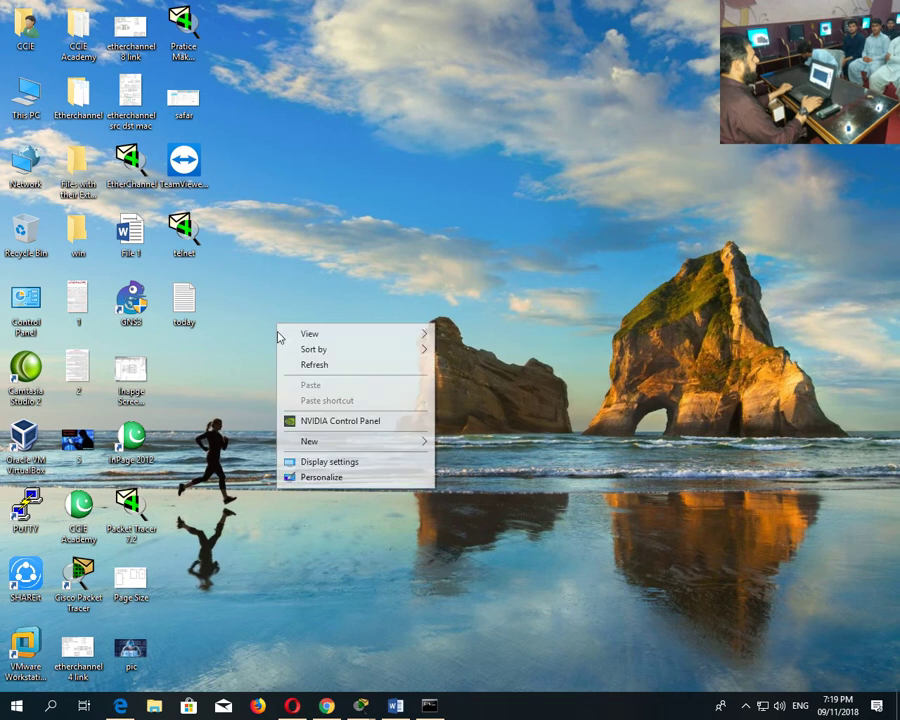
{"action": "left_click", "coordinate": [294, 366]}
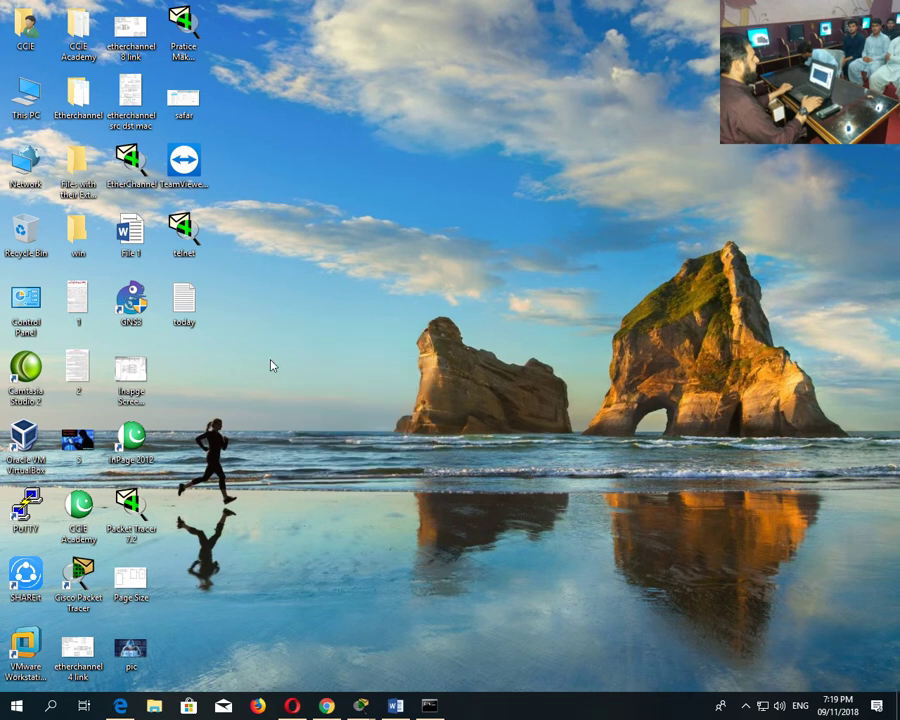
{"action": "right_click", "coordinate": [270, 366]}
{"action": "left_click", "coordinate": [297, 401]}
{"action": "right_click", "coordinate": [267, 346]}
{"action": "left_click", "coordinate": [285, 390]}
{"action": "right_click", "coordinate": [257, 346]}
{"action": "left_click", "coordinate": [280, 386]}
{"action": "right_click", "coordinate": [260, 347]}
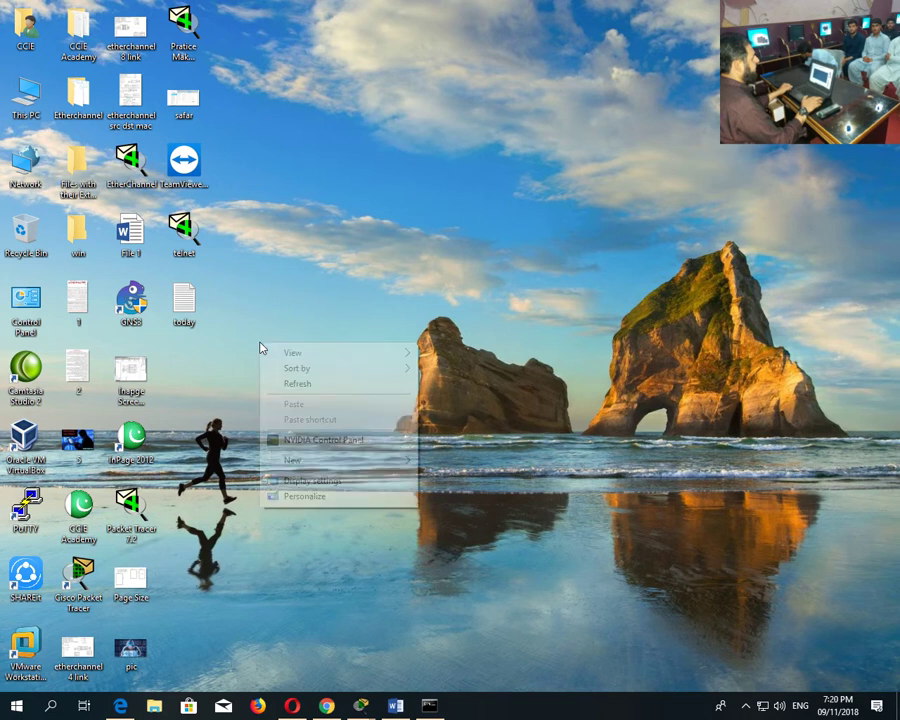
{"action": "left_click", "coordinate": [285, 385]}
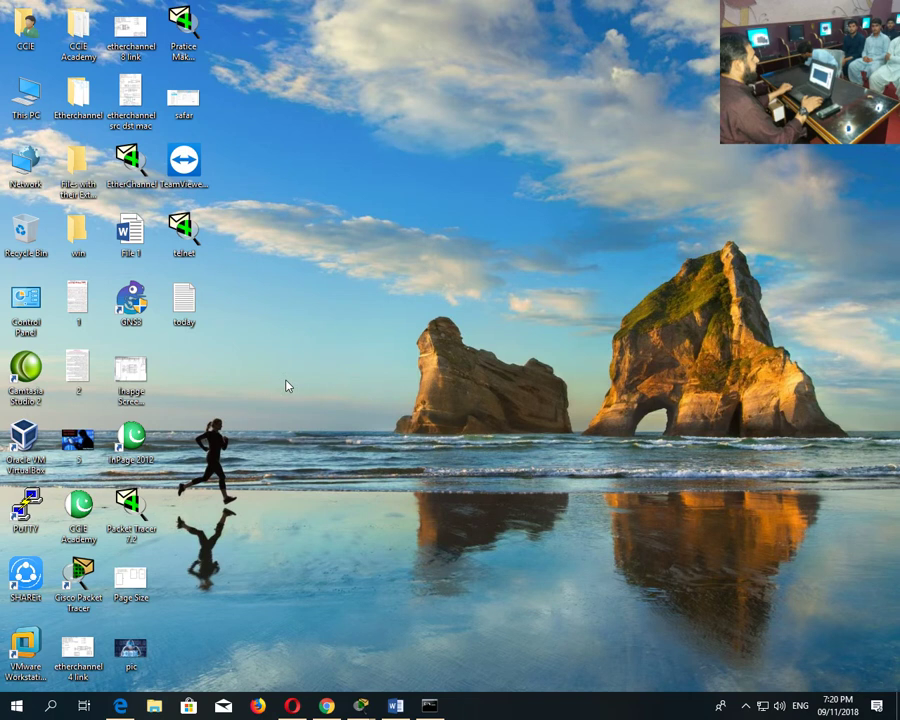
{"action": "right_click", "coordinate": [283, 342]}
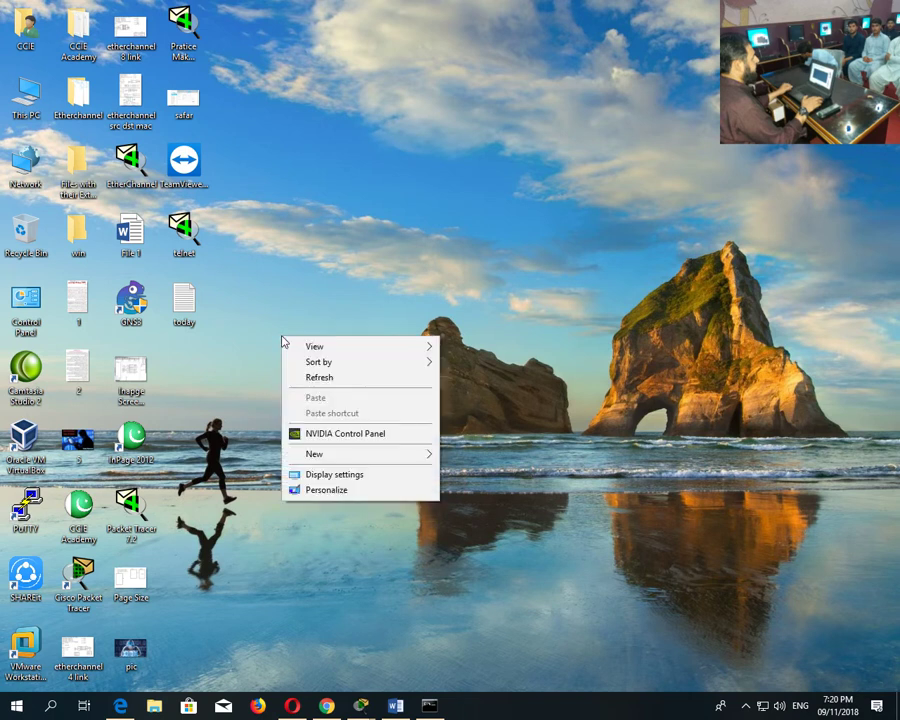
{"action": "left_click", "coordinate": [302, 384]}
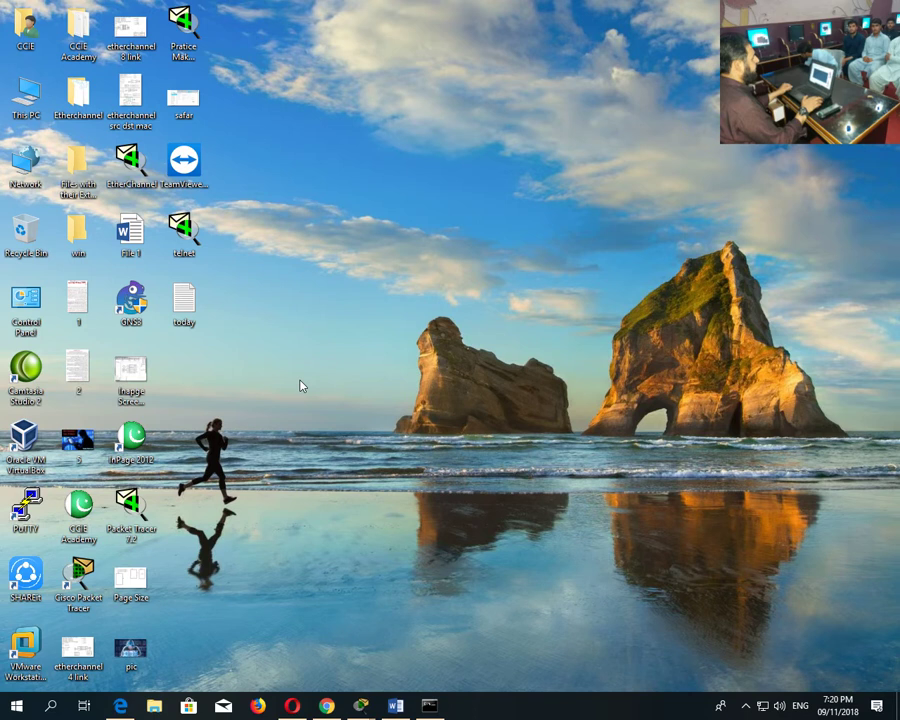
{"action": "right_click", "coordinate": [253, 337]}
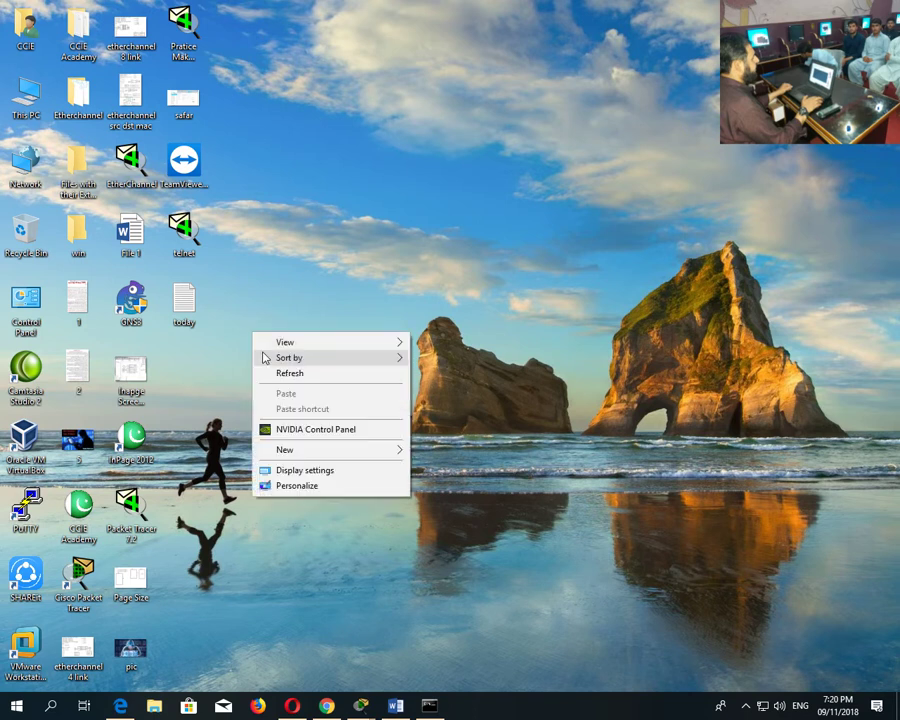
{"action": "left_click", "coordinate": [273, 373]}
{"action": "right_click", "coordinate": [268, 342]}
{"action": "left_click", "coordinate": [274, 379]}
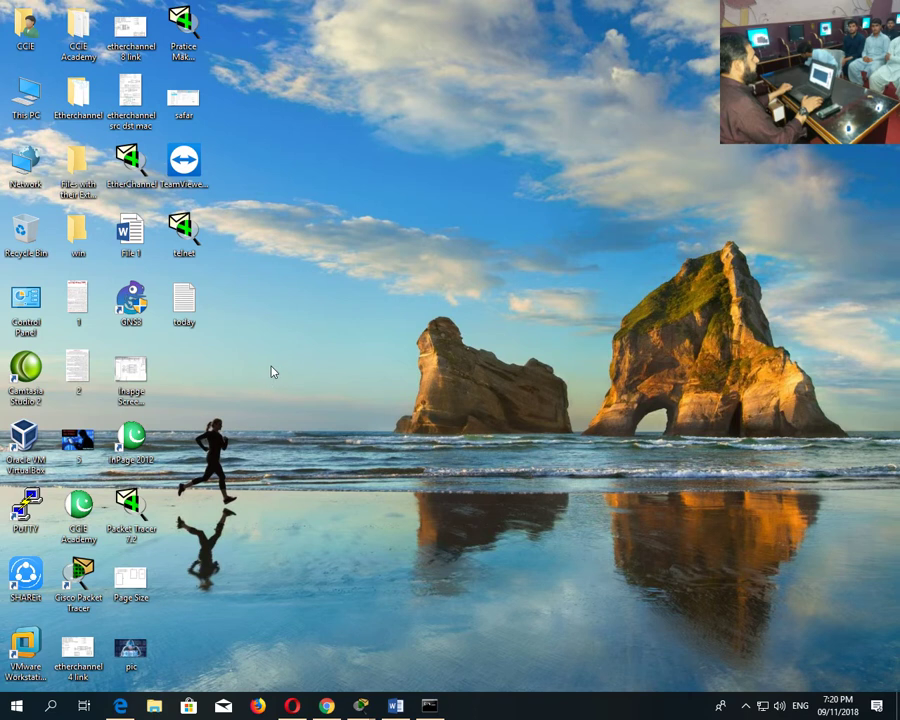
Launch Notepad with a blank document by running the notepad command.
{"action": "key", "text": "super+r"}
{"action": "type", "text": "no"}
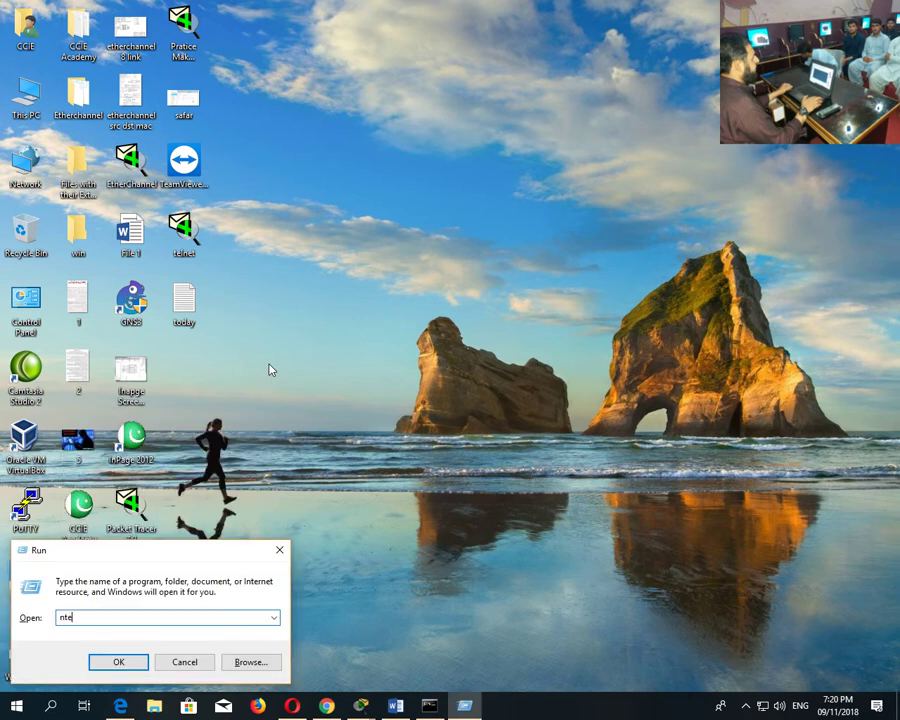
{"action": "type", "text": "tepad"}
{"action": "key", "text": "Return"}
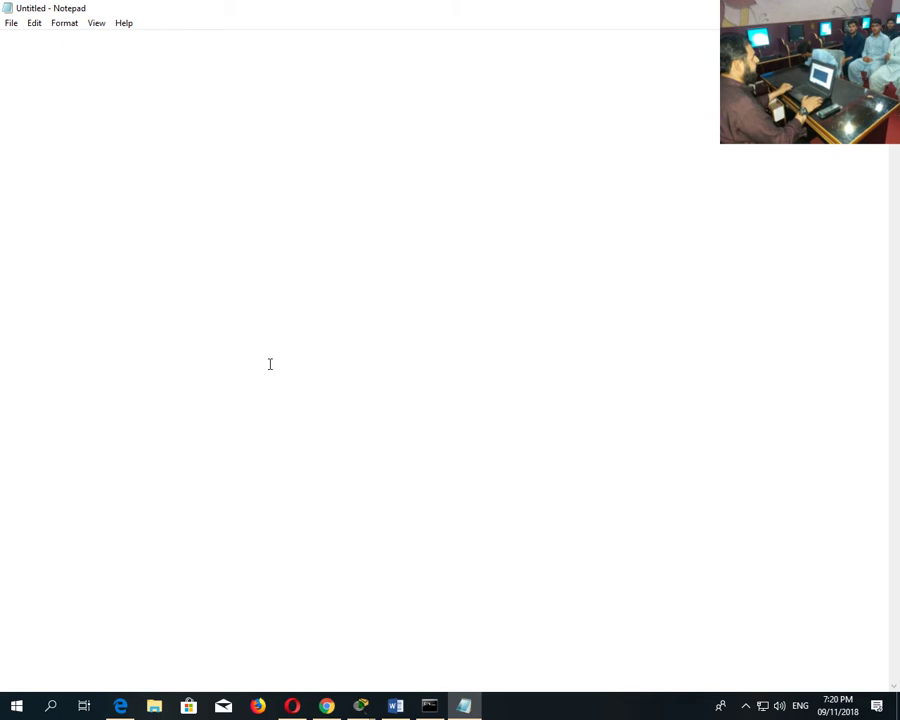
Enter "1. Notepad" as the first line of the blank document.
{"action": "type", "text": "1. NOte"}
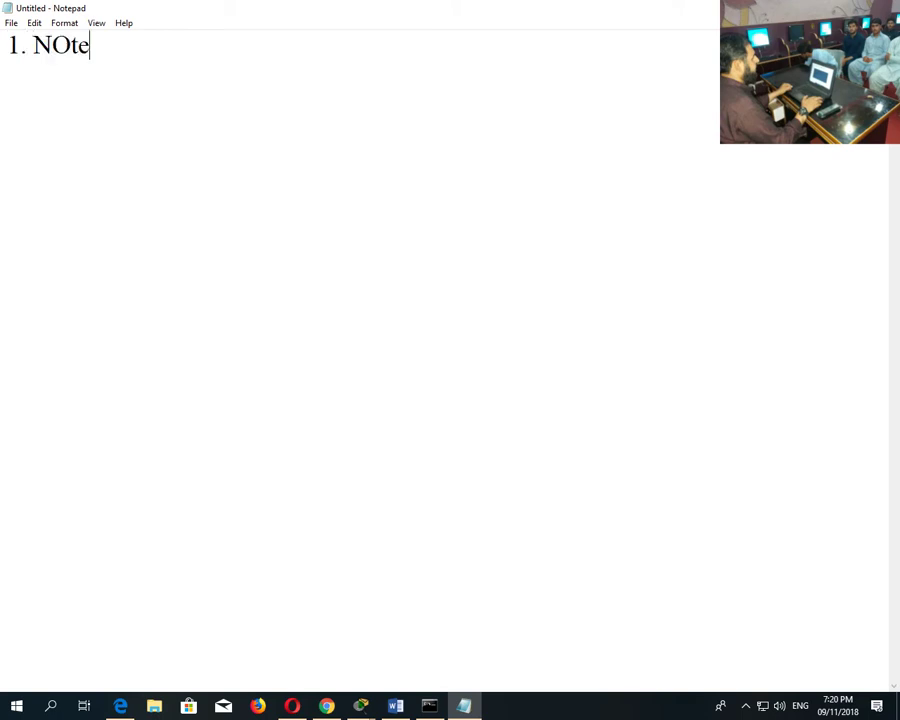
{"action": "key", "text": "BackSpace"}
{"action": "key", "text": "BackSpace"}
{"action": "key", "text": "BackSpace"}
{"action": "type", "text": "otepad"}
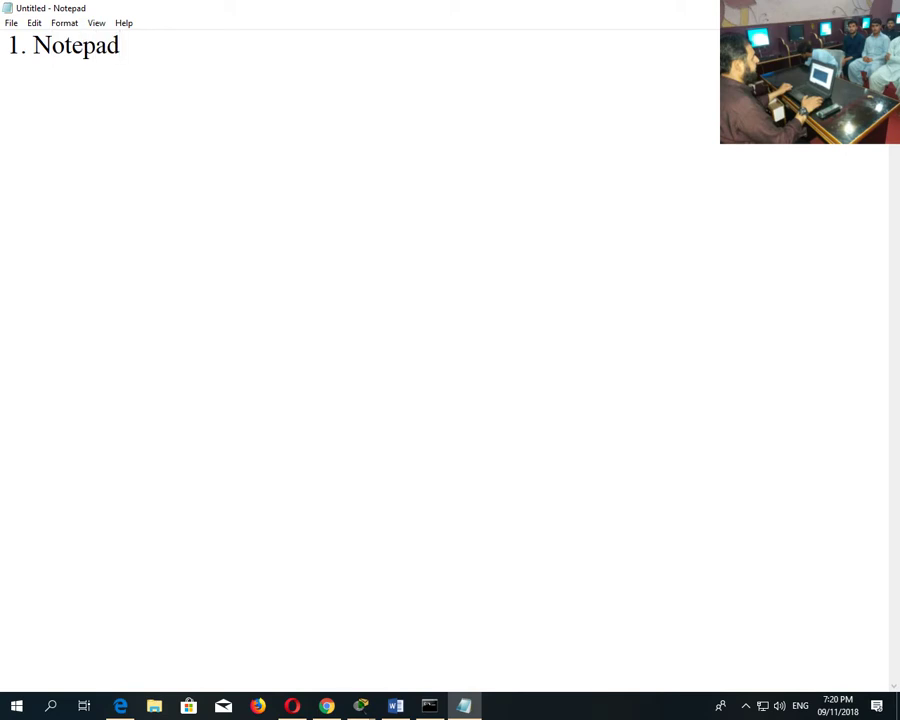
Insert a heading line above "1. Notepad" with "Program" and, four tab stops further along, "Extension".
{"action": "key", "text": "Left"}
{"action": "key", "text": "Left"}
{"action": "key", "text": "Left"}
{"action": "key", "text": "Left"}
{"action": "key", "text": "Left"}
{"action": "key", "text": "Left"}
{"action": "key", "text": "Left"}
{"action": "key", "text": "Left"}
{"action": "key", "text": "Left"}
{"action": "key", "text": "Left"}
{"action": "key", "text": "Return"}
{"action": "key", "text": "Up"}
{"action": "type", "text": "Program"}
{"action": "key", "text": "Tab"}
{"action": "key", "text": "Tab"}
{"action": "key", "text": "Tab"}
{"action": "key", "text": "Tab"}
{"action": "type", "text": "Extension"}
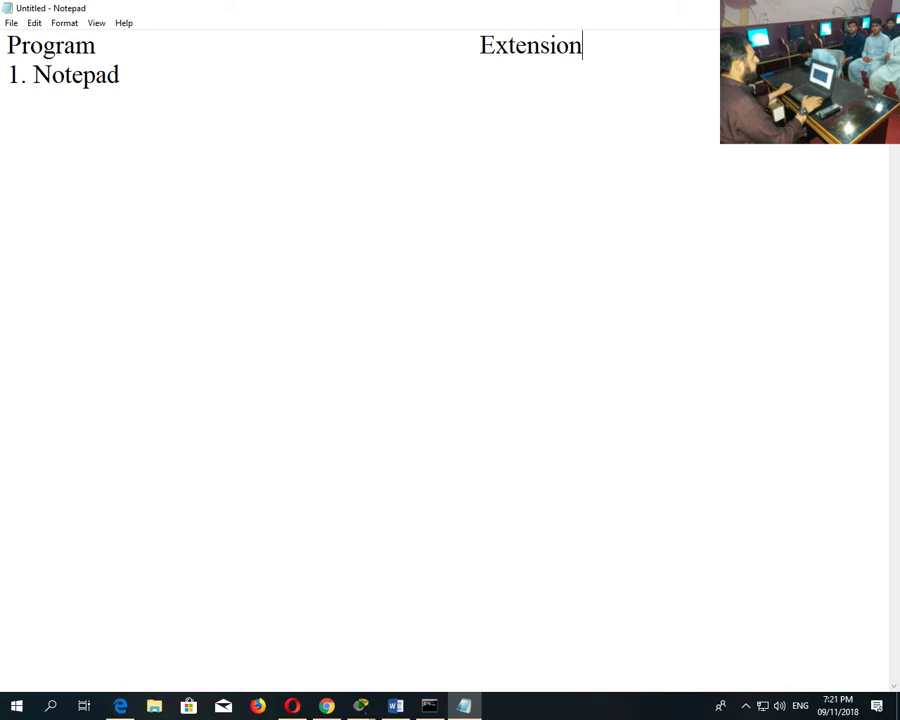
{"action": "key", "text": "Return"}
{"action": "key", "text": "BackSpace"}
Add ".txt" to the Notepad row, aligned by tabs beneath the Extension heading.
{"action": "key", "text": "Home"}
{"action": "key", "text": "Down"}
{"action": "key", "text": "Right"}
{"action": "key", "text": "Right"}
{"action": "key", "text": "Right"}
{"action": "key", "text": "Right"}
{"action": "key", "text": "Right"}
{"action": "key", "text": "Right"}
{"action": "key", "text": "Right"}
{"action": "key", "text": "Right"}
{"action": "key", "text": "Right"}
{"action": "key", "text": "Right"}
{"action": "key", "text": "Tab"}
{"action": "key", "text": "Tab"}
{"action": "key", "text": "Tab"}
{"action": "key", "text": "Tab"}
{"action": "type", "text": ".txt"}
Add the row "2. Wordpad/write" with the extension ".rtf" aligned in the second column.
{"action": "key", "text": "Return"}
{"action": "type", "text": "2. Word"}
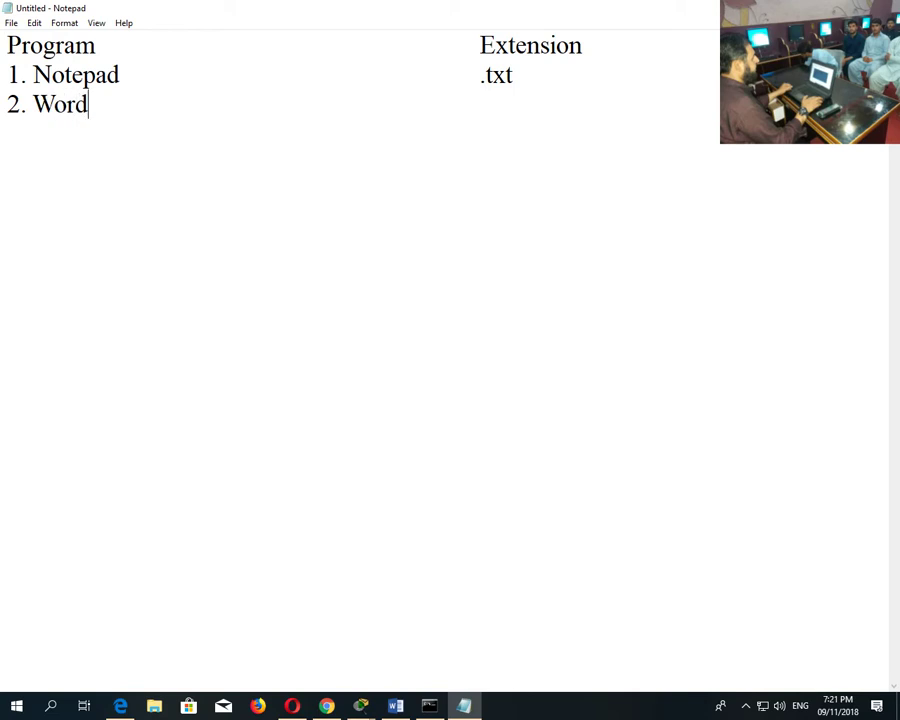
{"action": "type", "text": "pad/write"}
{"action": "key", "text": "Tab"}
{"action": "key", "text": "Tab"}
{"action": "key", "text": "Tab"}
{"action": "type", "text": ".rtf"}
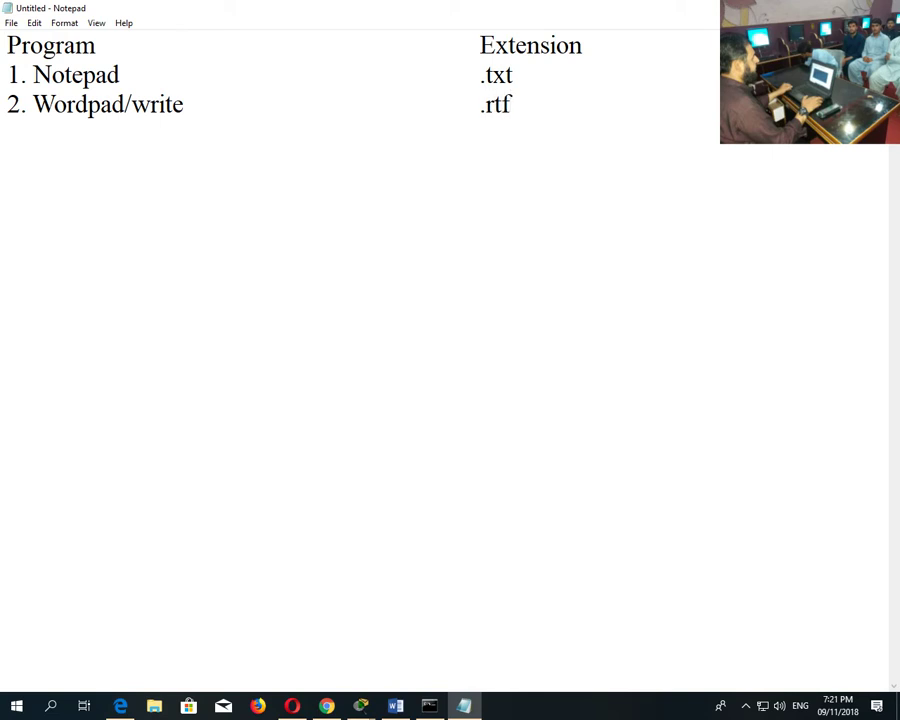
Add the row "3. mspaint" with the extension ".gif" aligned in the second column.
{"action": "key", "text": "Return"}
{"action": "type", "text": "3. mspaint"}
{"action": "key", "text": "Tab"}
{"action": "key", "text": "Tab"}
{"action": "key", "text": "Tab"}
{"action": "type", "text": "."}
{"action": "type", "text": "fig"}
{"action": "key", "text": "BackSpace"}
{"action": "key", "text": "BackSpace"}
{"action": "key", "text": "BackSpace"}
{"action": "type", "text": "gif"}
Add the row "4. mspaint" with the extension ".png" aligned in the second column.
{"action": "key", "text": "Return"}
{"action": "type", "text": "4. mspai"}
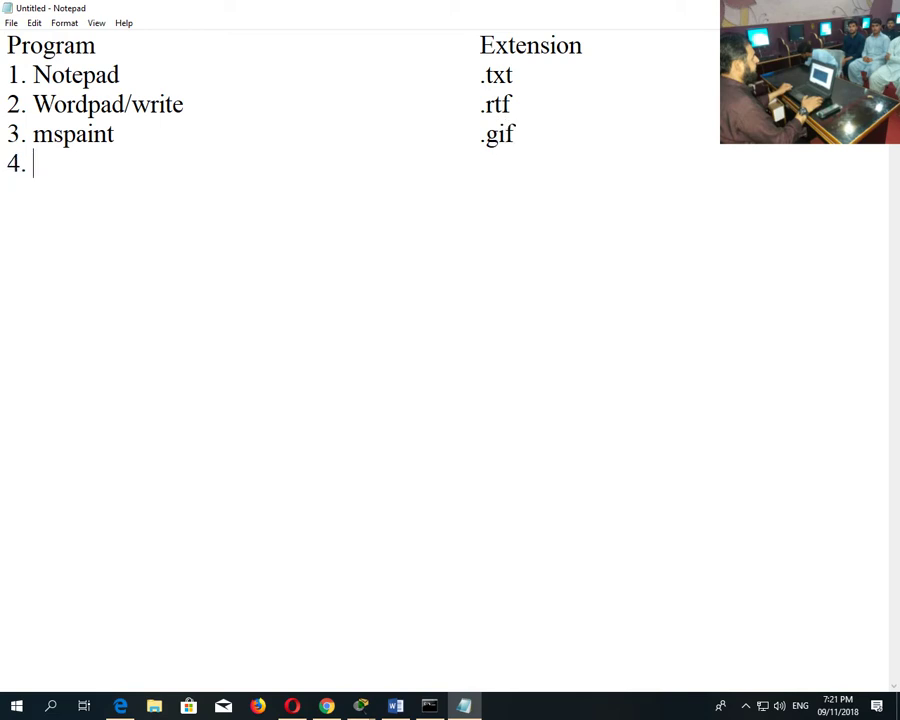
{"action": "type", "text": "nt"}
{"action": "key", "text": "Tab"}
{"action": "key", "text": "Tab"}
{"action": "key", "text": "Tab"}
{"action": "type", "text": ".png"}
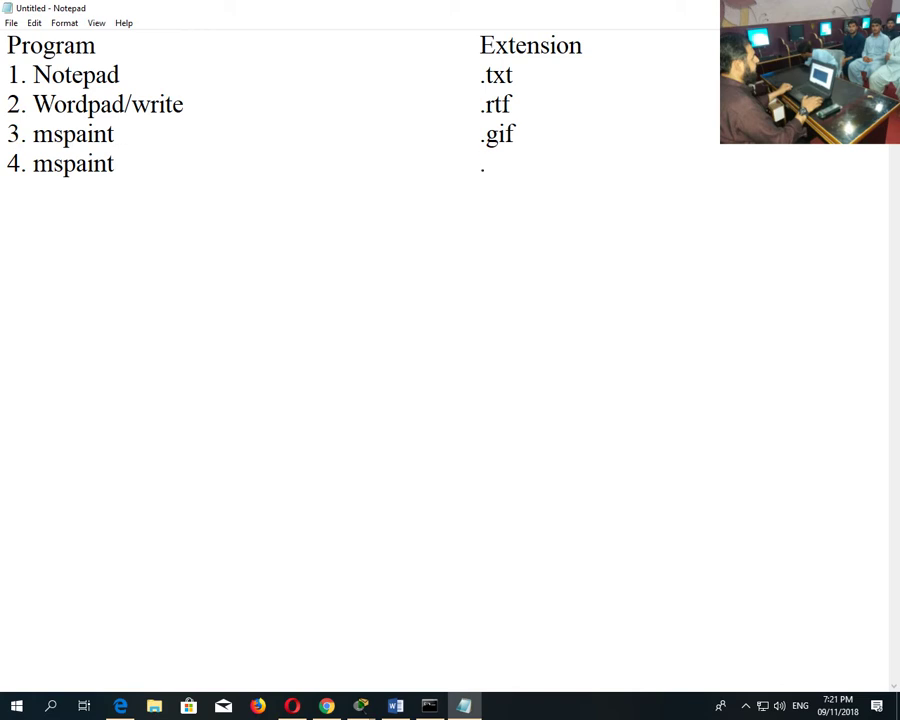
Add the row "5. MS paint" with the extension ".jpg" aligned in the second column.
{"action": "key", "text": "Return"}
{"action": "type", "text": "5. MS paint"}
{"action": "key", "text": "Tab"}
{"action": "key", "text": "Tab"}
{"action": "key", "text": "Tab"}
{"action": "type", "text": ".jpg"}
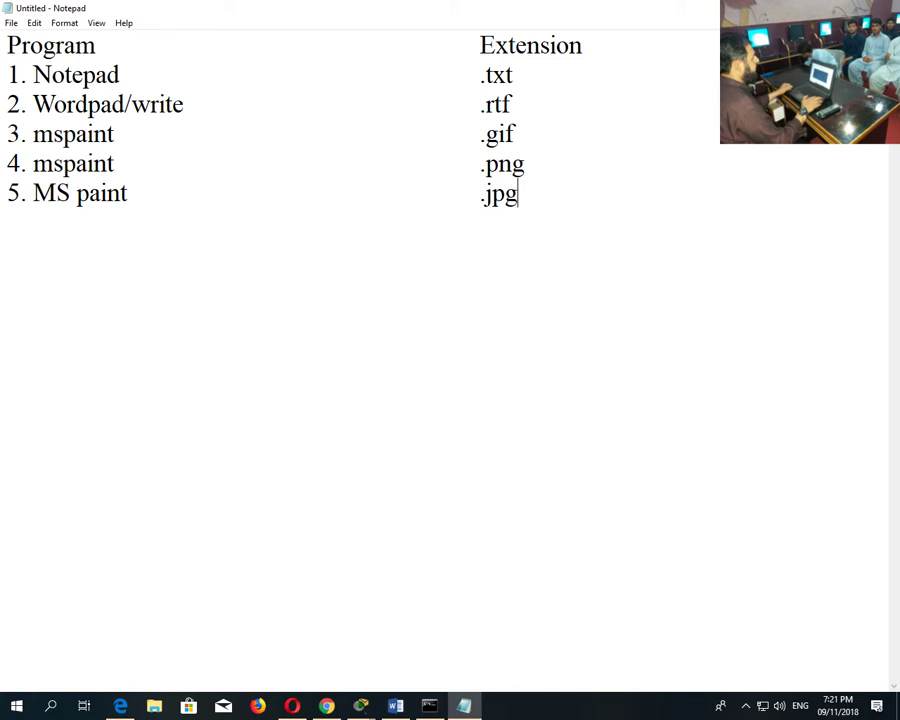
Add the row "6. MS Paint" with the extension ".bmp" aligned in the second column.
{"action": "key", "text": "Return"}
{"action": "type", "text": "6. MS Paint"}
{"action": "key", "text": "Tab"}
{"action": "key", "text": "Tab"}
{"action": "type", "text": "."}
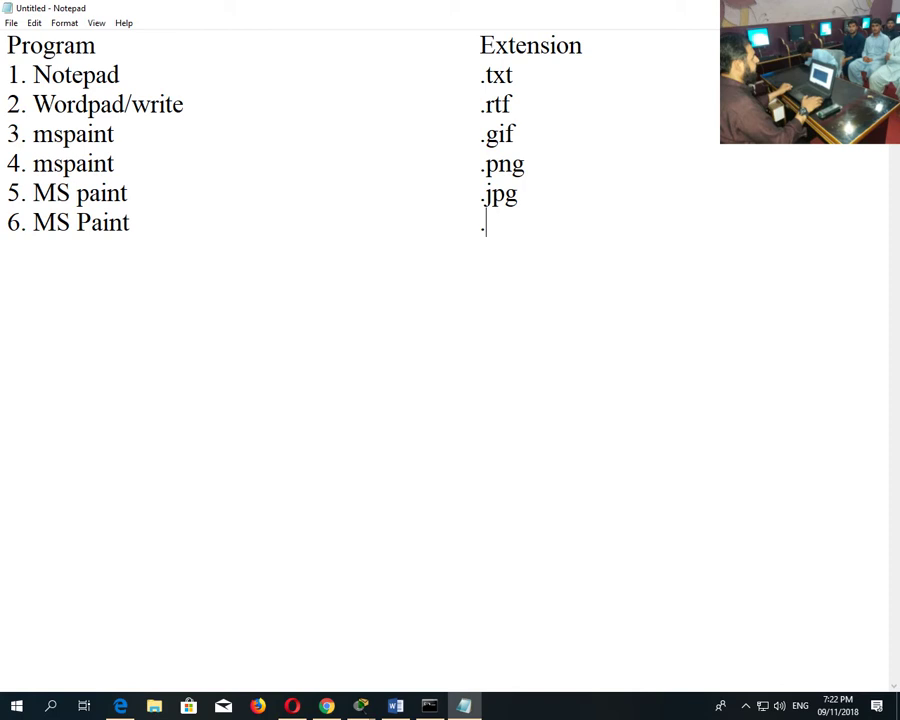
{"action": "type", "text": "bmp"}
Add the row "7. MS Word" with the extension ".doc" and the note "Office 97-2003".
{"action": "key", "text": "Return"}
{"action": "type", "text": "7. MS Word"}
{"action": "key", "text": "Tab"}
{"action": "key", "text": "Tab"}
{"action": "key", "text": "Tab"}
{"action": "type", "text": ".doc   "}
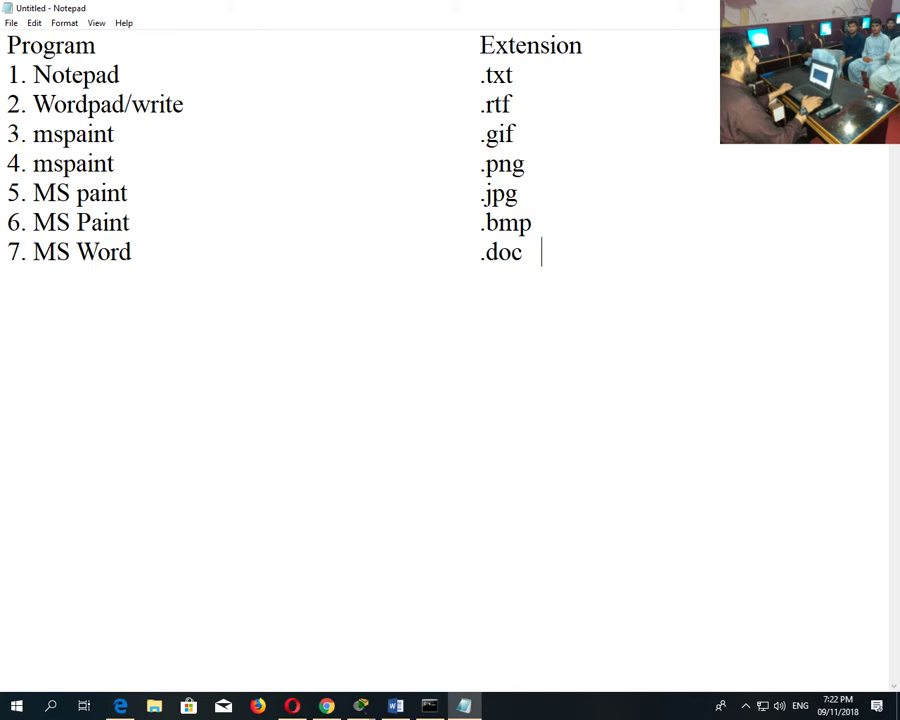
{"action": "type", "text": "   Office 97-2003"}
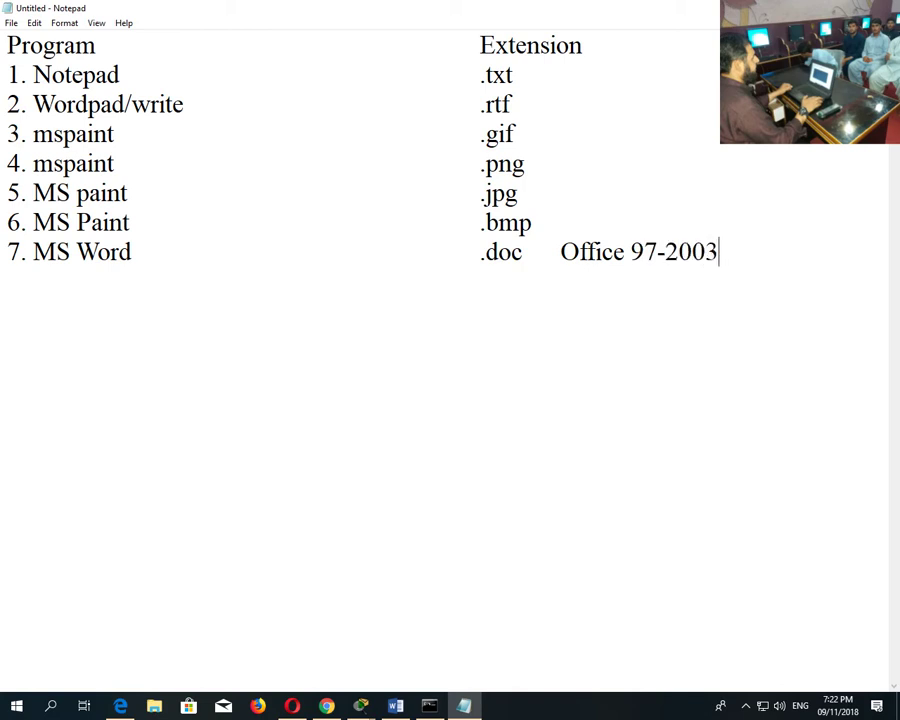
Add the row "8. MS Word" with the extension ".docx" and the note "Office 2007/2010/2013/2016".
{"action": "key", "text": "Return"}
{"action": "type", "text": "8. MS Word"}
{"action": "key", "text": "Tab"}
{"action": "key", "text": "Tab"}
{"action": "key", "text": "Tab"}
{"action": "type", "text": ".docx     Office 2007/2010/2013/2016"}
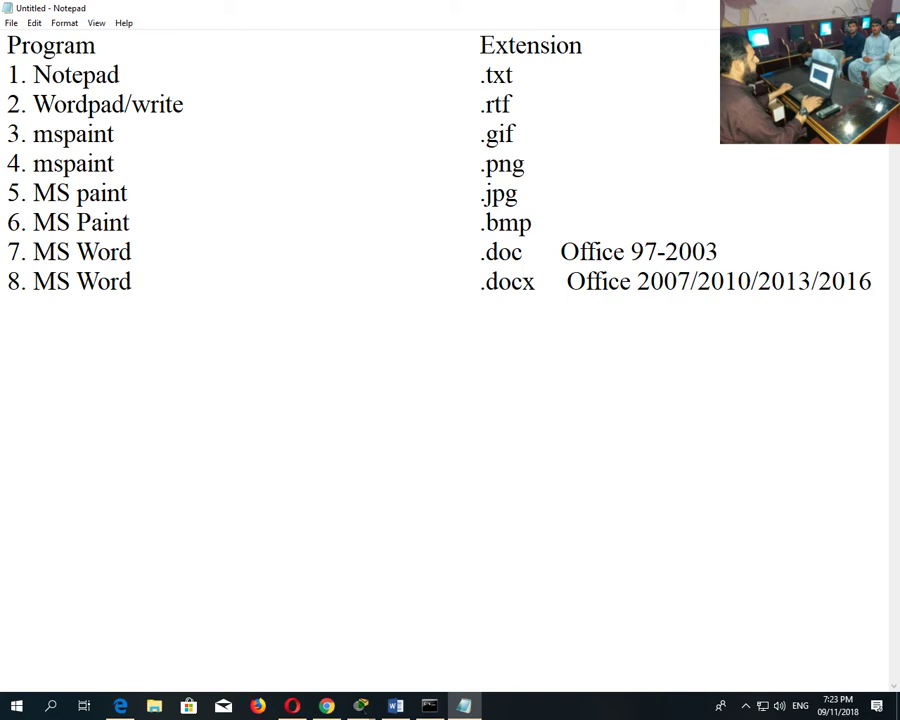
Duplicate the two MS Word rows directly below row 8.
{"action": "left_click_drag", "start_coordinate": [873, 281], "coordinate": [3, 252]}
{"action": "key", "text": "ctrl+c"}
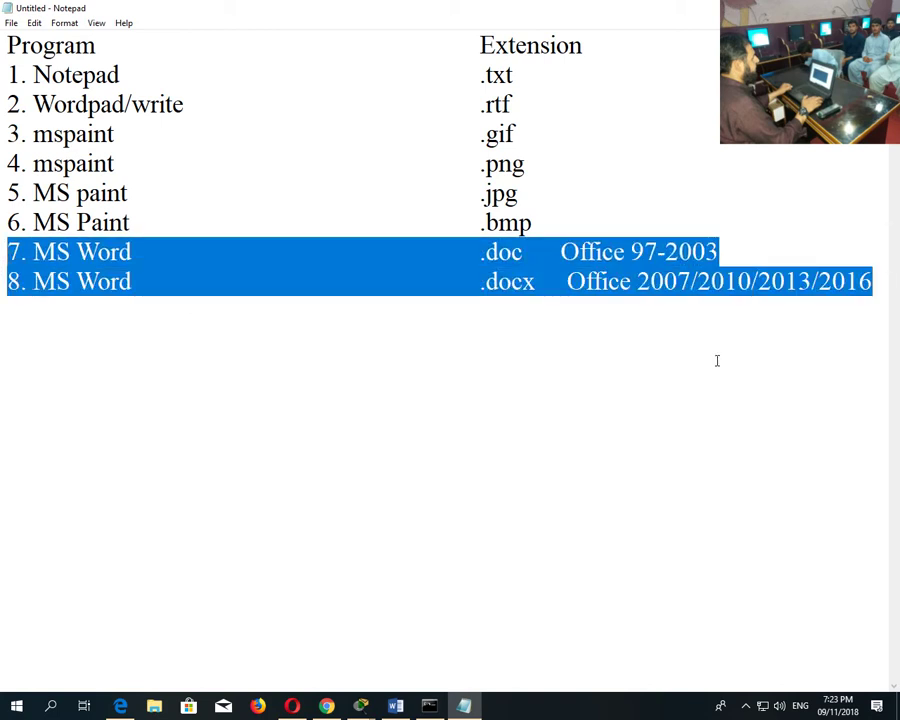
{"action": "left_click", "coordinate": [876, 284]}
{"action": "key", "text": "Return"}
{"action": "key", "text": "ctrl+v"}
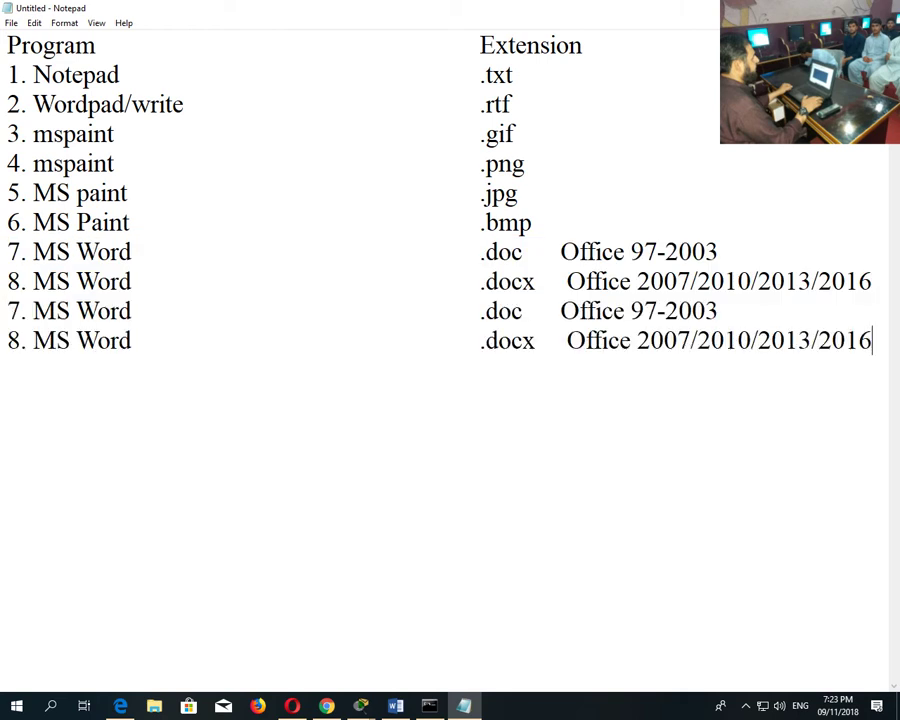
Change the program name from Word to Excel in both duplicated rows.
{"action": "left_click", "coordinate": [149, 300]}
{"action": "key", "text": "BackSpace"}
{"action": "key", "text": "BackSpace"}
{"action": "key", "text": "BackSpace"}
{"action": "key", "text": "BackSpace"}
{"action": "type", "text": "Excel"}
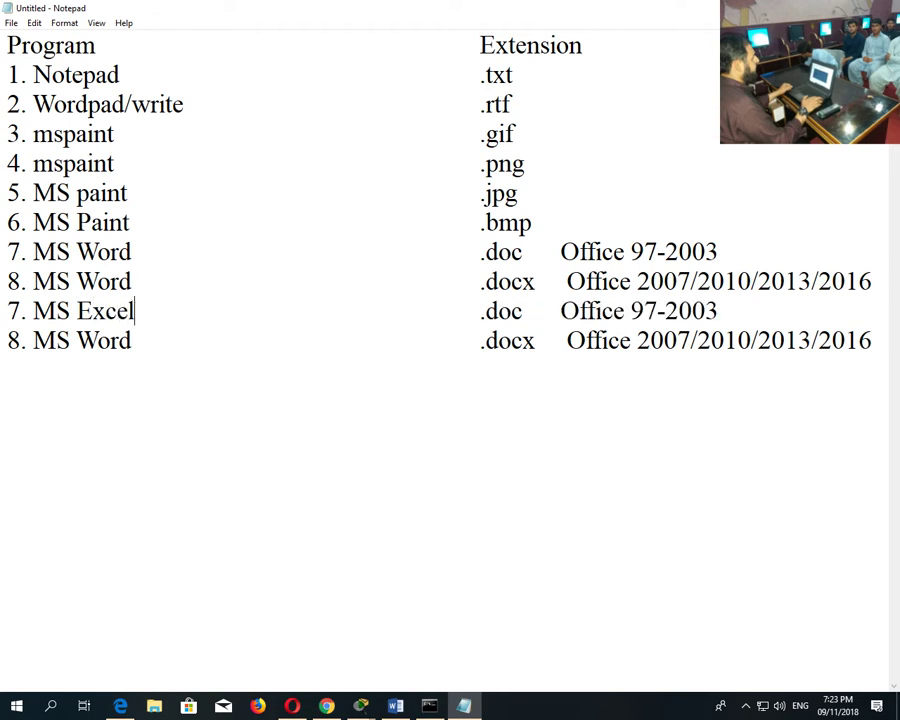
{"action": "left_click_drag", "start_coordinate": [132, 340], "coordinate": [88, 343]}
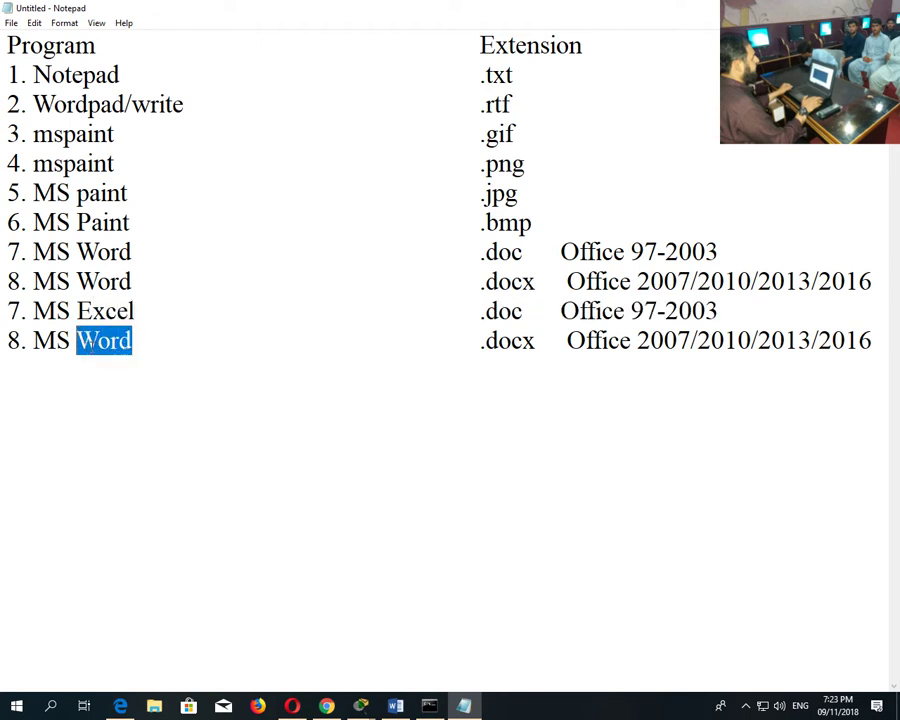
{"action": "type", "text": "Excel"}
Change the extensions of the two MS Excel rows to ".xls" and ".xlsx".
{"action": "left_click", "coordinate": [512, 311]}
{"action": "key", "text": "Delete"}
{"action": "key", "text": "BackSpace"}
{"action": "key", "text": "BackSpace"}
{"action": "type", "text": "c"}
{"action": "key", "text": "BackSpace"}
{"action": "type", "text": "xls"}
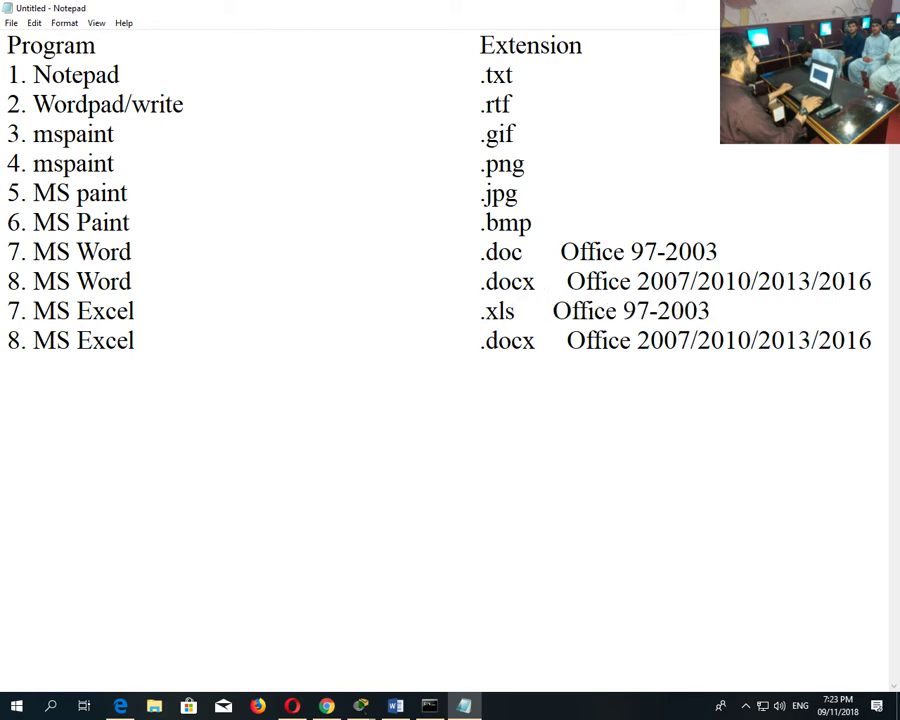
{"action": "key", "text": "Down"}
{"action": "key", "text": "BackSpace"}
{"action": "key", "text": "BackSpace"}
{"action": "key", "text": "BackSpace"}
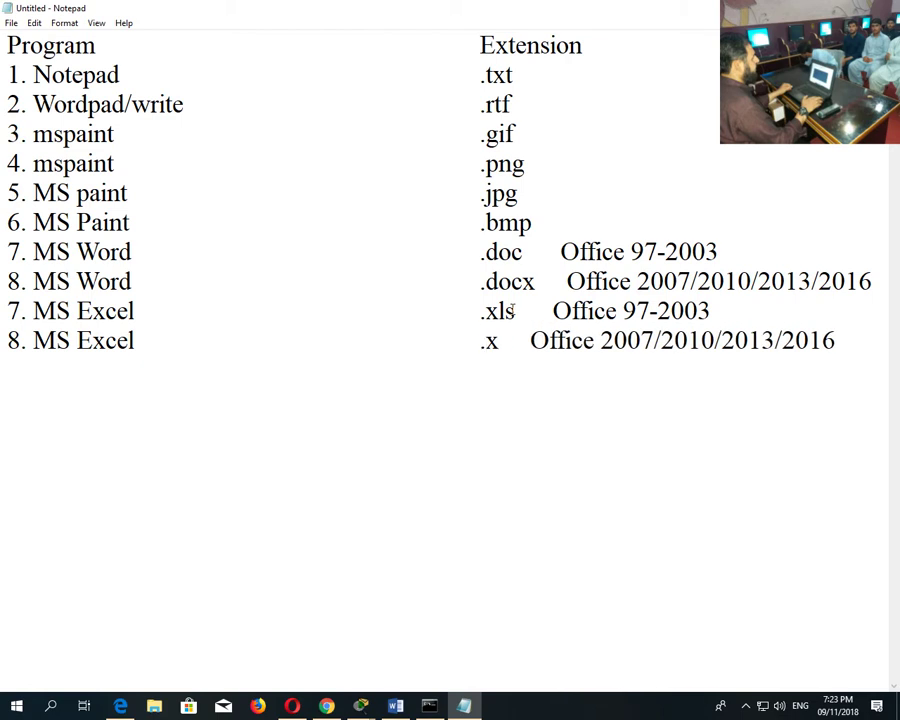
{"action": "type", "text": "xls"}
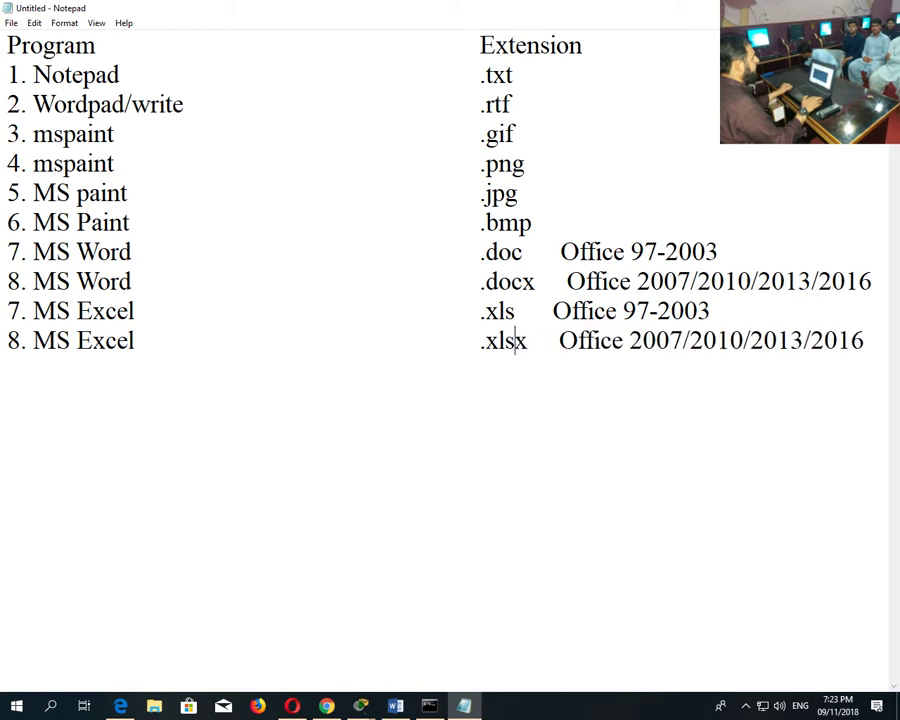
Renumber the two MS Excel rows as 9 and 10.
{"action": "left_click", "coordinate": [870, 334]}
{"action": "key", "text": "Home"}
{"action": "key", "text": "Up"}
{"action": "key", "text": "Delete"}
{"action": "type", "text": "9"}
{"action": "key", "text": "Down"}
{"action": "key", "text": "BackSpace"}
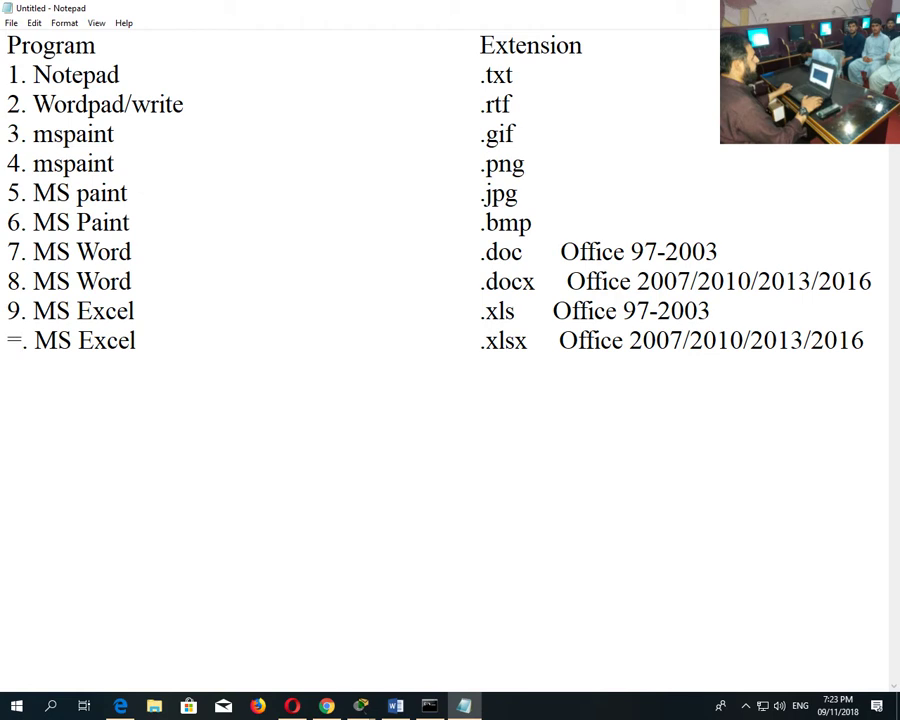
{"action": "key", "text": "Delete"}
{"action": "type", "text": "10"}
Add the row "11. MS Power Point" with the extension ".ppt" and the note "Office 97 - 2003".
{"action": "key", "text": "Down"}
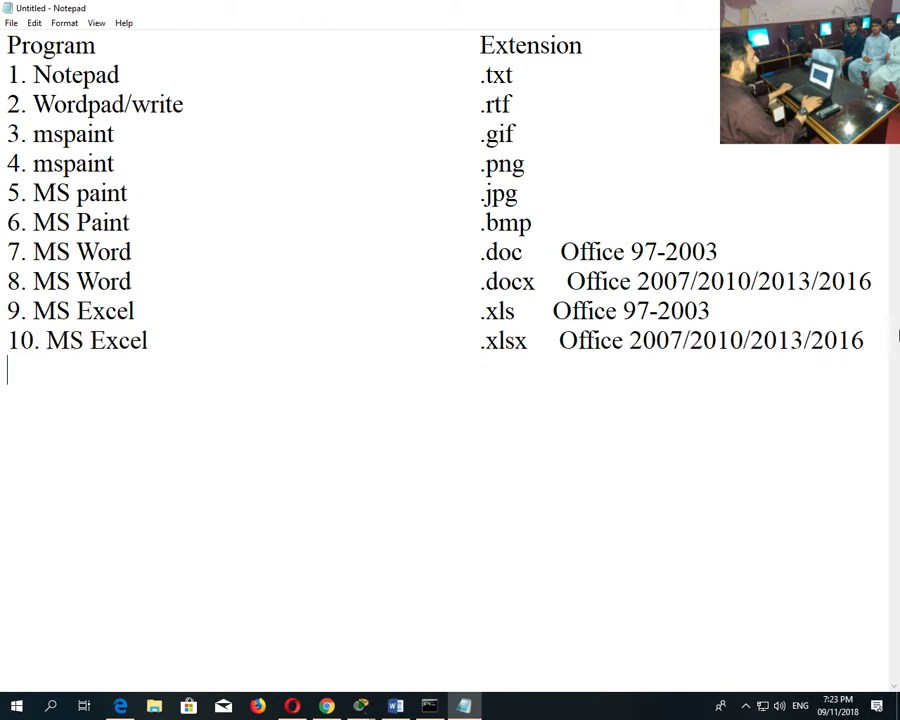
{"action": "type", "text": "11. MS Powero"}
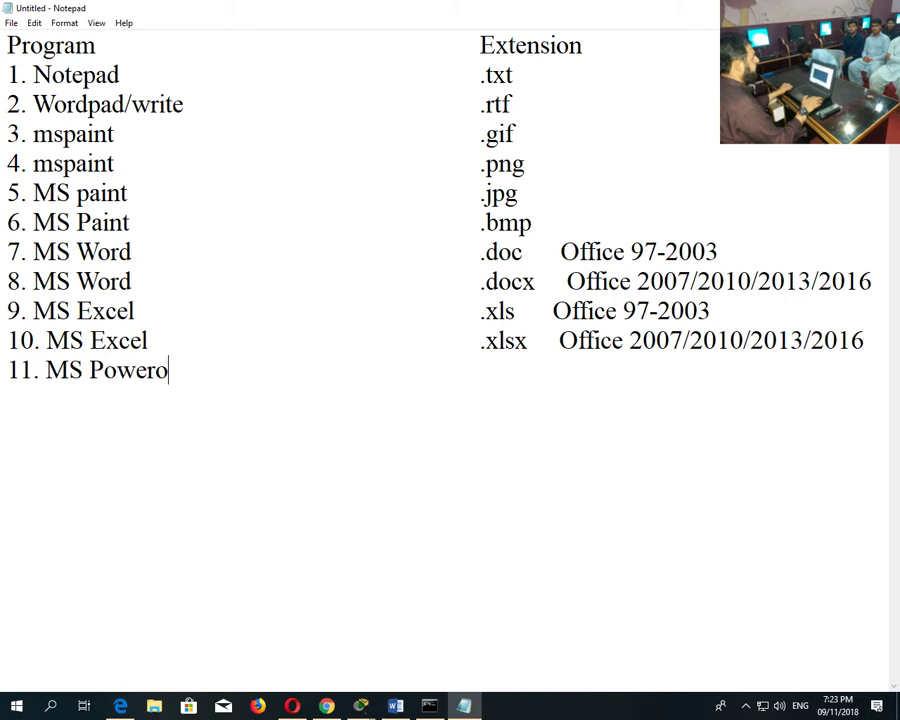
{"action": "key", "text": "BackSpace"}
{"action": "type", "text": "Point"}
{"action": "key", "text": "Tab"}
{"action": "key", "text": "Tab"}
{"action": "key", "text": "Tab"}
{"action": "type", "text": ".ppt     "}
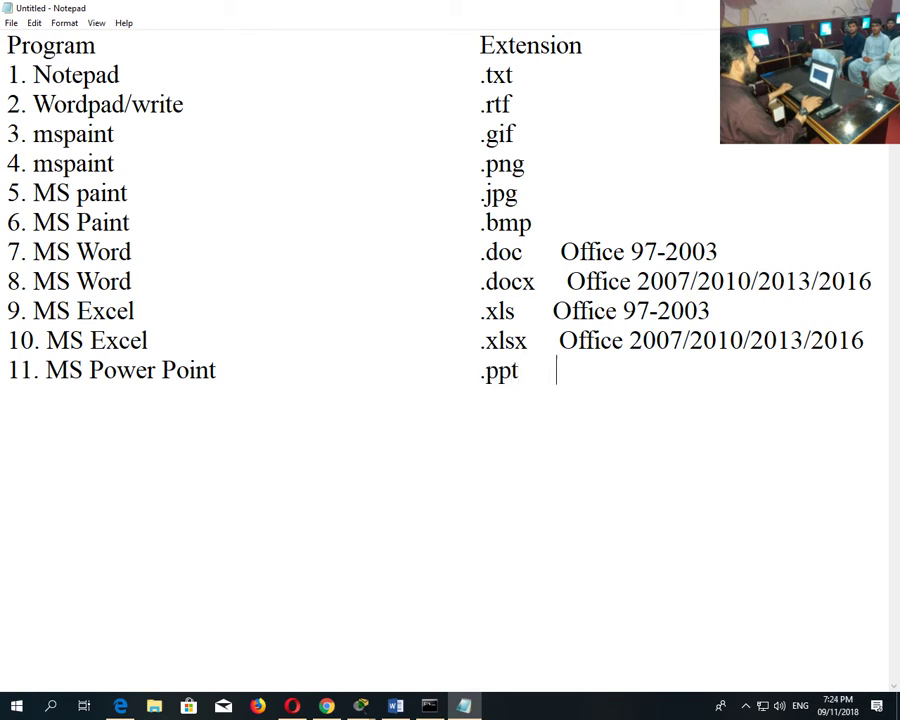
{"action": "type", "text": " Offic"}
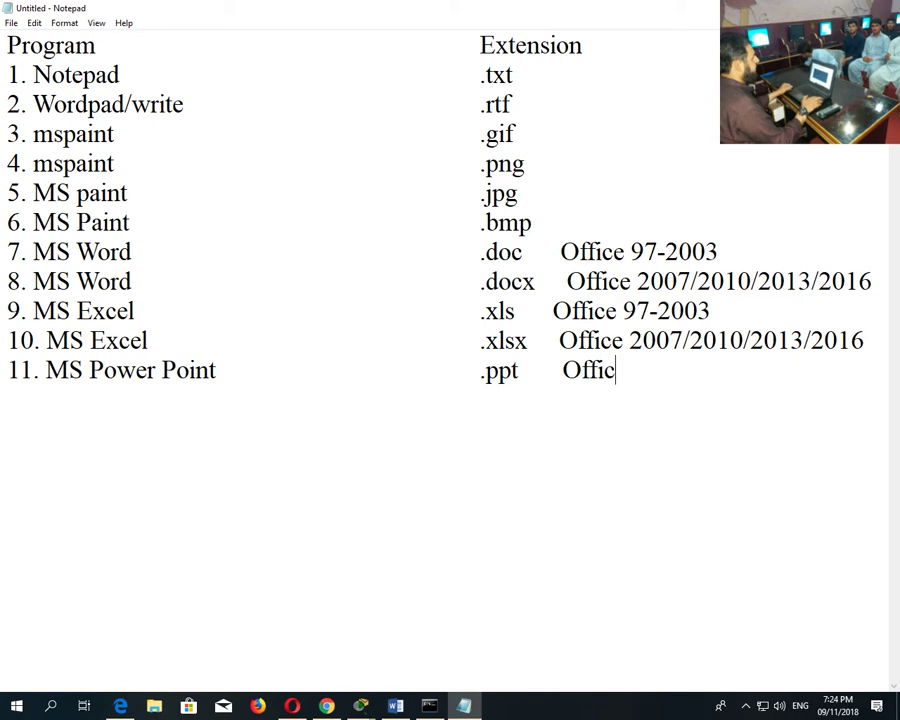
{"action": "type", "text": "e 97 - 2"}
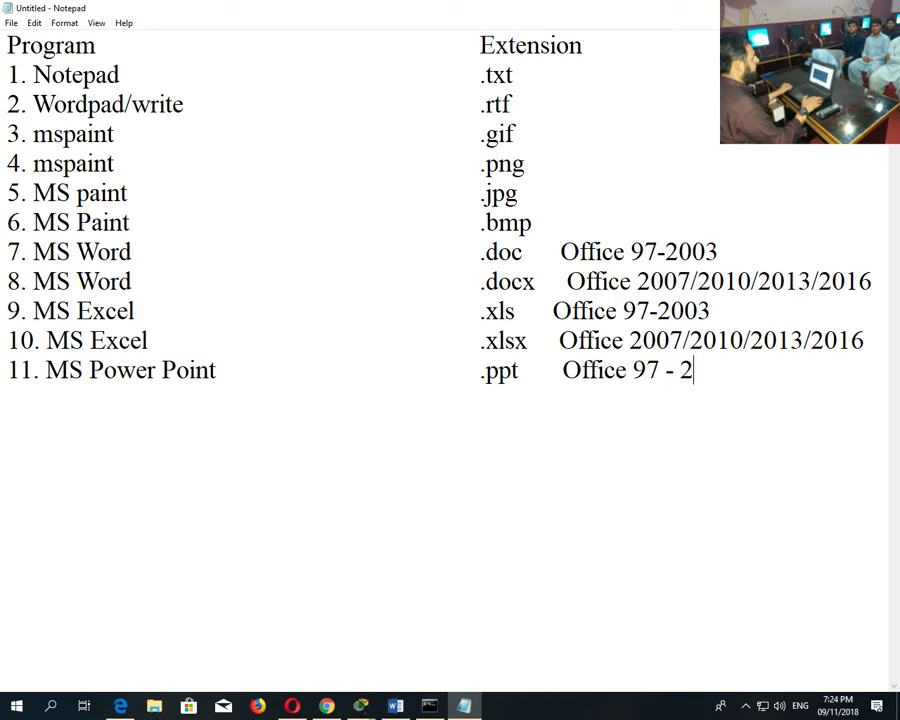
{"action": "type", "text": "003"}
Add a new row "12. MS Power point" below row 11 with the extension ".pptx".
{"action": "key", "text": "Return"}
{"action": "type", "text": "12. MS "}
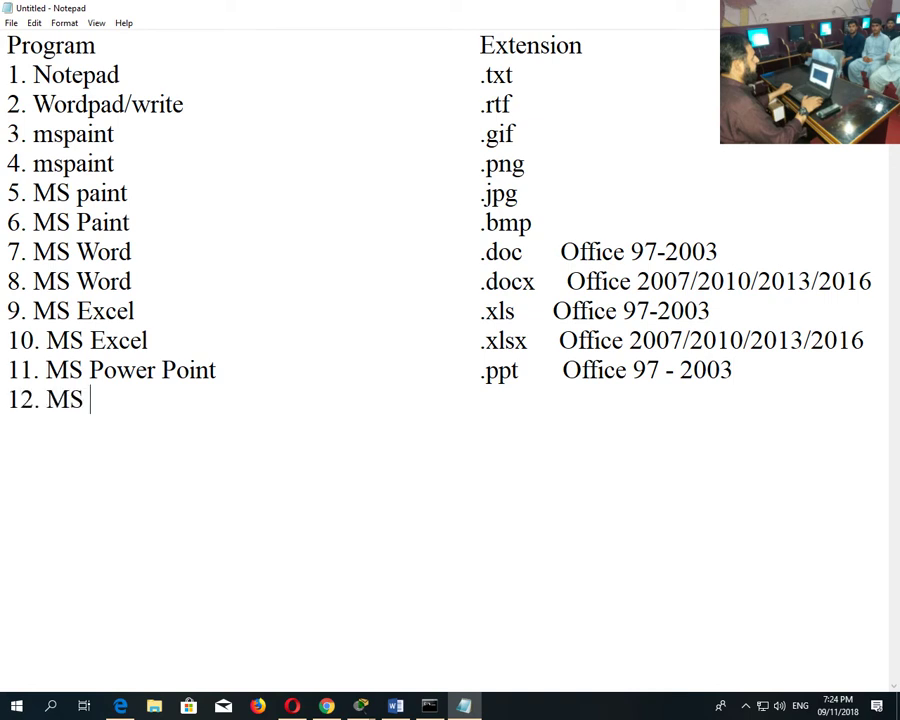
{"action": "type", "text": "Power point"}
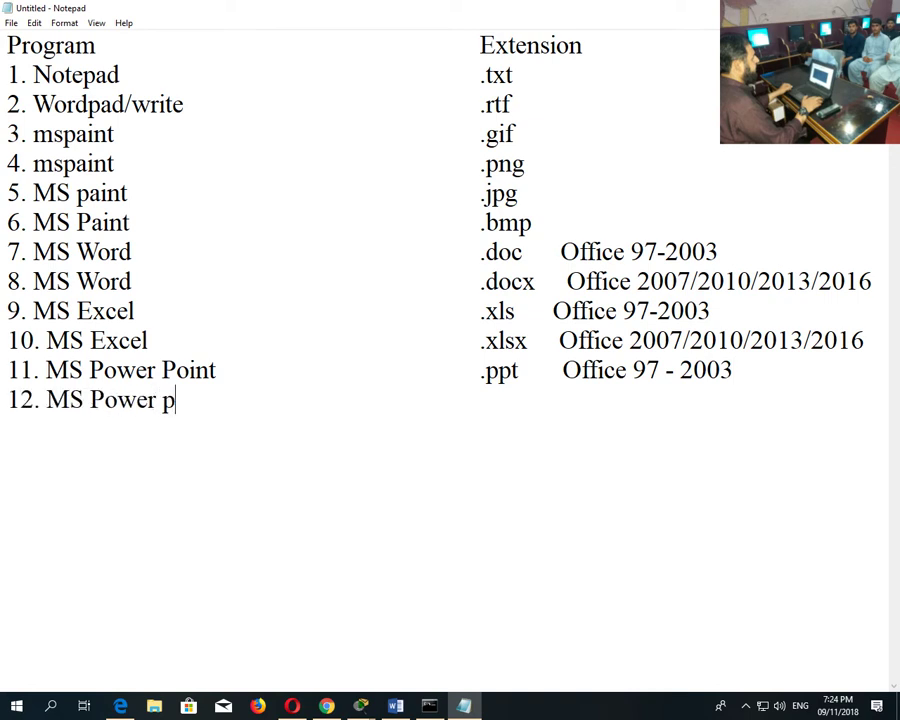
{"action": "key", "text": "Tab"}
{"action": "key", "text": "Tab"}
{"action": "key", "text": "Tab"}
{"action": "type", "text": ".ppts"}
{"action": "key", "text": "BackSpace"}
{"action": "type", "text": "x"}
{"action": "key", "text": "Tab"}
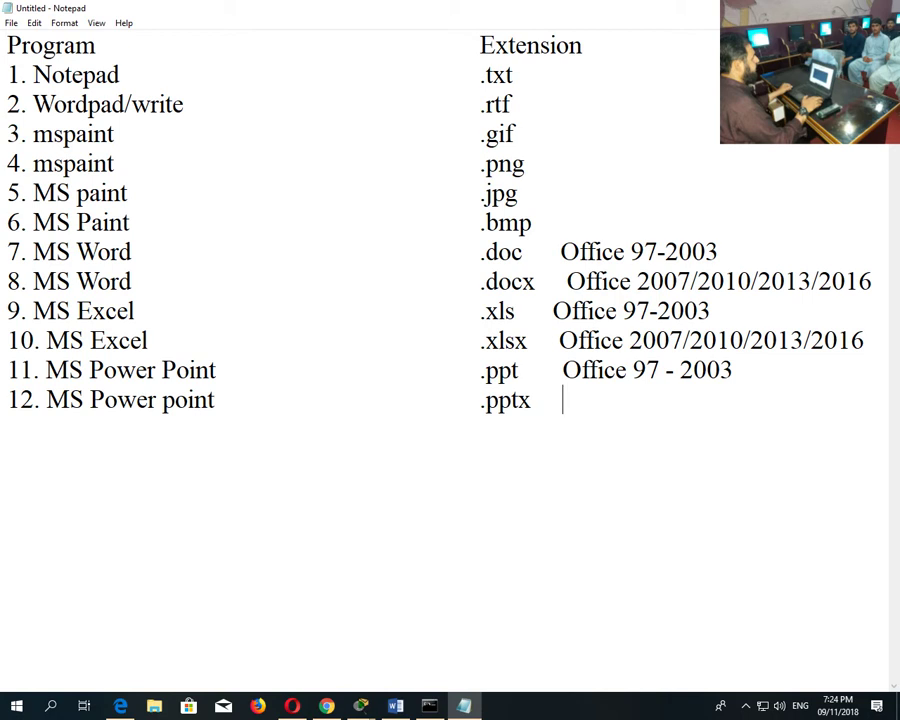
Add the version note "Office 2007/2010/2013/2016" after the .pptx extension in row 12.
{"action": "type", "text": "Office "}
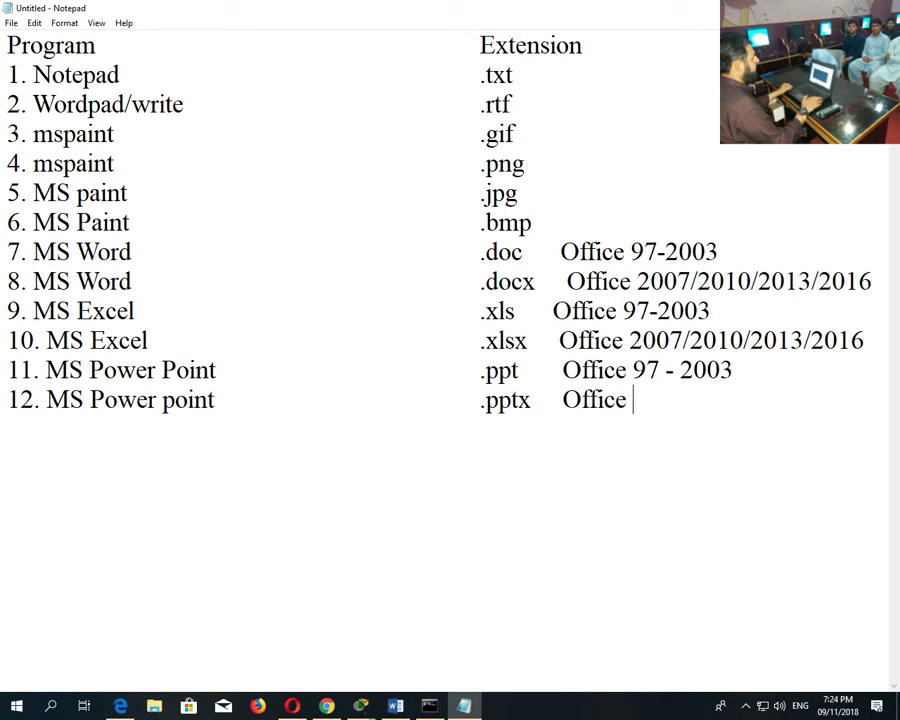
{"action": "type", "text": "2007/2"}
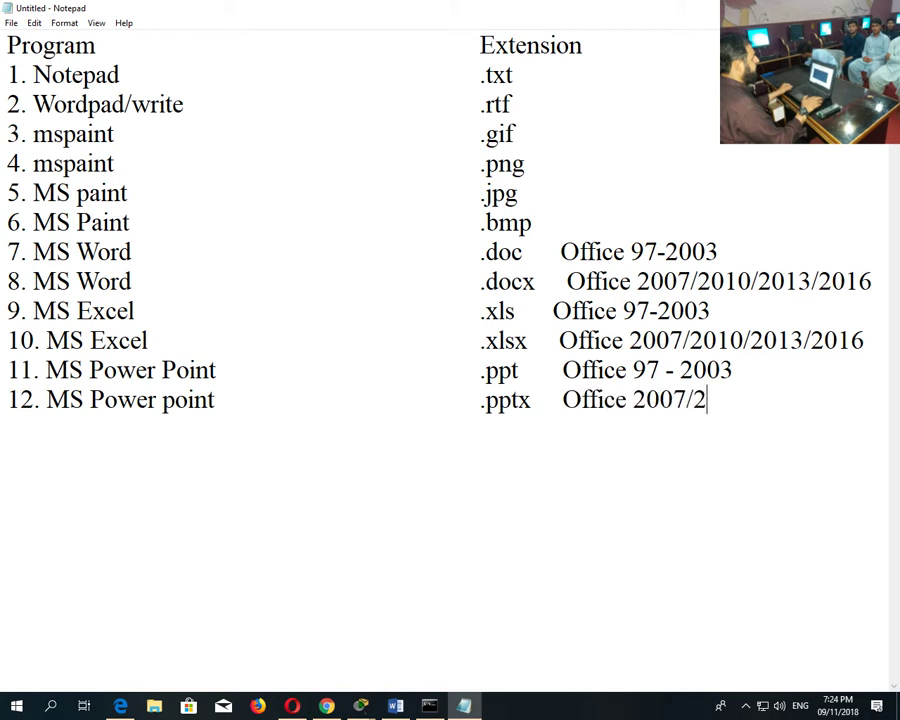
{"action": "type", "text": "010/20136/"}
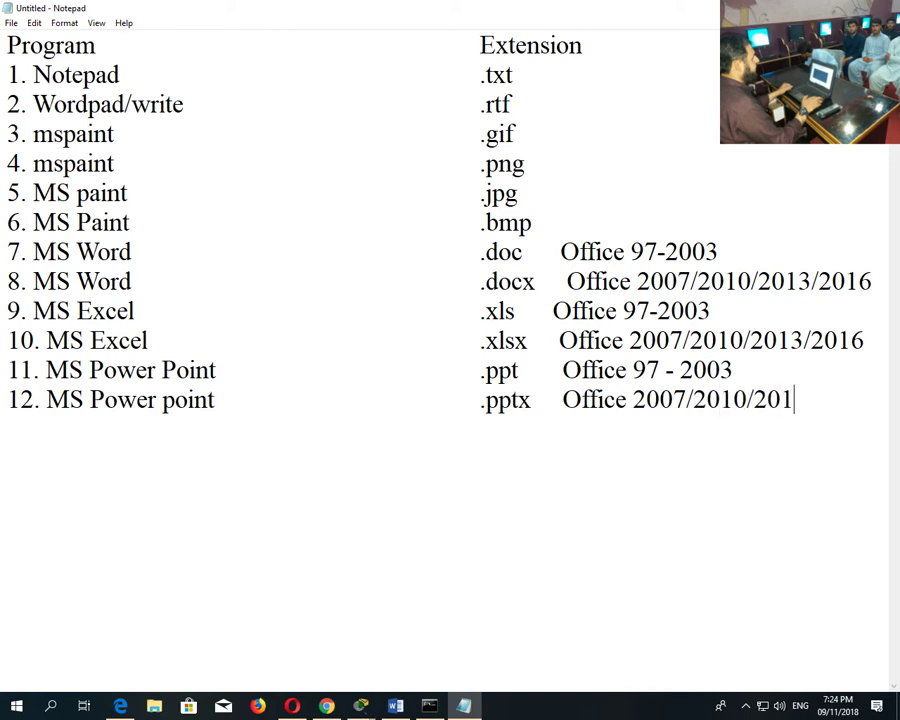
{"action": "key", "text": "BackSpace"}
{"action": "key", "text": "BackSpace"}
{"action": "type", "text": "/2016"}
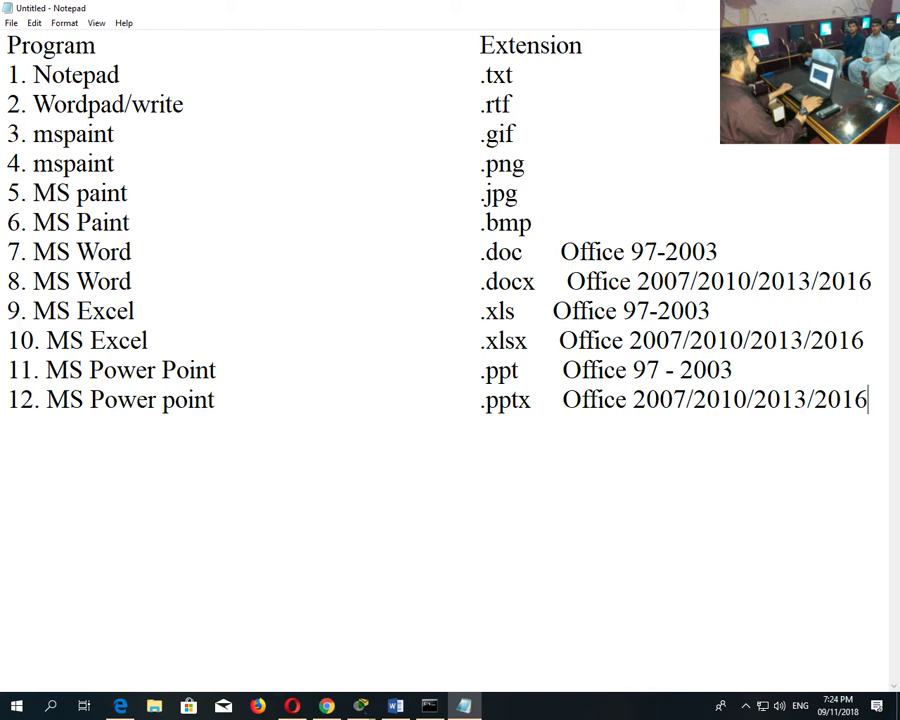
Add the row "13. Inpage" with the extension ".inp" below the PowerPoint rows.
{"action": "key", "text": "Return"}
{"action": "type", "text": "13. INpage"}
{"action": "key", "text": "BackSpace"}
{"action": "key", "text": "BackSpace"}
{"action": "key", "text": "BackSpace"}
{"action": "key", "text": "BackSpace"}
{"action": "key", "text": "BackSpace"}
{"action": "type", "text": "npage"}
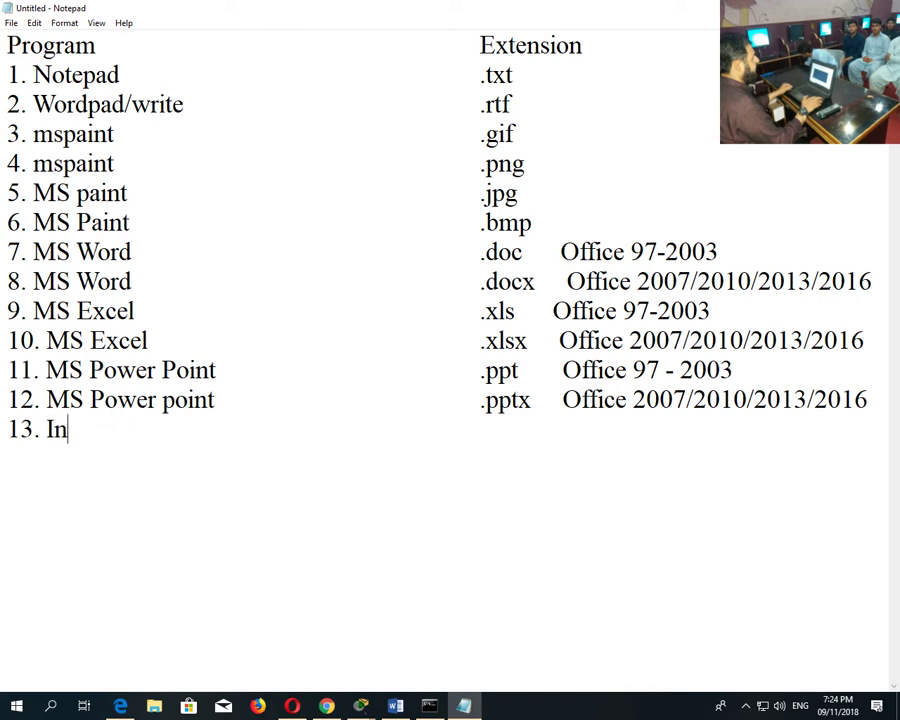
{"action": "key", "text": "Tab"}
{"action": "key", "text": "Tab"}
{"action": "key", "text": "Tab"}
{"action": "type", "text": ".ing"}
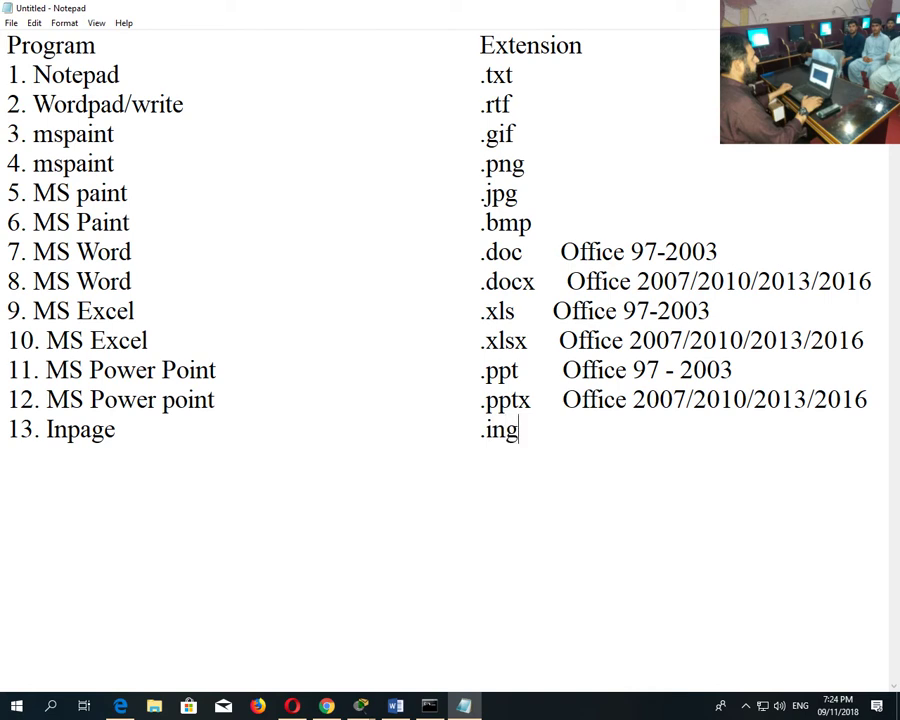
{"action": "key", "text": "BackSpace"}
{"action": "type", "text": "p"}
Add the row "14. Corel Draw" with the extension ".cdr" below the Inpage row.
{"action": "key", "text": "Return"}
{"action": "type", "text": "14. Core"}
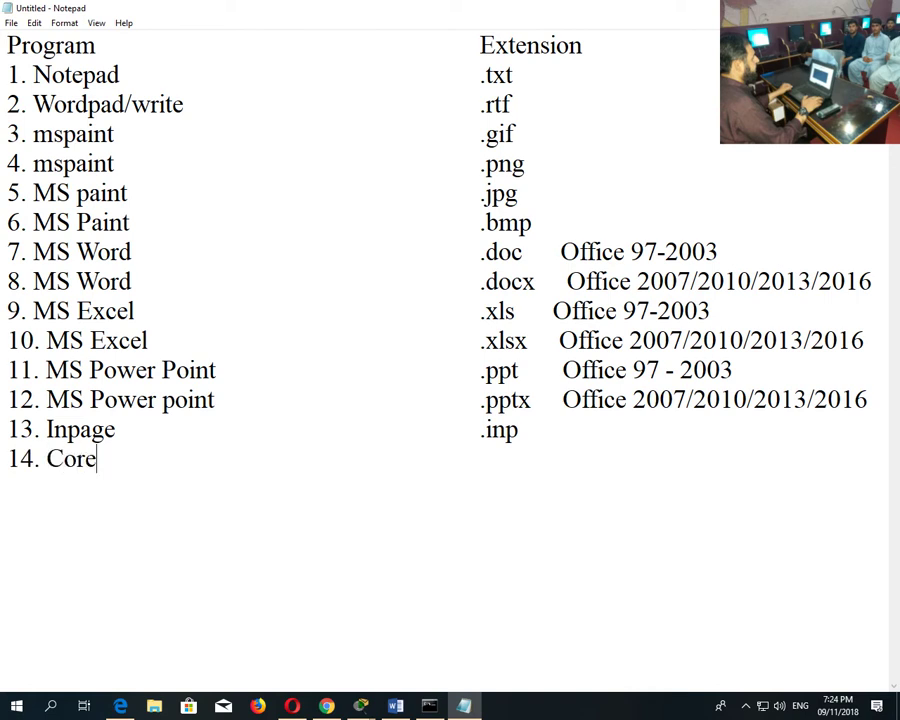
{"action": "type", "text": "l Draw"}
{"action": "key", "text": "Tab"}
{"action": "key", "text": "Tab"}
{"action": "key", "text": "Tab"}
{"action": "type", "text": ".c"}
{"action": "type", "text": "der"}
{"action": "key", "text": "BackSpace"}
{"action": "key", "text": "BackSpace"}
{"action": "type", "text": "r"}
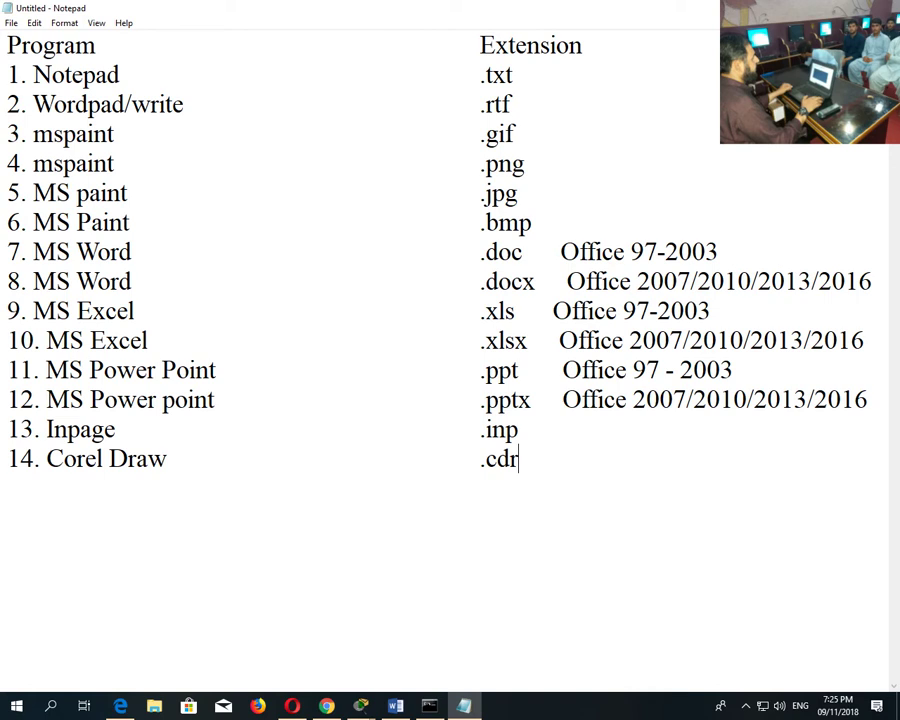
Add the row "15. C Language" with the extension ".c" below the Corel Draw row.
{"action": "key", "text": "Return"}
{"action": "type", "text": "15. "}
{"action": "type", "text": "C Lnagu"}
{"action": "key", "text": "BackSpace"}
{"action": "key", "text": "BackSpace"}
{"action": "key", "text": "BackSpace"}
{"action": "key", "text": "BackSpace"}
{"action": "type", "text": "angu"}
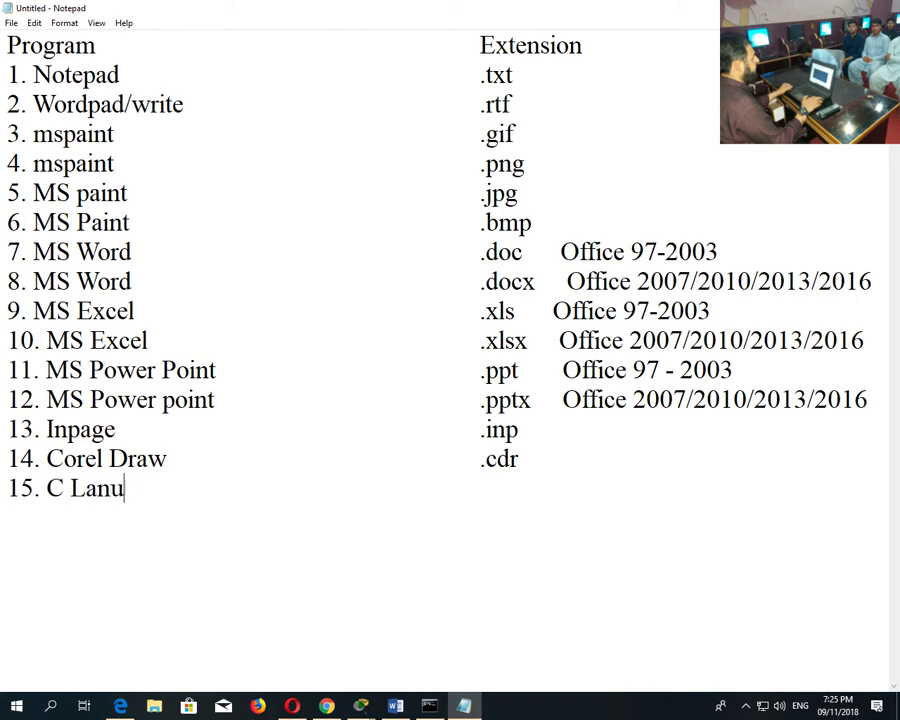
{"action": "type", "text": "age"}
{"action": "key", "text": "Tab"}
{"action": "key", "text": "Tab"}
{"action": "key", "text": "Tab"}
{"action": "type", "text": ".c"}
Add the row "16. C++" with the extension ".CPP" as the last entry of the list.
{"action": "key", "text": "Return"}
{"action": "type", "text": "165"}
{"action": "key", "text": "BackSpace"}
{"action": "type", "text": ". "}
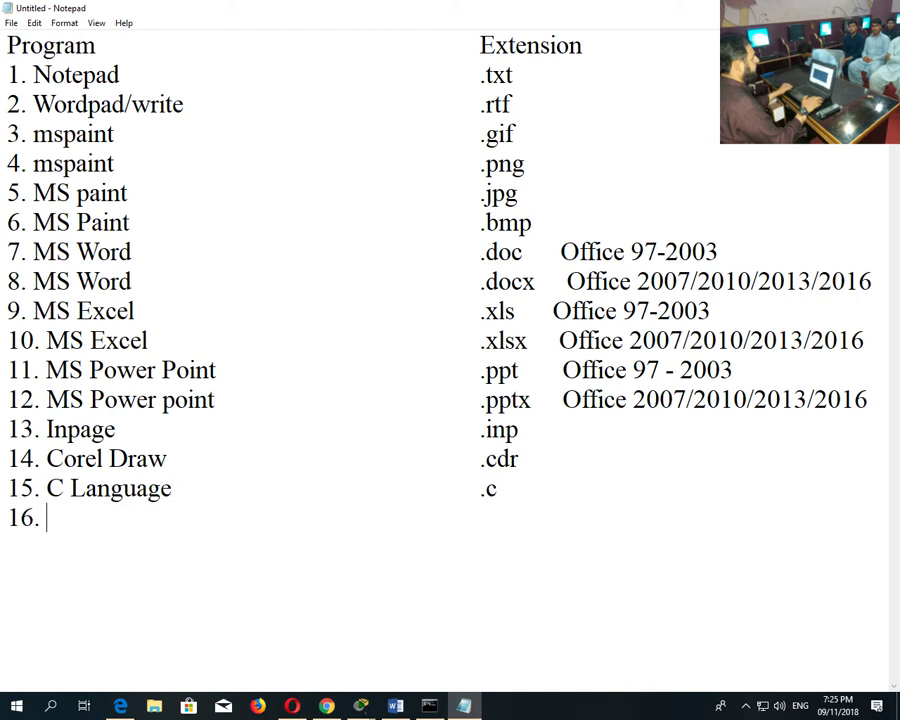
{"action": "type", "text": "C++"}
{"action": "key", "text": "Tab"}
{"action": "key", "text": "Tab"}
{"action": "key", "text": "Tab"}
{"action": "key", "text": "Tab"}
{"action": "type", "text": ".C++"}
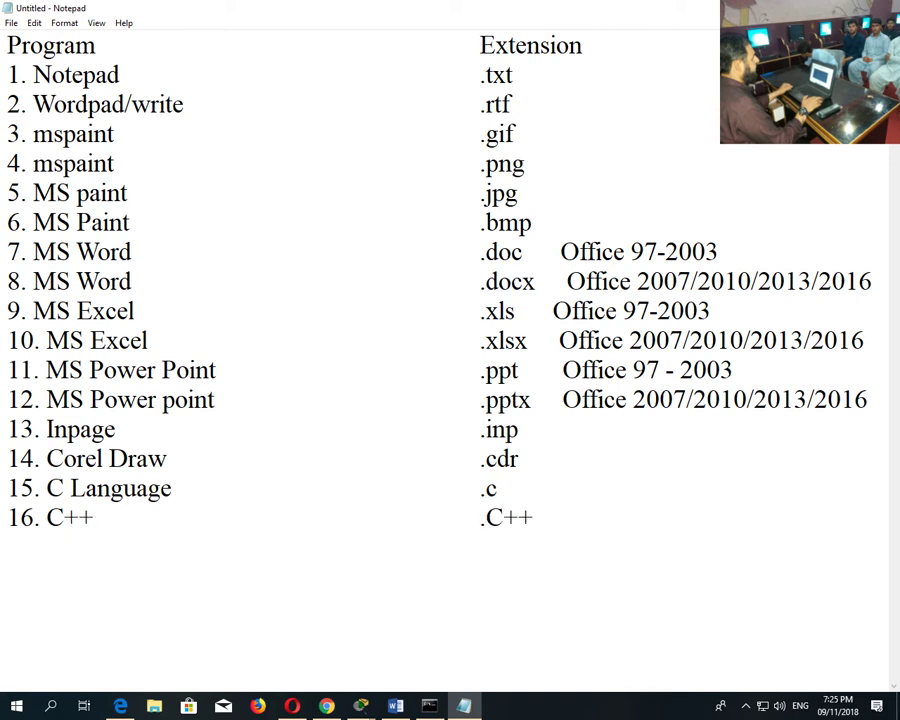
{"action": "key", "text": "BackSpace"}
{"action": "key", "text": "BackSpace"}
{"action": "type", "text": "PP"}
Save the list as a text document named "1" in the Desktop folder "Files with their Extensions".
{"action": "left_click", "coordinate": [10, 22]}
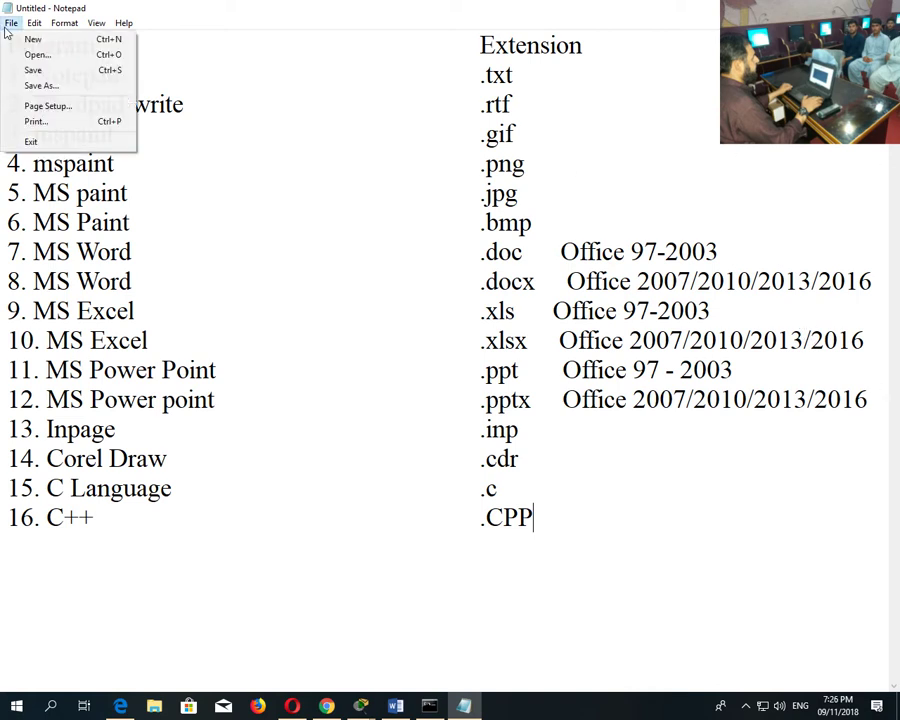
{"action": "left_click", "coordinate": [13, 74]}
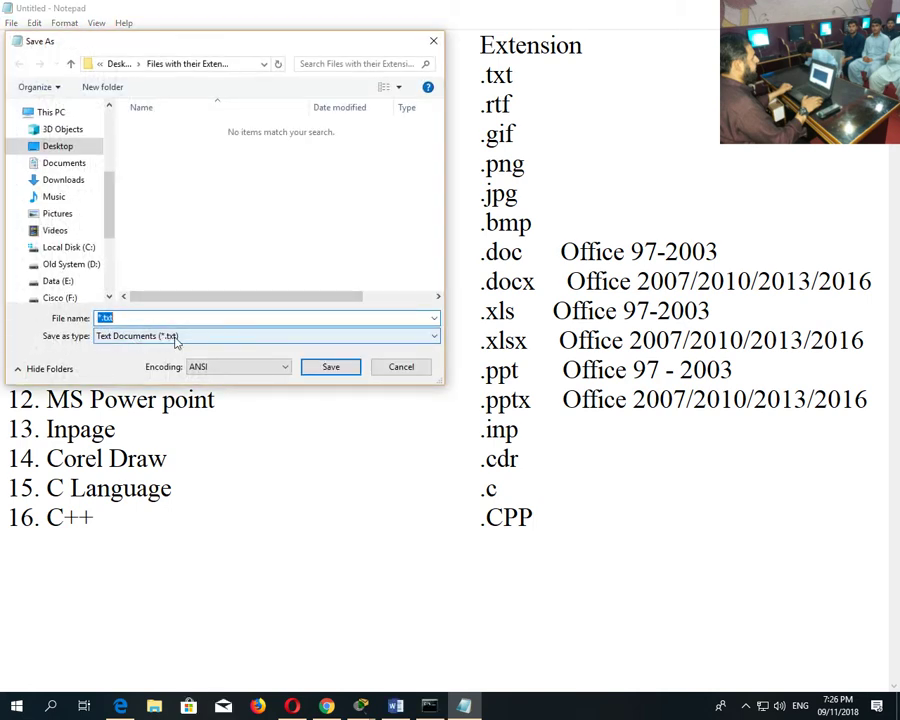
{"action": "type", "text": "1"}
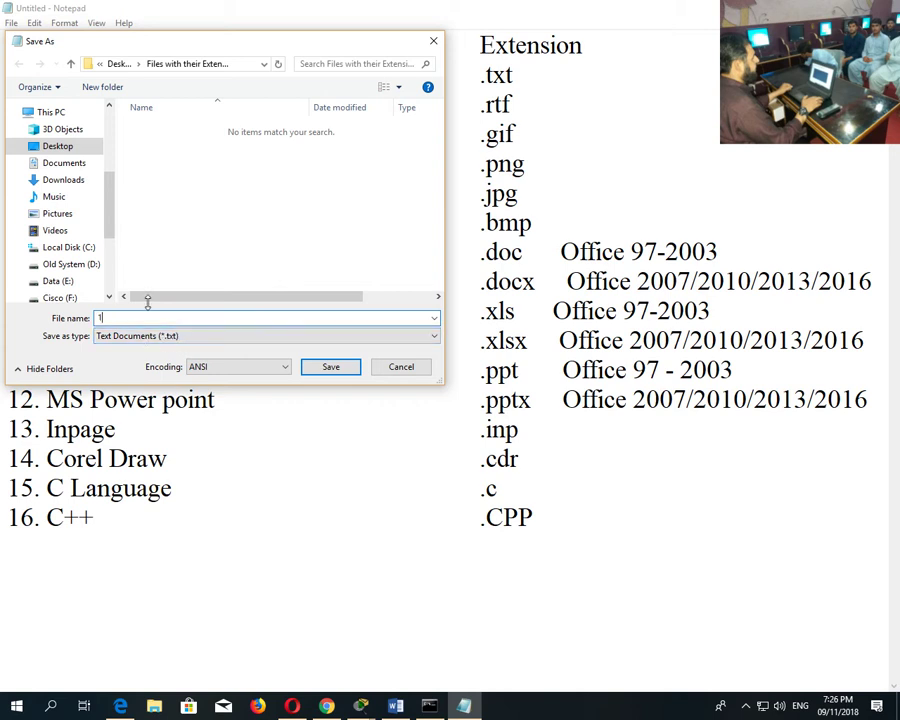
{"action": "left_click", "coordinate": [60, 147]}
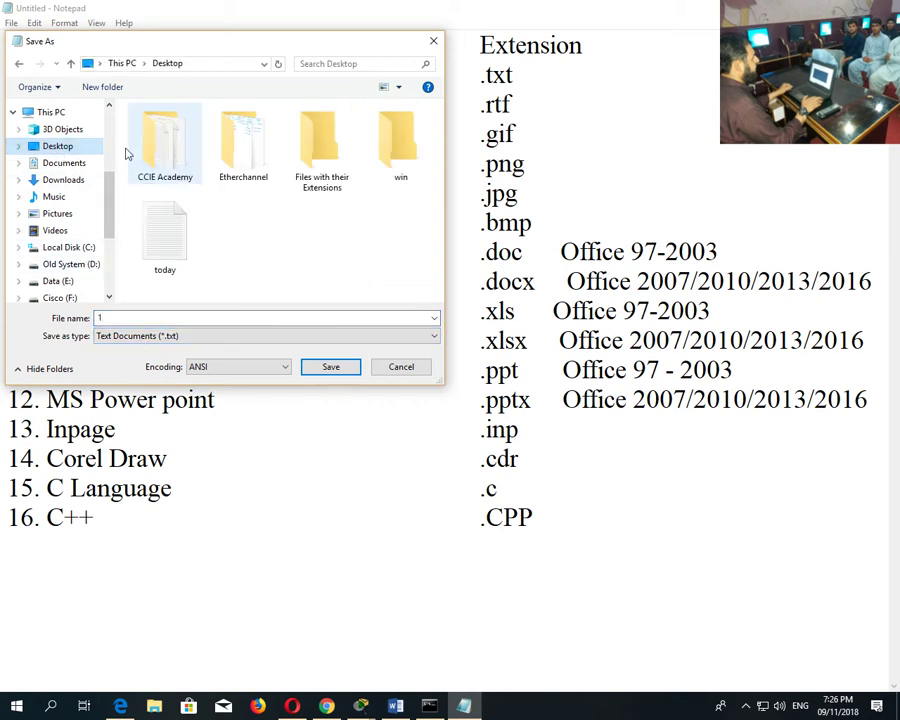
{"action": "double_click", "coordinate": [307, 163]}
{"action": "left_click", "coordinate": [329, 367]}
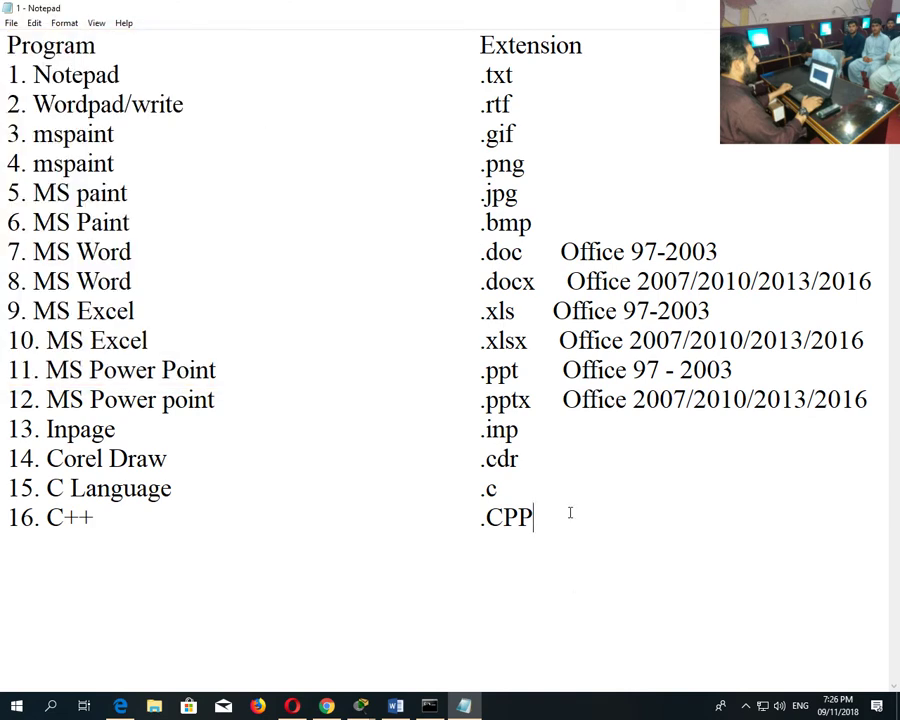
Copy the entire program and extension list, including its heading row, and close Notepad.
{"action": "left_click_drag", "start_coordinate": [562, 535], "coordinate": [3, 5]}
{"action": "key", "text": "ctrl+c"}
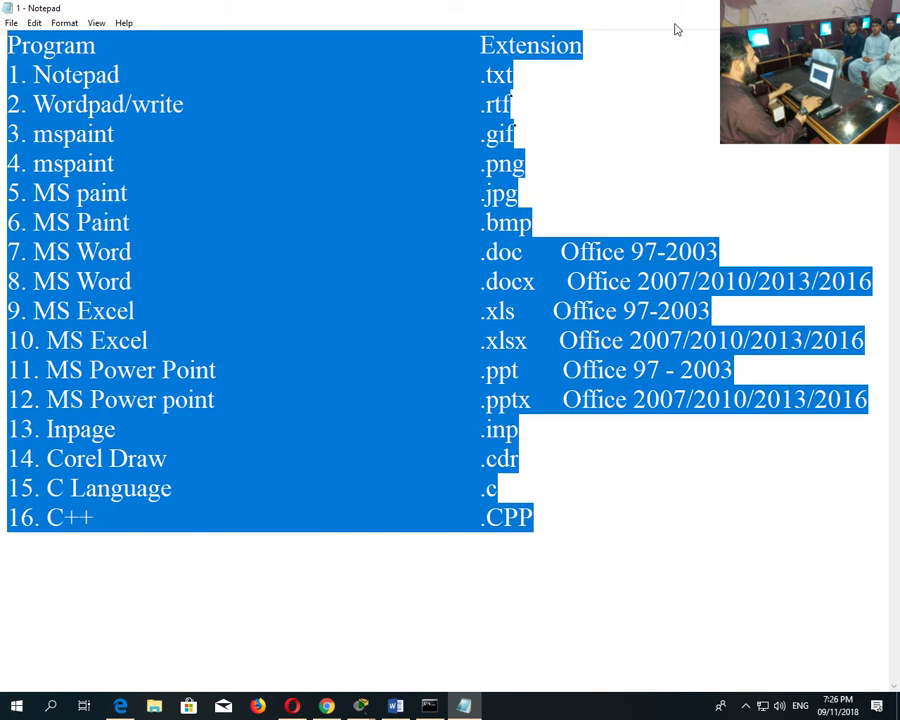
{"action": "key", "text": "alt+F4"}
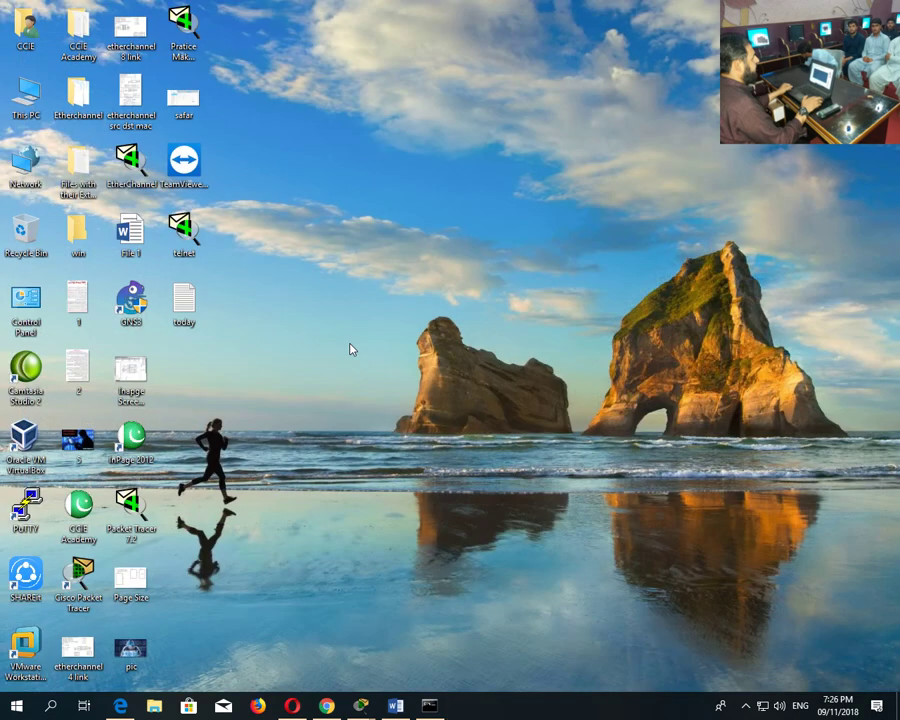
Launch WordPad with the Run command "write" and paste the copied list into the blank document.
{"action": "key", "text": "super+r"}
{"action": "type", "text": "write"}
{"action": "key", "text": "Return"}
{"action": "key", "text": "ctrl+v"}
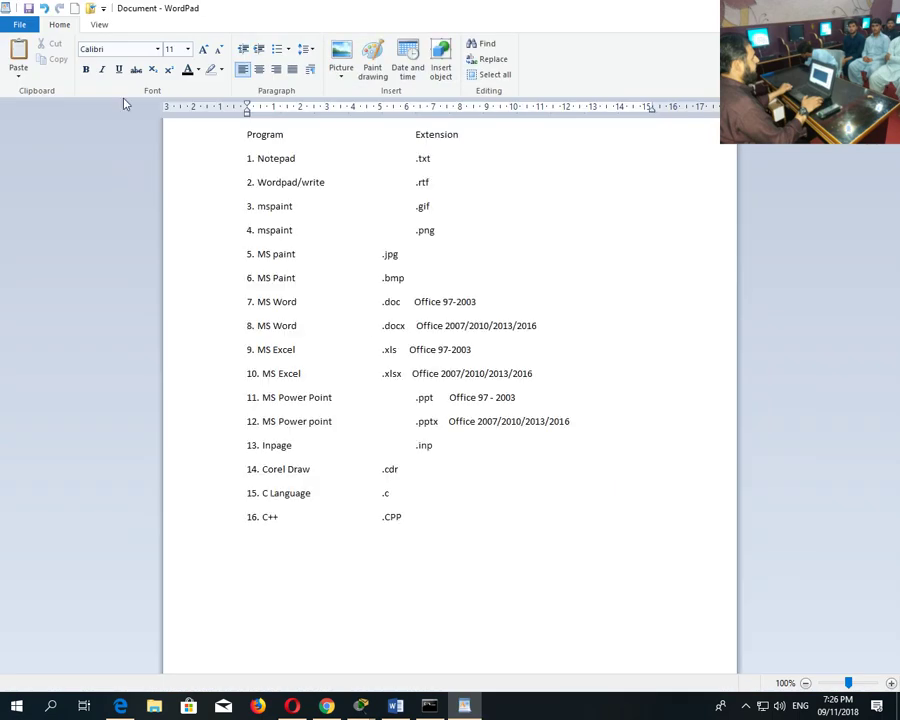
Save the document in Rich Text Format as "2" in the Desktop folder "Files with their Extensions" and close WordPad.
{"action": "left_click", "coordinate": [20, 24]}
{"action": "left_click", "coordinate": [62, 109]}
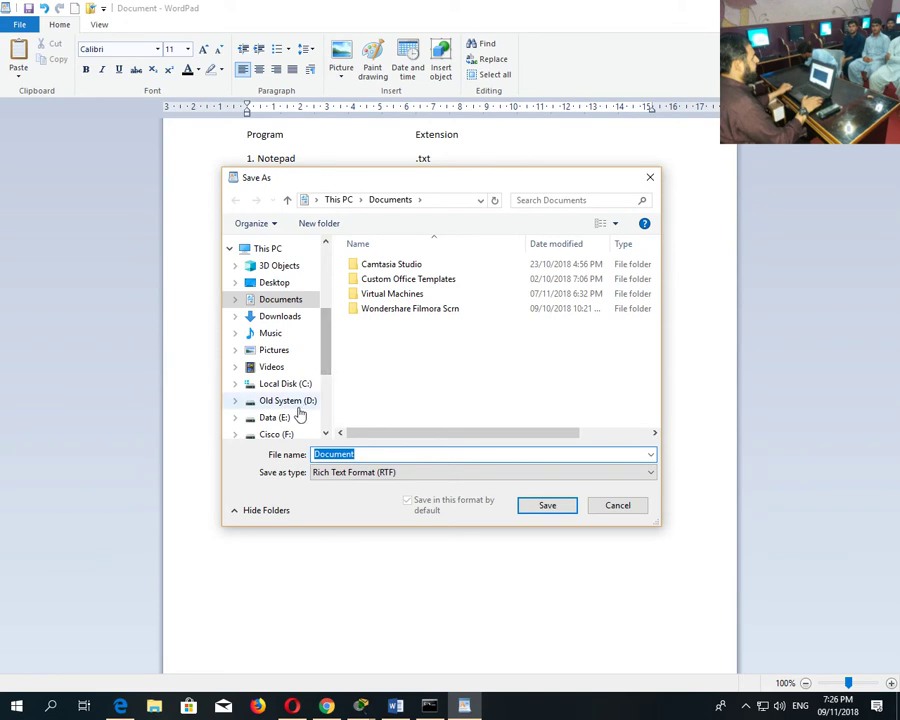
{"action": "left_click", "coordinate": [276, 283]}
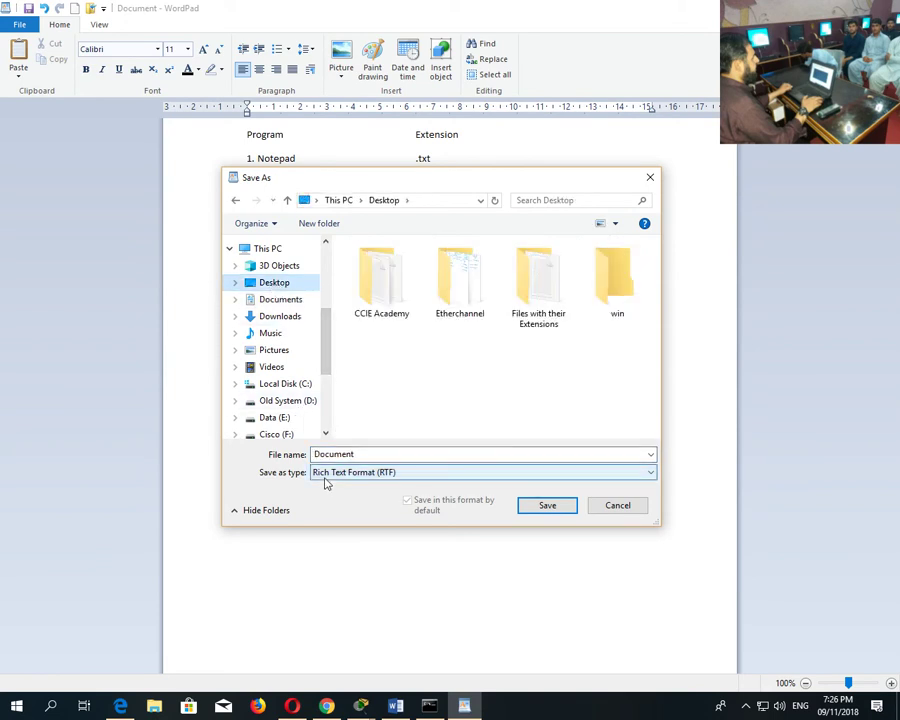
{"action": "double_click", "coordinate": [380, 454]}
{"action": "type", "text": "2"}
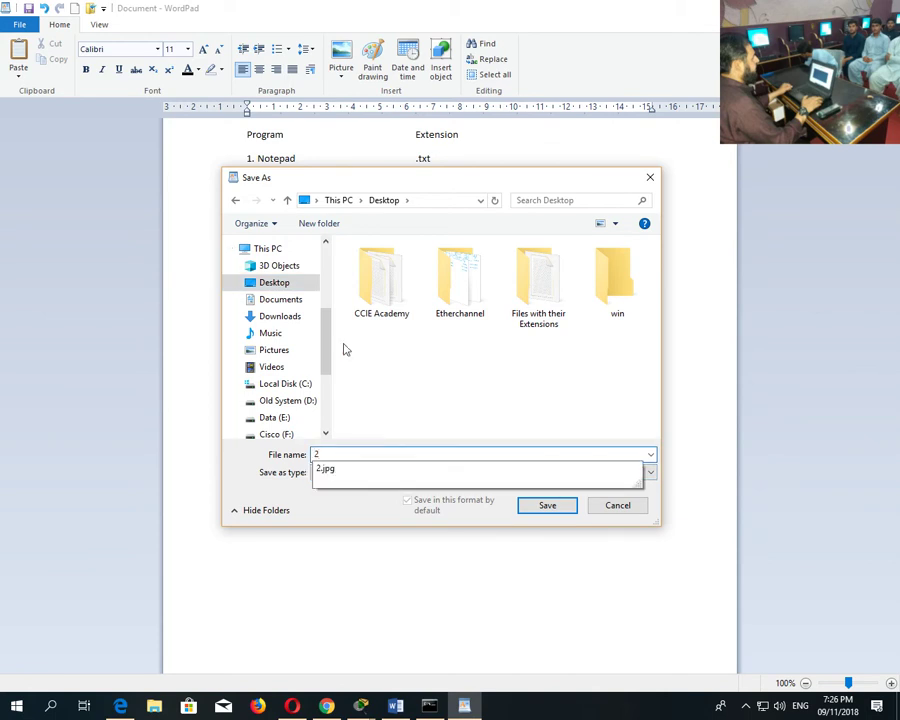
{"action": "double_click", "coordinate": [538, 285]}
{"action": "left_click", "coordinate": [550, 507]}
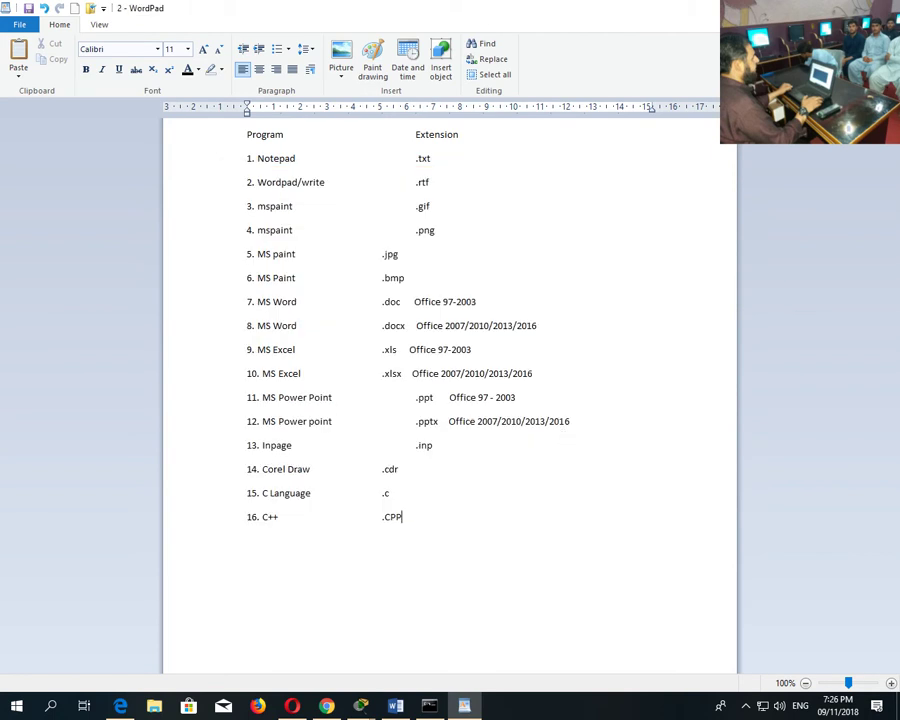
{"action": "key", "text": "alt+F4"}
Launch Word with the Run command "winword", maximize its window and paste the copied list into the blank document.
{"action": "key", "text": "super+r"}
{"action": "type", "text": "winword"}
{"action": "key", "text": "Return"}
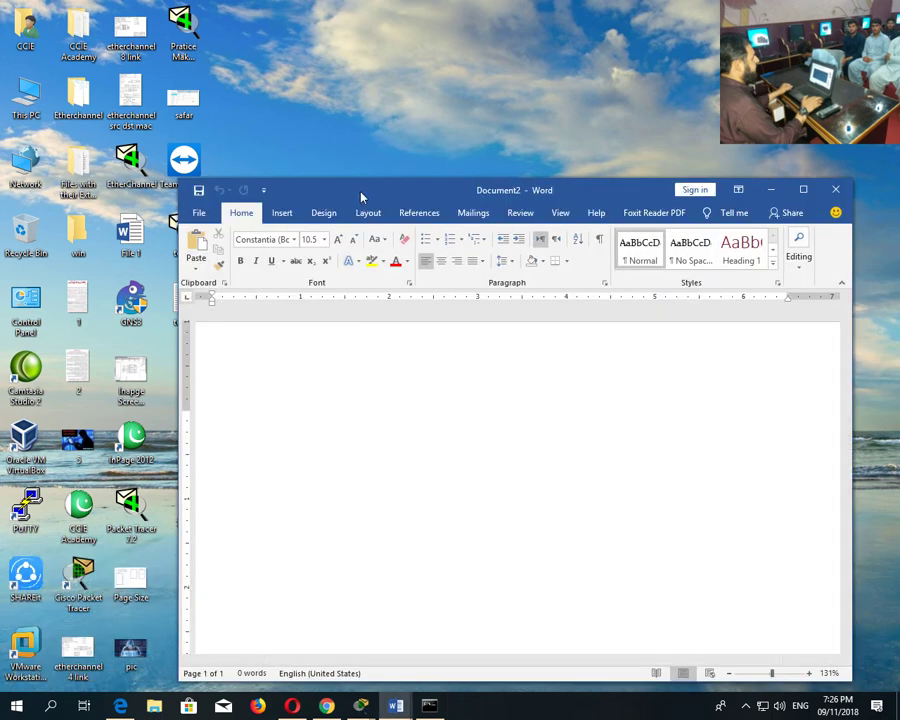
{"action": "double_click", "coordinate": [362, 197]}
{"action": "key", "text": "ctrl+v"}
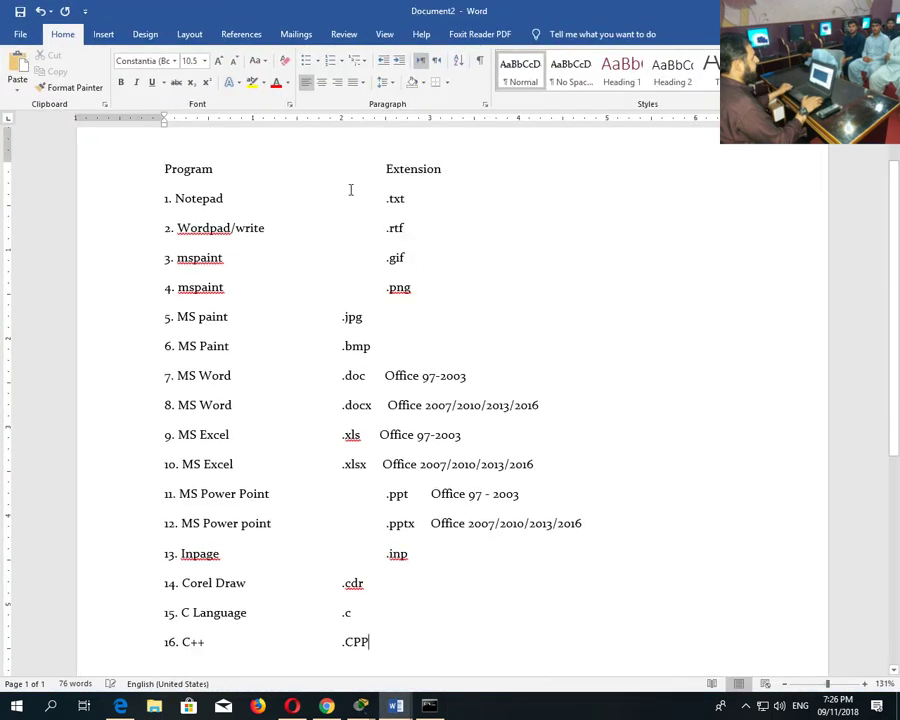
Save the file as a Word Document named "3" in the Desktop folder "Files with their Extensions".
{"action": "key", "text": "ctrl+s"}
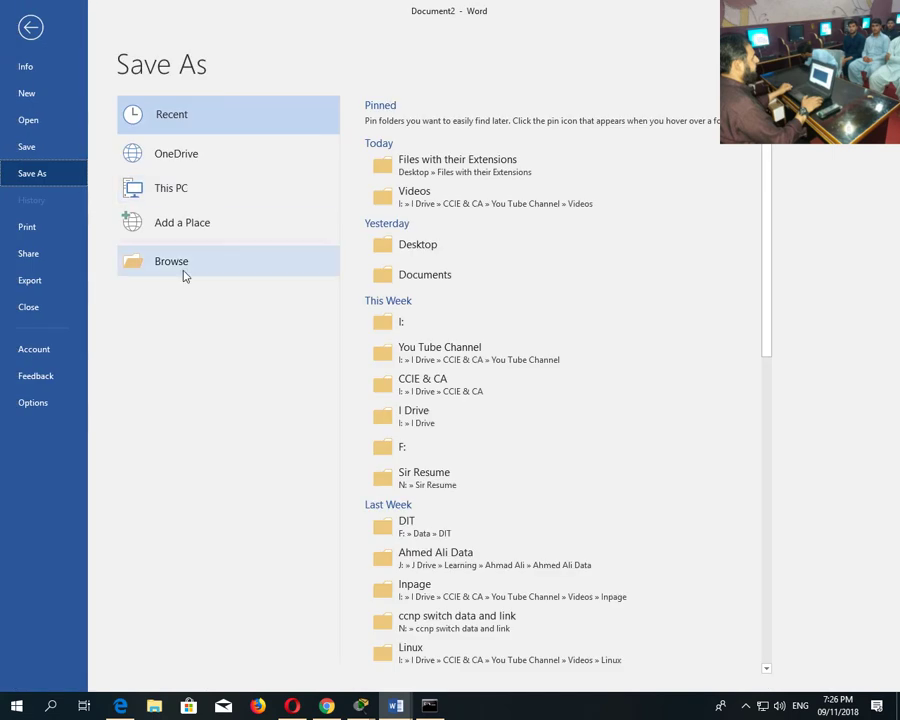
{"action": "left_click", "coordinate": [184, 271]}
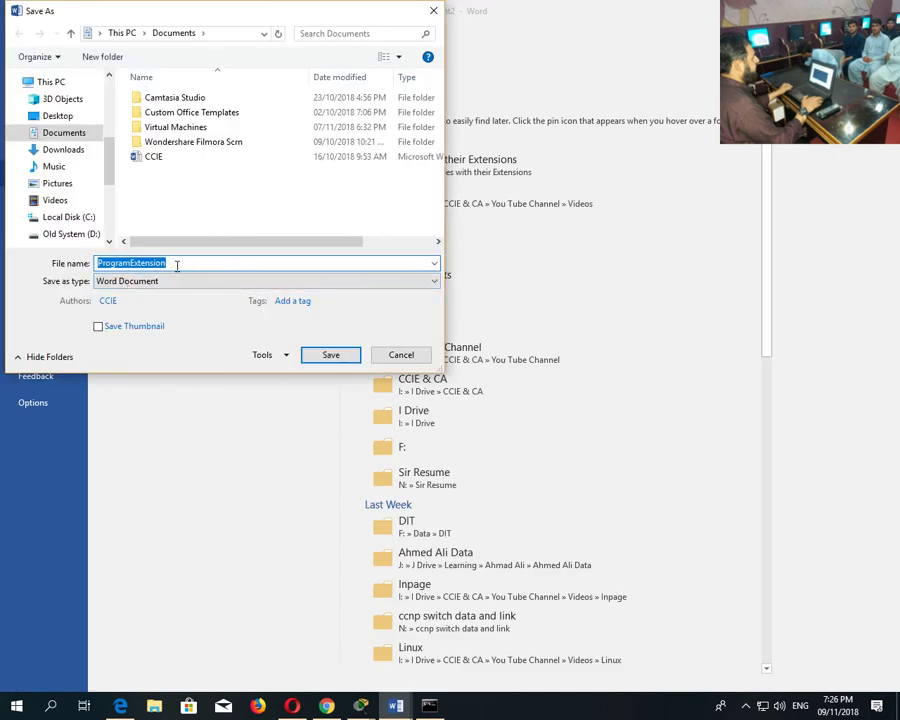
{"action": "type", "text": "3"}
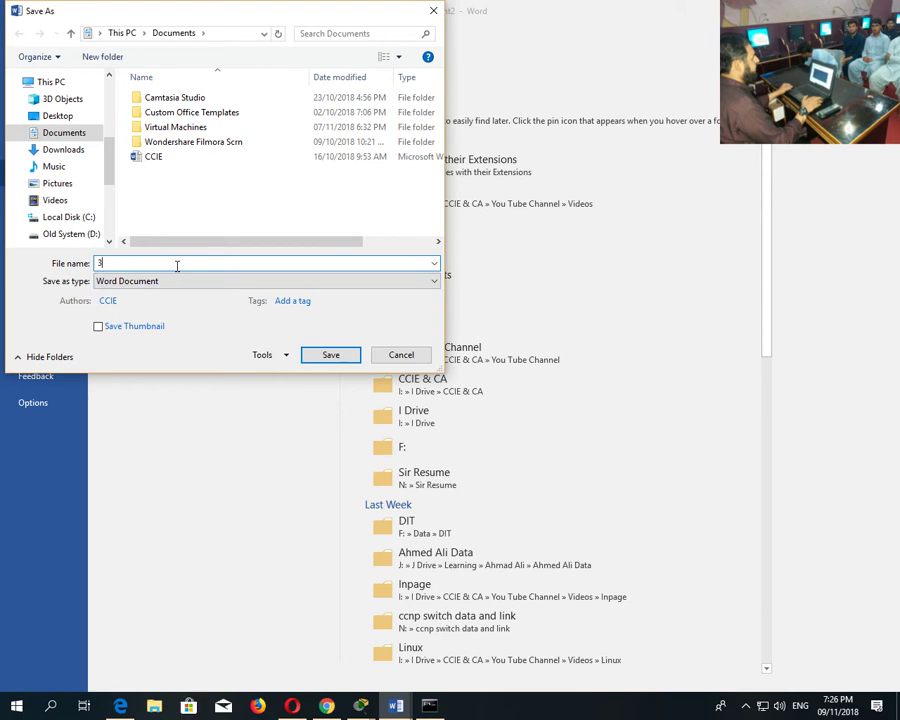
{"action": "type", "text": "3"}
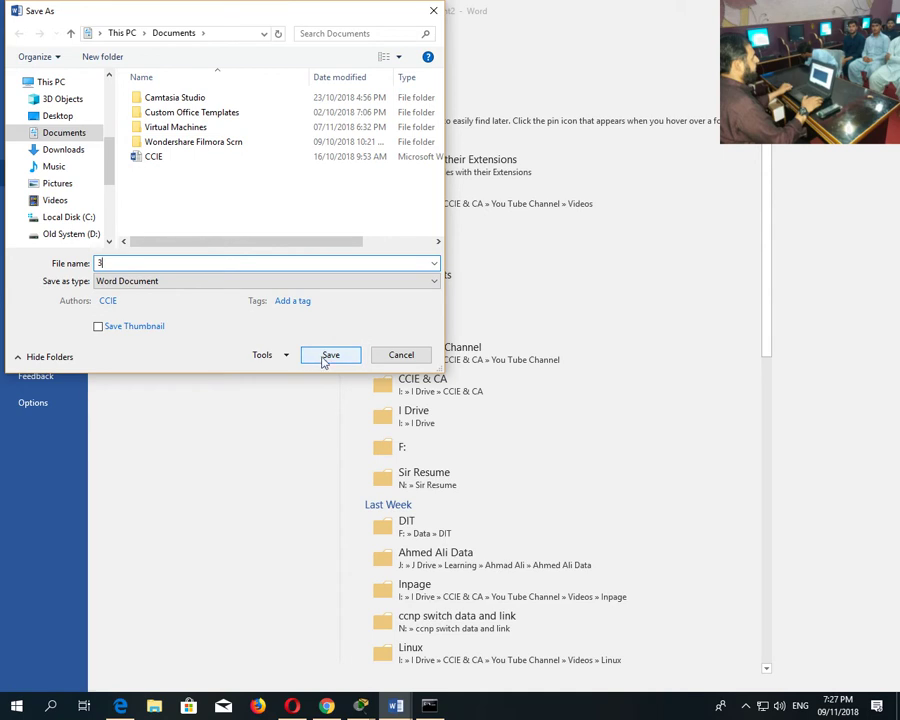
{"action": "left_click", "coordinate": [60, 116]}
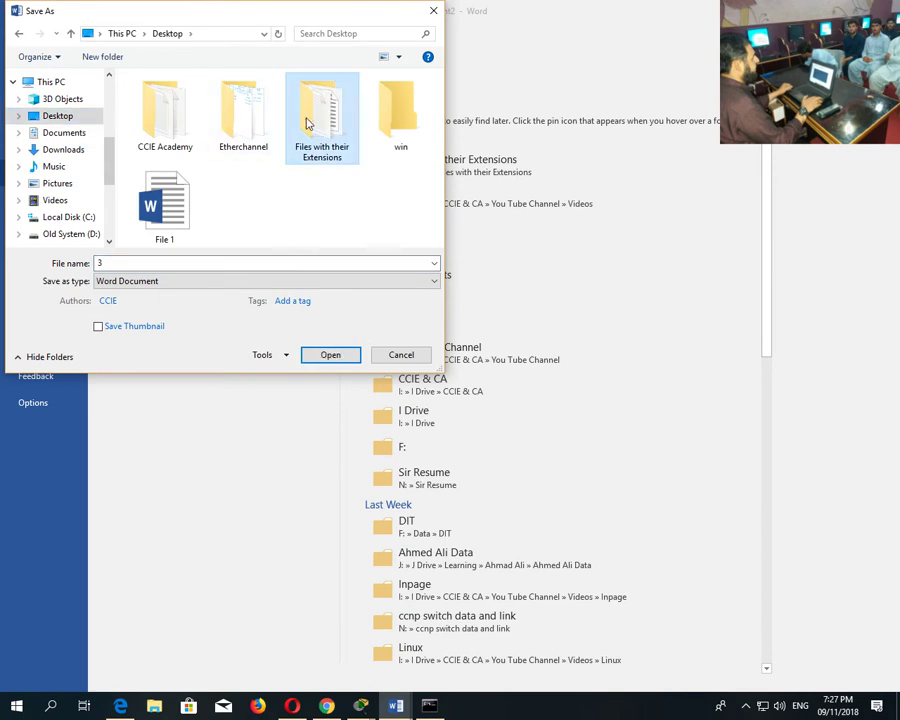
{"action": "double_click", "coordinate": [307, 122]}
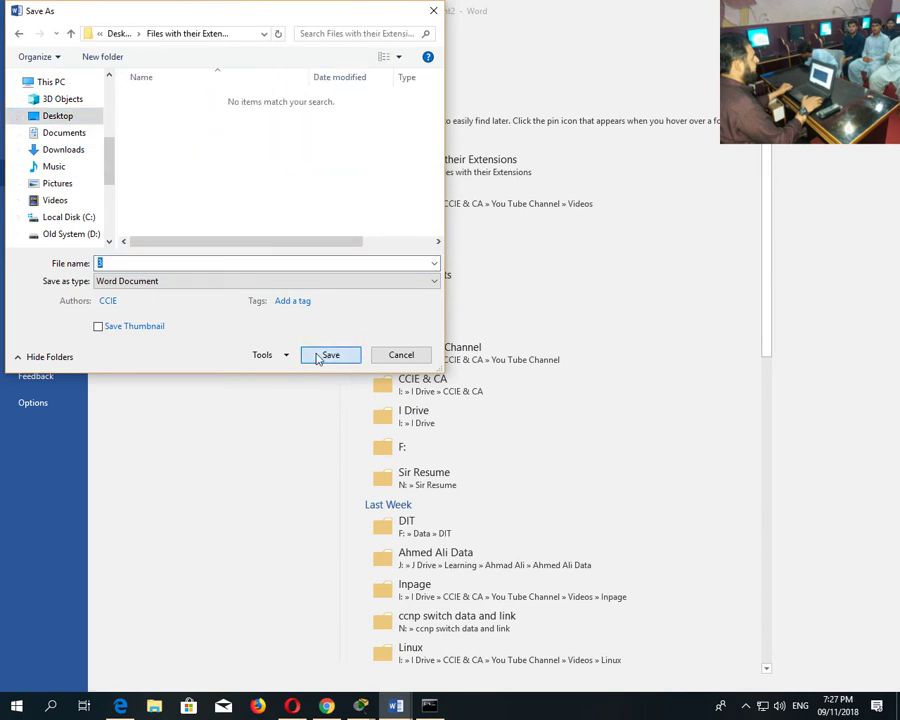
{"action": "left_click", "coordinate": [330, 355]}
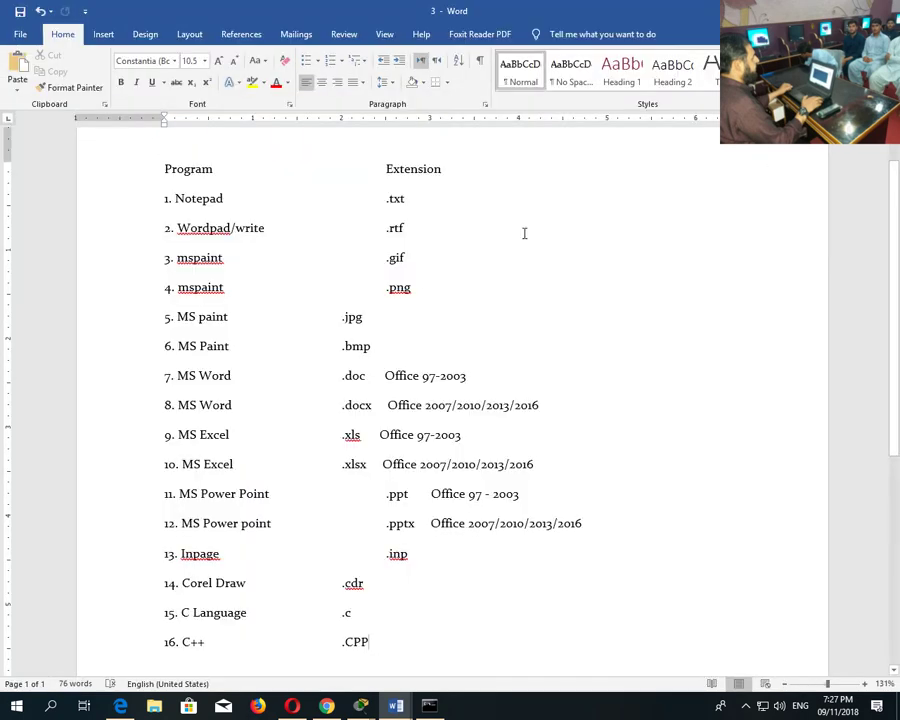
Save the list also as a Word 97-2003 Document named "3" in the folder "Files with their Extensions".
{"action": "key", "text": "F12"}
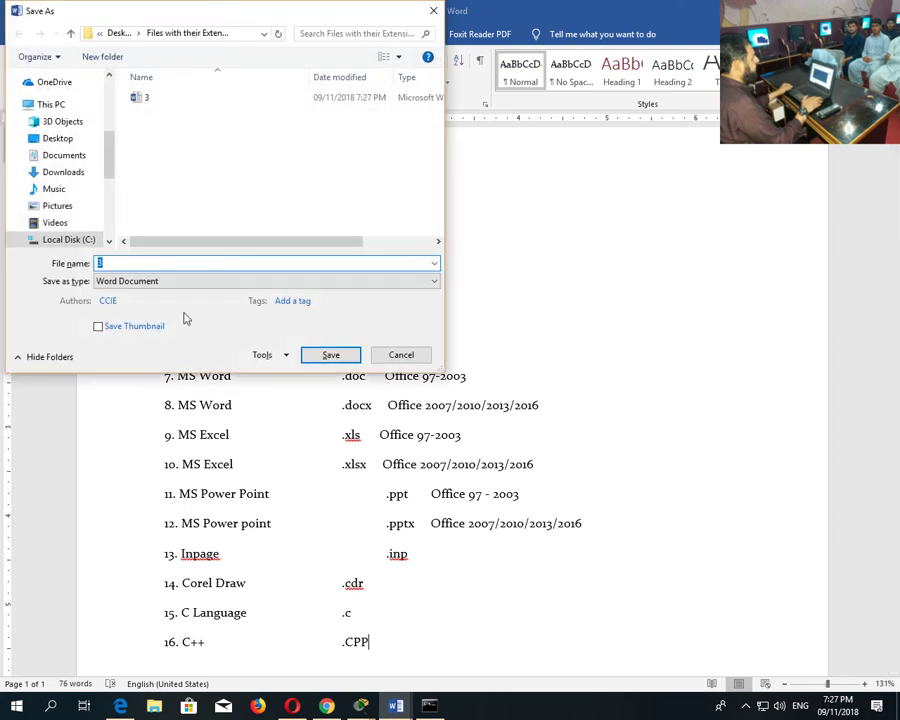
{"action": "left_click", "coordinate": [166, 282]}
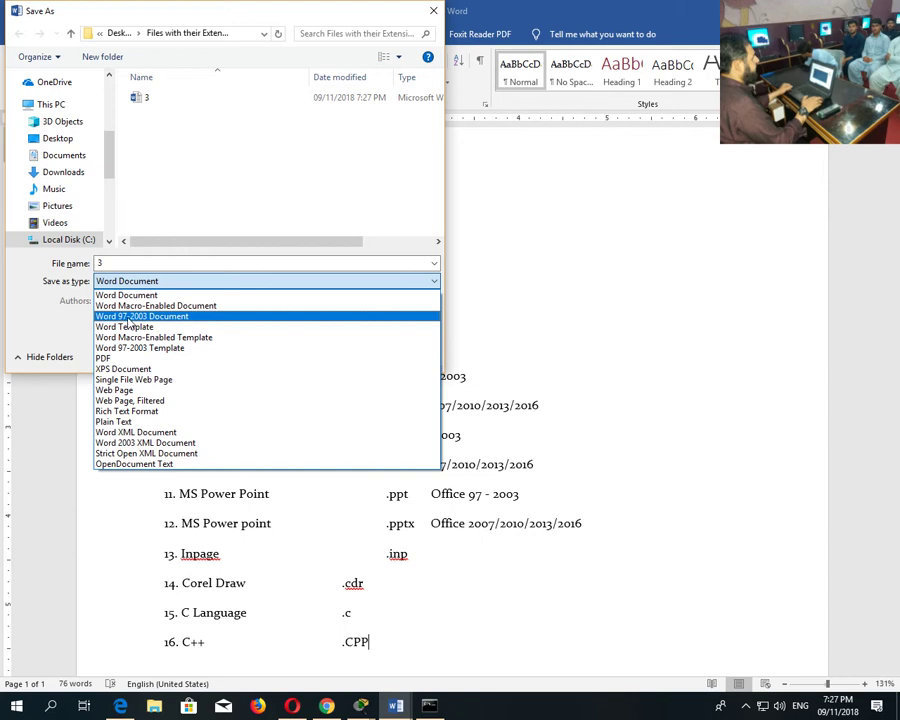
{"action": "left_click", "coordinate": [140, 318]}
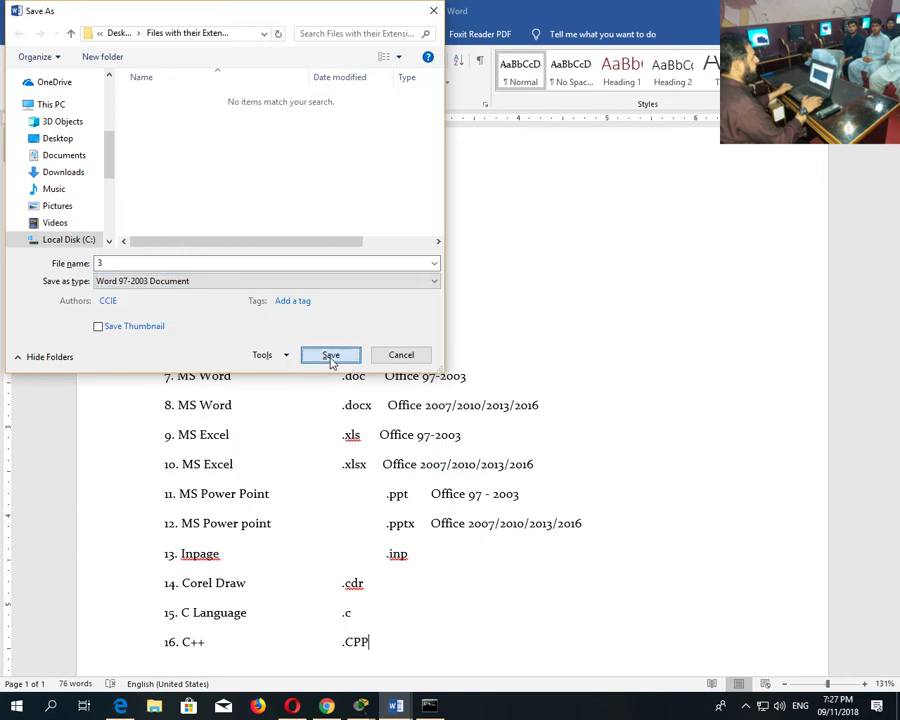
{"action": "left_click", "coordinate": [331, 355]}
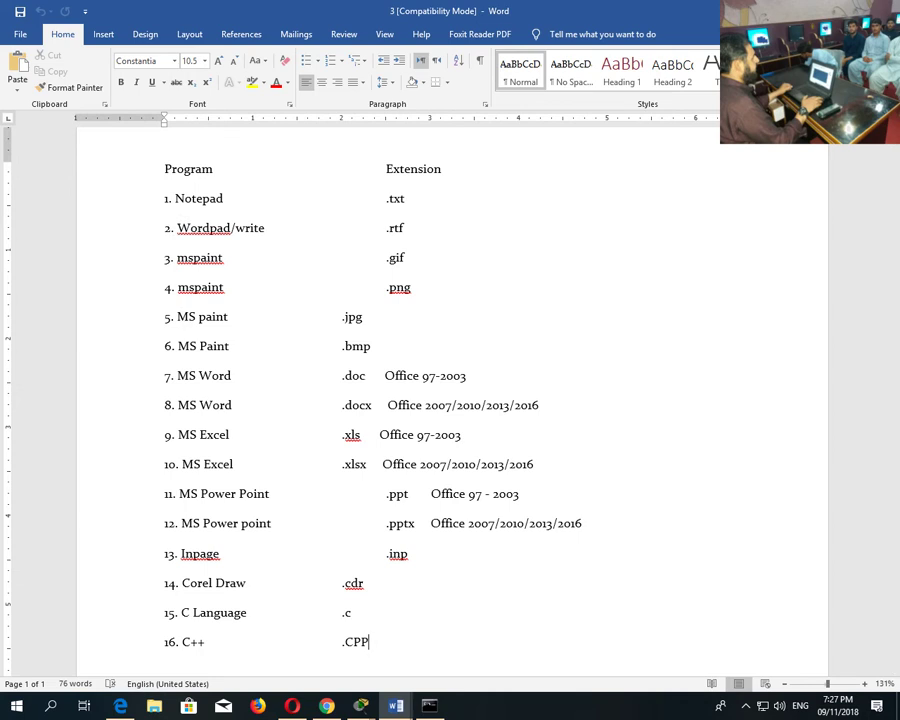
Open the Desktop folder "Files with their Extensions" and check the file type of both Word files named "3" in their properties.
{"action": "key", "text": "super+d"}
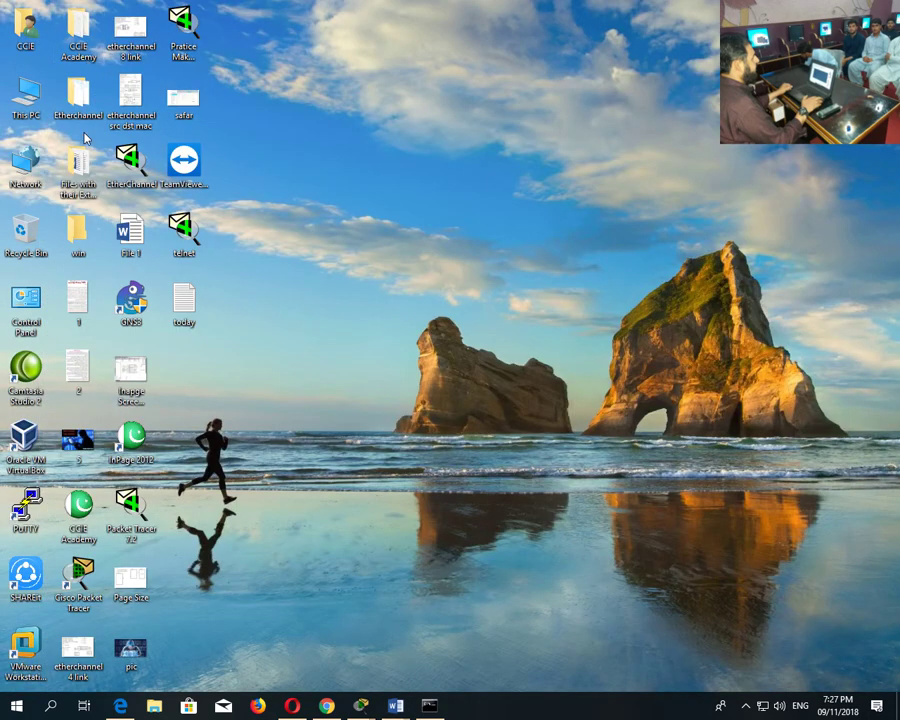
{"action": "double_click", "coordinate": [78, 168]}
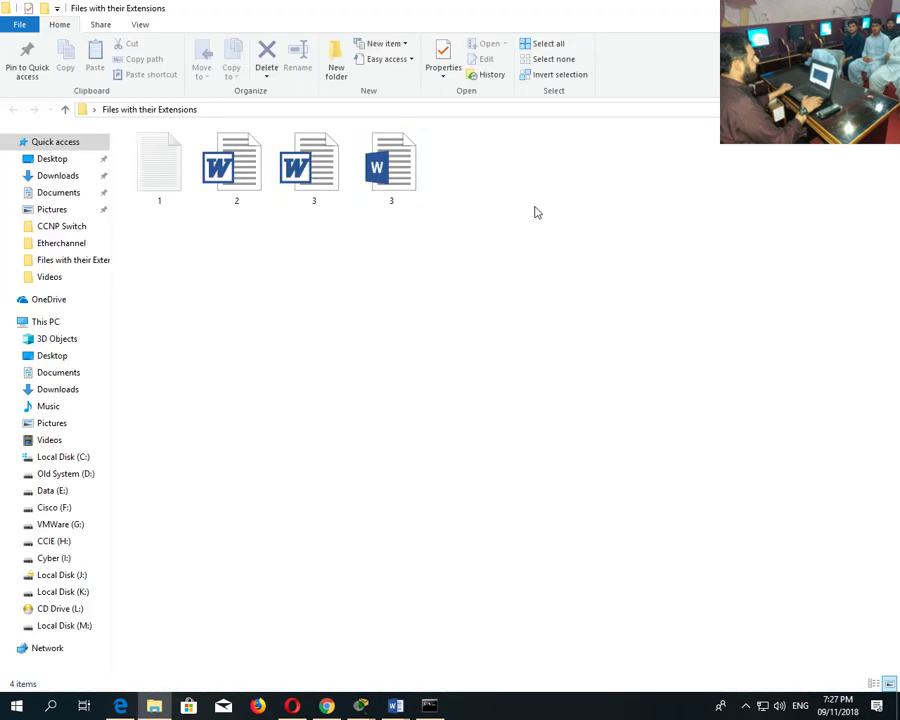
{"action": "right_click", "coordinate": [393, 193]}
{"action": "left_click", "coordinate": [450, 588]}
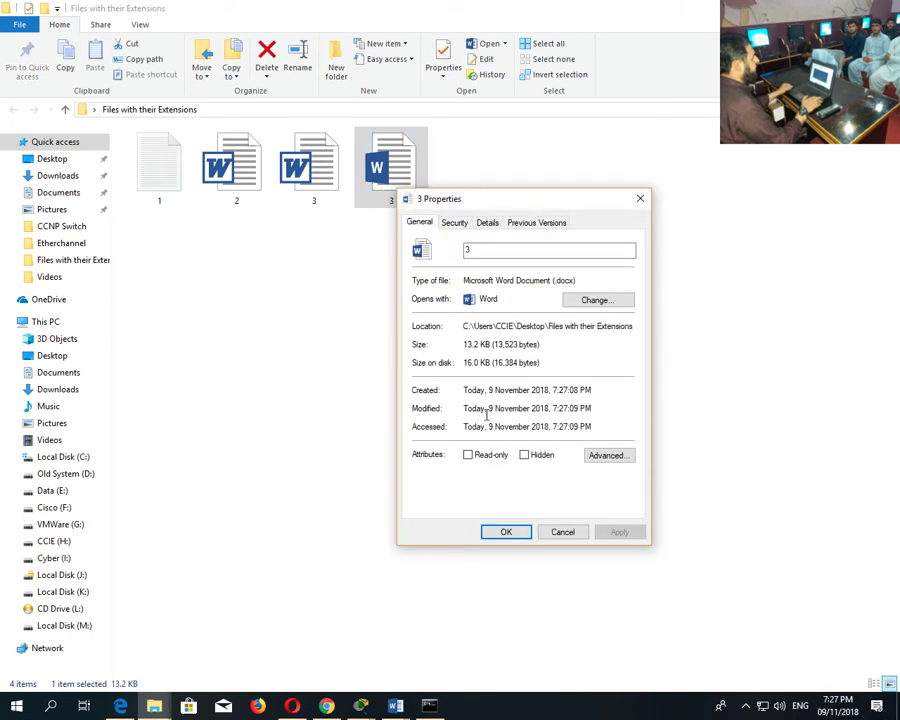
{"action": "left_click", "coordinate": [562, 531]}
{"action": "right_click", "coordinate": [290, 158]}
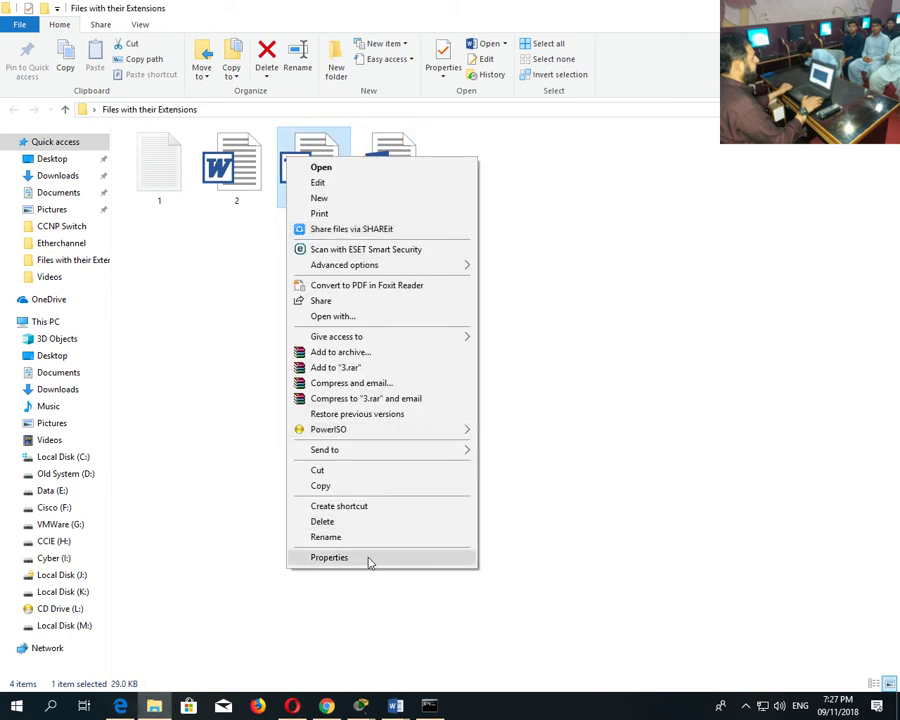
{"action": "left_click", "coordinate": [370, 556]}
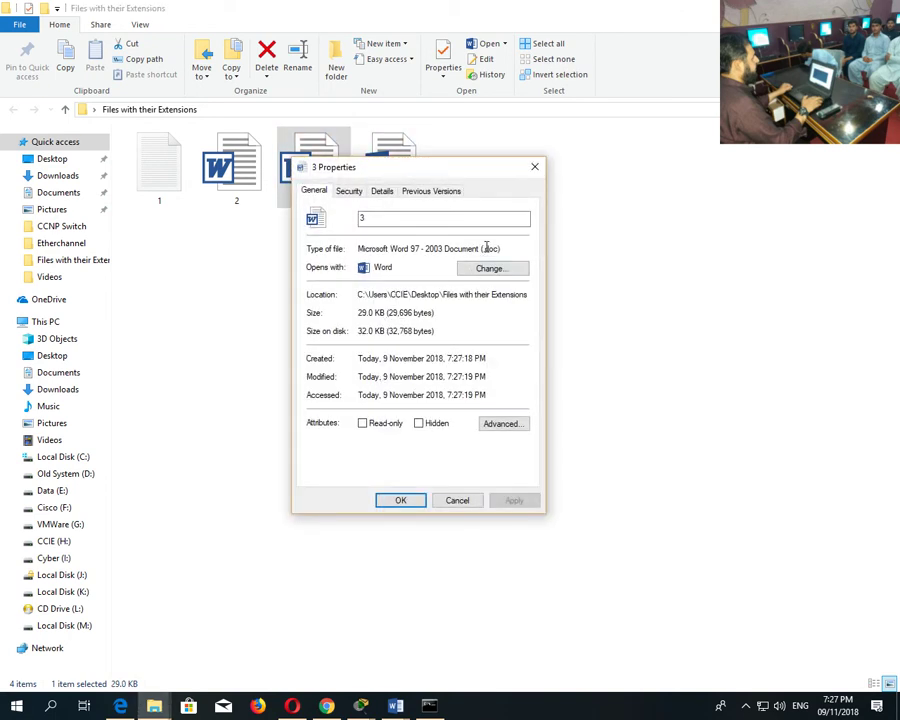
{"action": "left_click", "coordinate": [457, 500]}
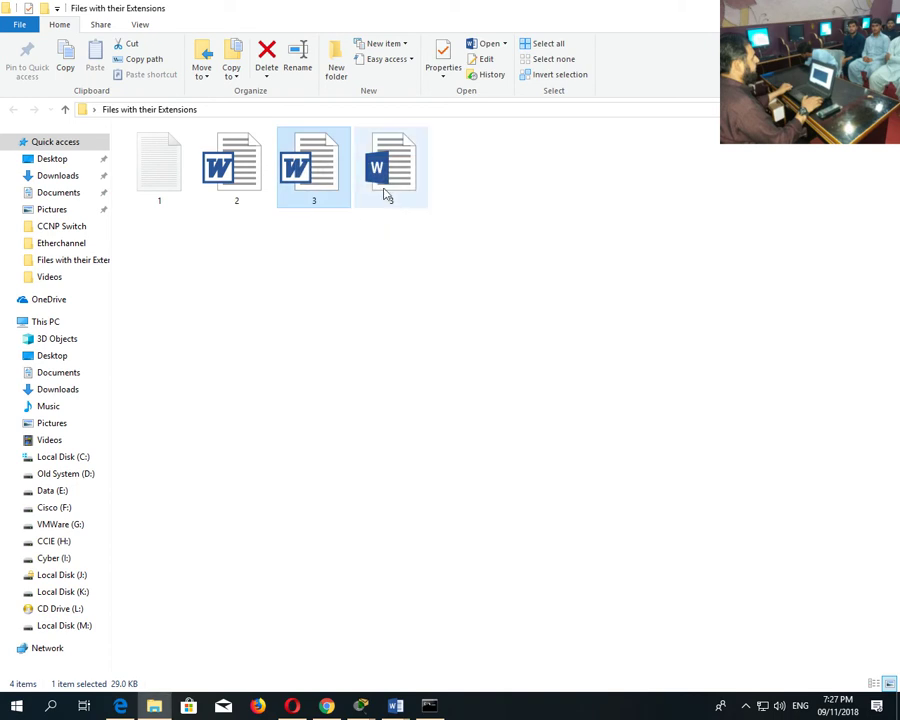
Rename the .docx file "3" as "4", closing the open Word document "3" so the rename can be retried.
{"action": "left_click", "coordinate": [387, 196]}
{"action": "left_click", "coordinate": [388, 200]}
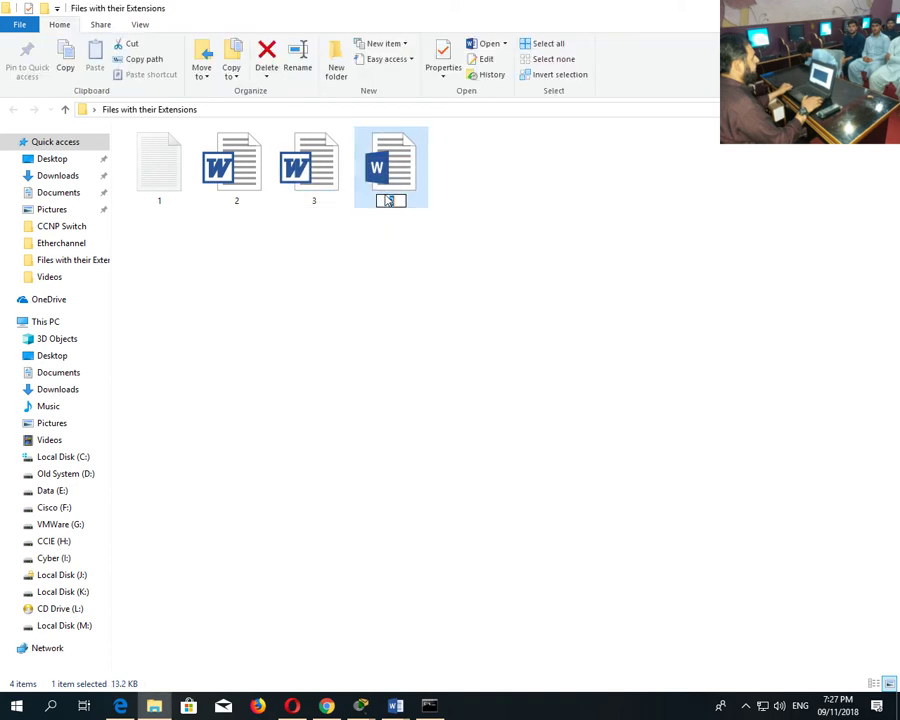
{"action": "key", "text": "Return"}
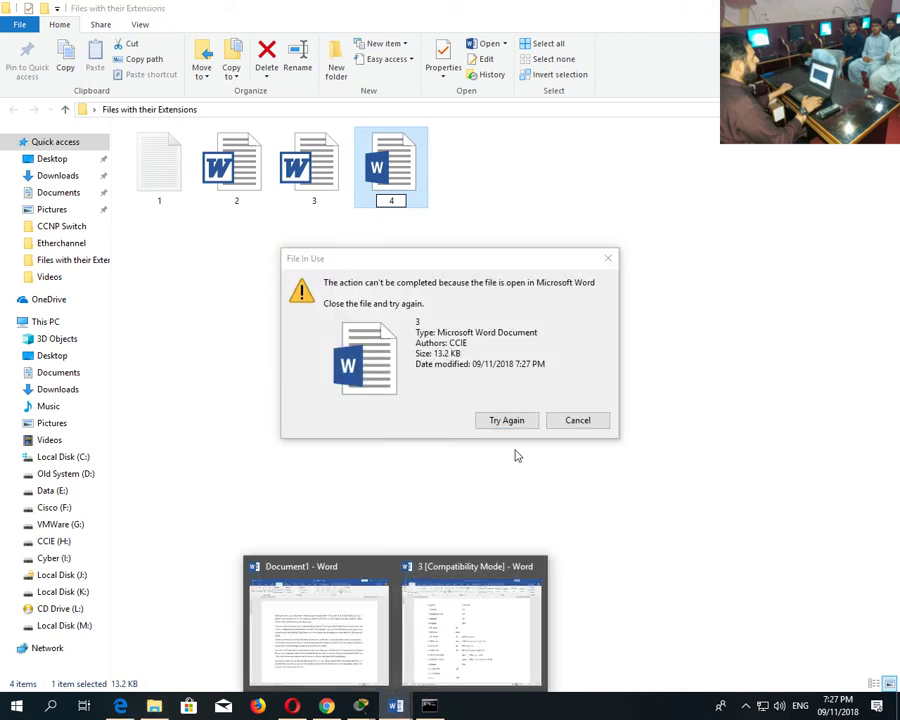
{"action": "mouse_move", "coordinate": [403, 708]}
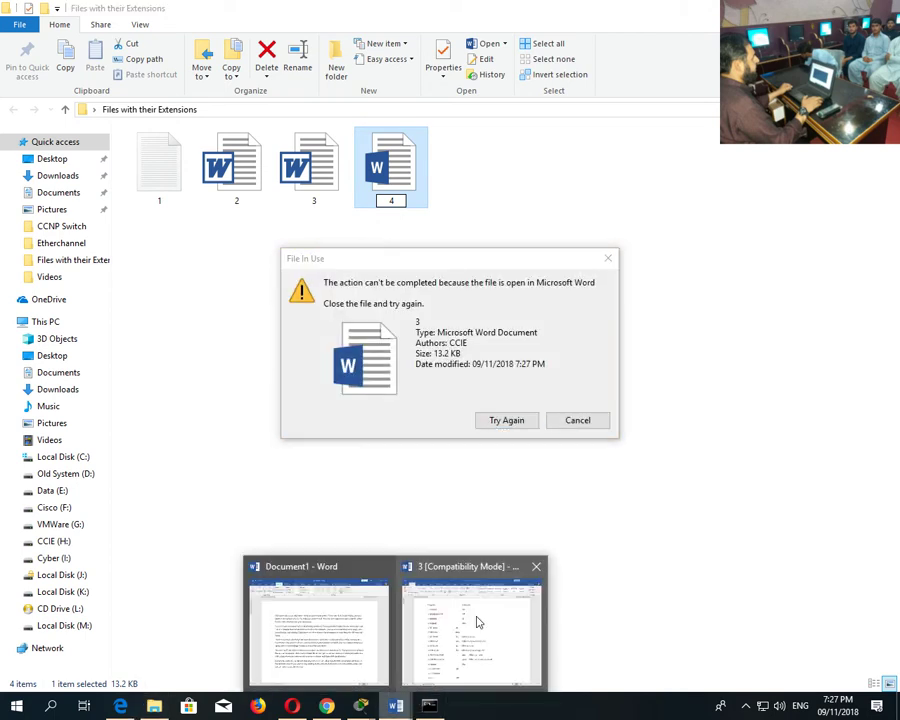
{"action": "left_click", "coordinate": [534, 566]}
{"action": "left_click", "coordinate": [503, 424]}
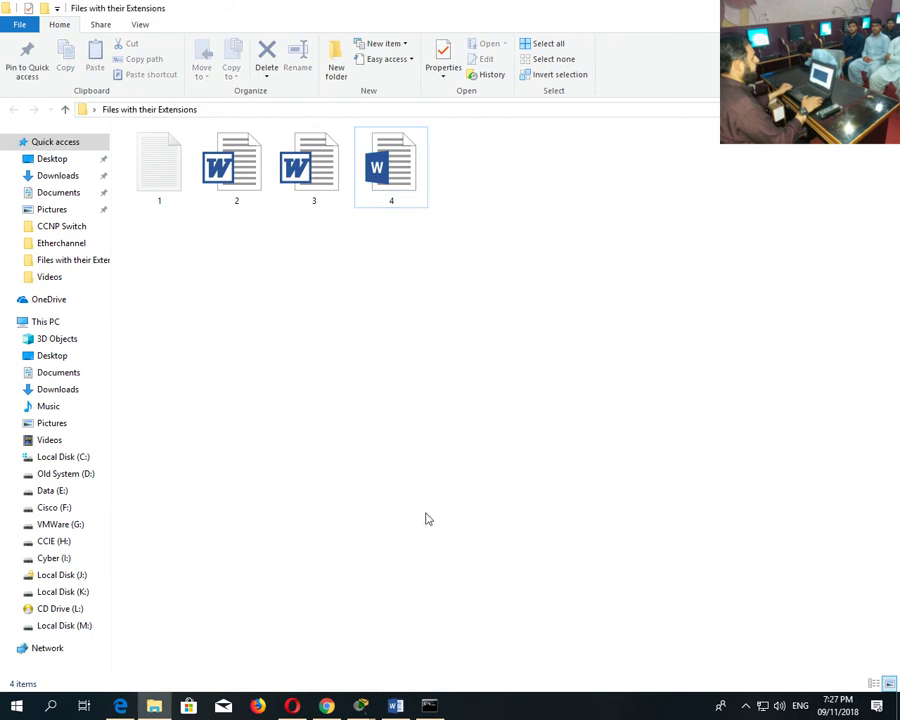
Launch Excel with the Run command "excel" and create a blank workbook.
{"action": "key", "text": "super"}
{"action": "key", "text": "super+r"}
{"action": "type", "text": "excel"}
{"action": "key", "text": "Return"}
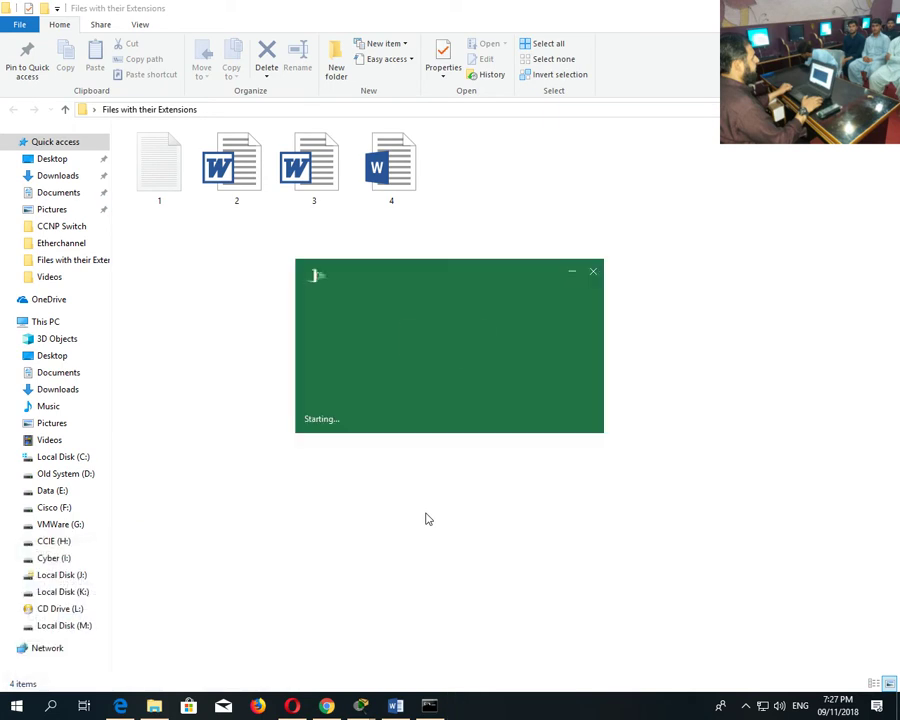
{"action": "left_click", "coordinate": [317, 158]}
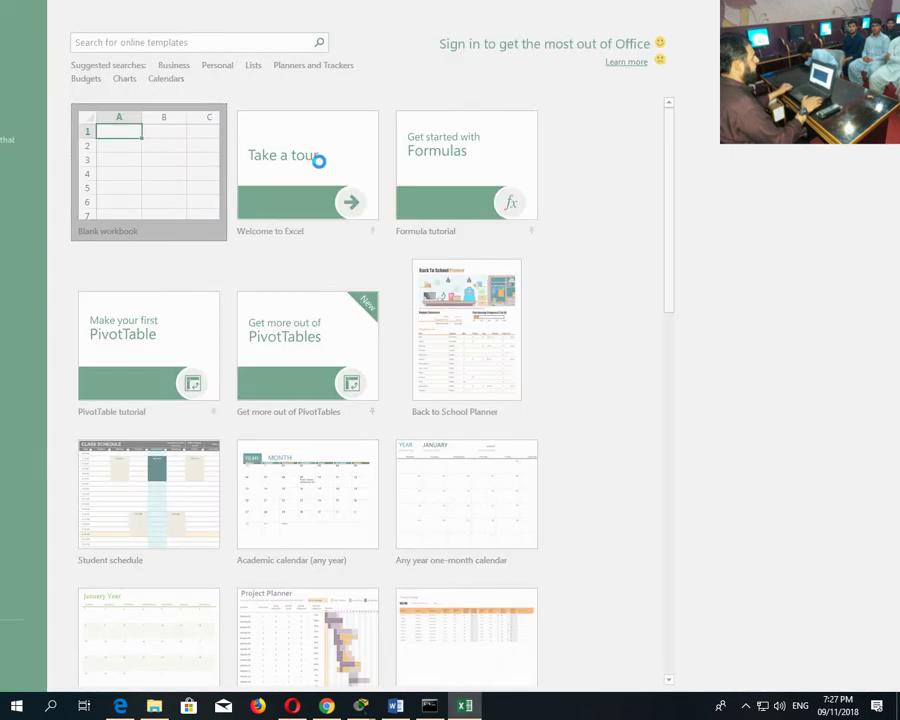
Enter 1 and 2 in cells A1 and A2 and fill the series down to 15 in A15.
{"action": "type", "text": "1"}
{"action": "key", "text": "Return"}
{"action": "type", "text": "2"}
{"action": "key", "text": "Return"}
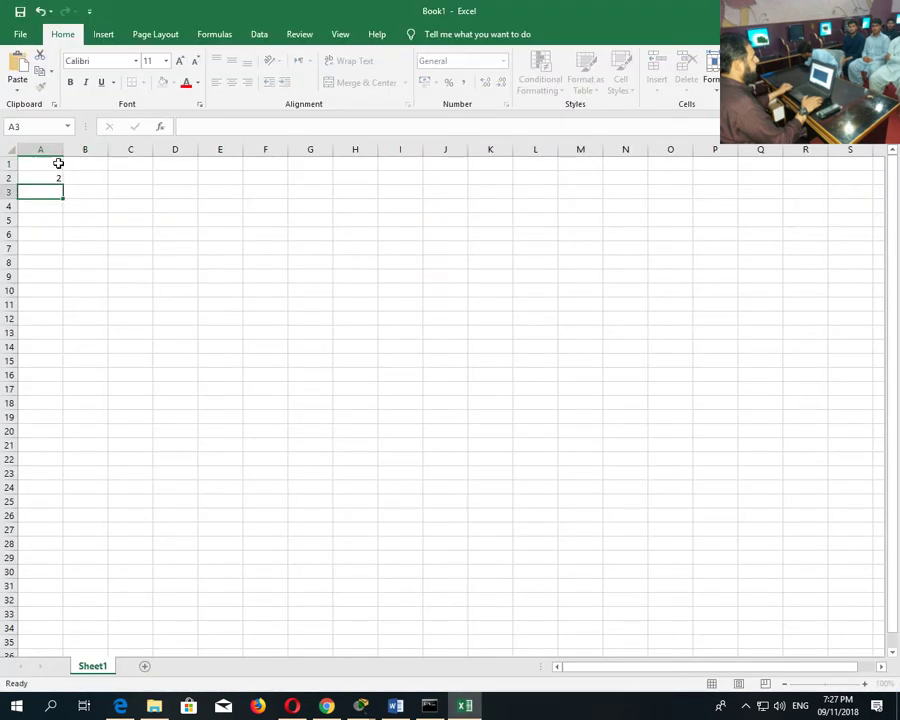
{"action": "left_click_drag", "start_coordinate": [57, 163], "coordinate": [94, 376]}
{"action": "left_click", "coordinate": [128, 372]}
Save the workbook as an Excel 97-2003 Workbook named "5" in the Documents folder.
{"action": "key", "text": "ctrl+s"}
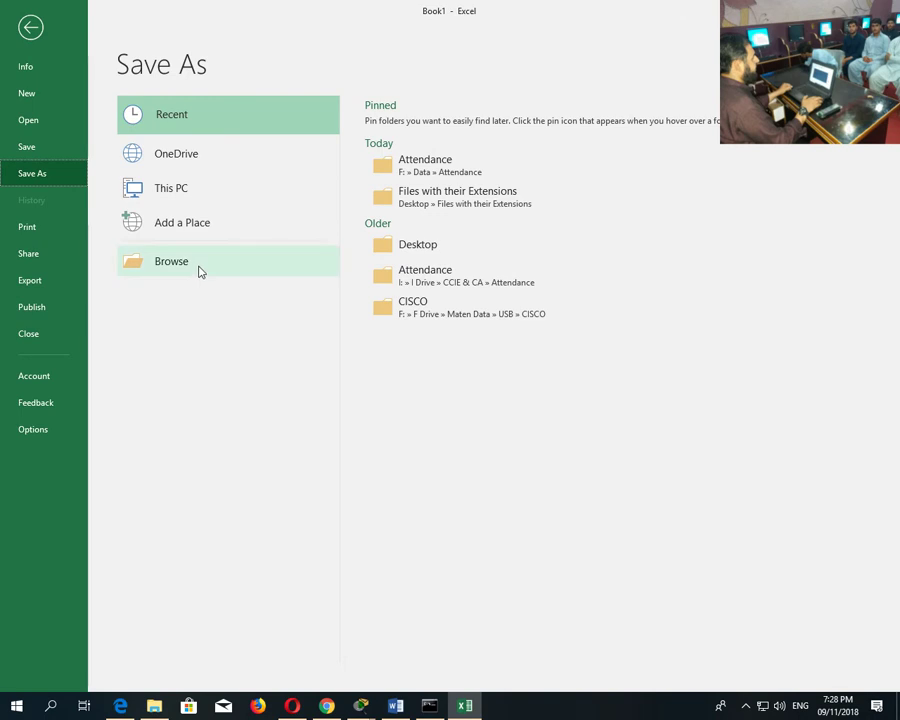
{"action": "left_click", "coordinate": [199, 266]}
{"action": "left_click", "coordinate": [193, 281]}
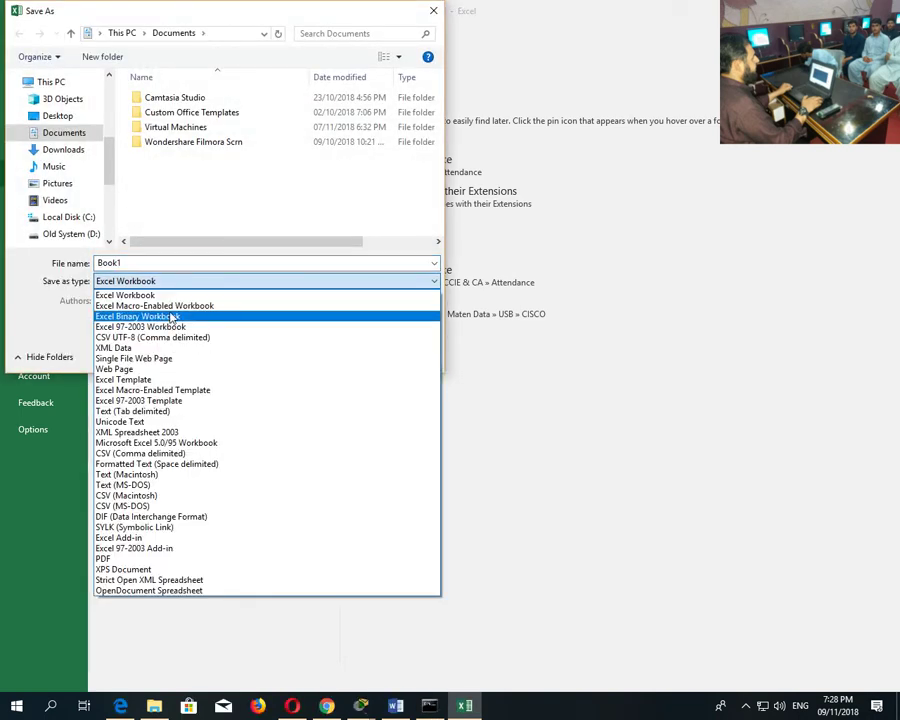
{"action": "left_click", "coordinate": [176, 322]}
{"action": "double_click", "coordinate": [160, 263]}
{"action": "type", "text": "5"}
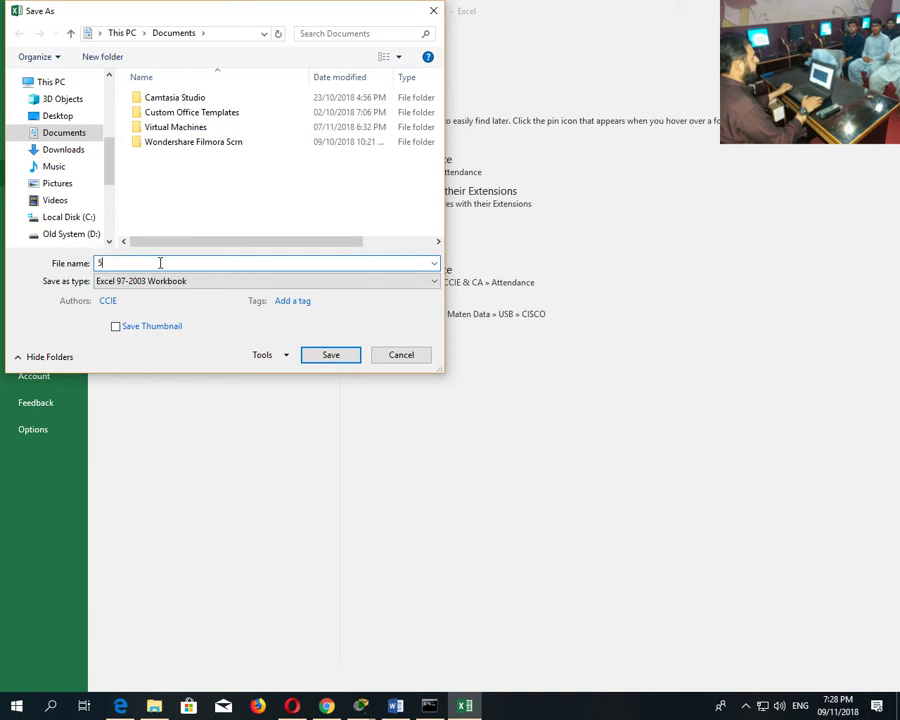
{"action": "key", "text": "Return"}
Save the workbook also as an Excel Workbook named "6" in the Desktop folder "Files with their Extensions".
{"action": "key", "text": "F12"}
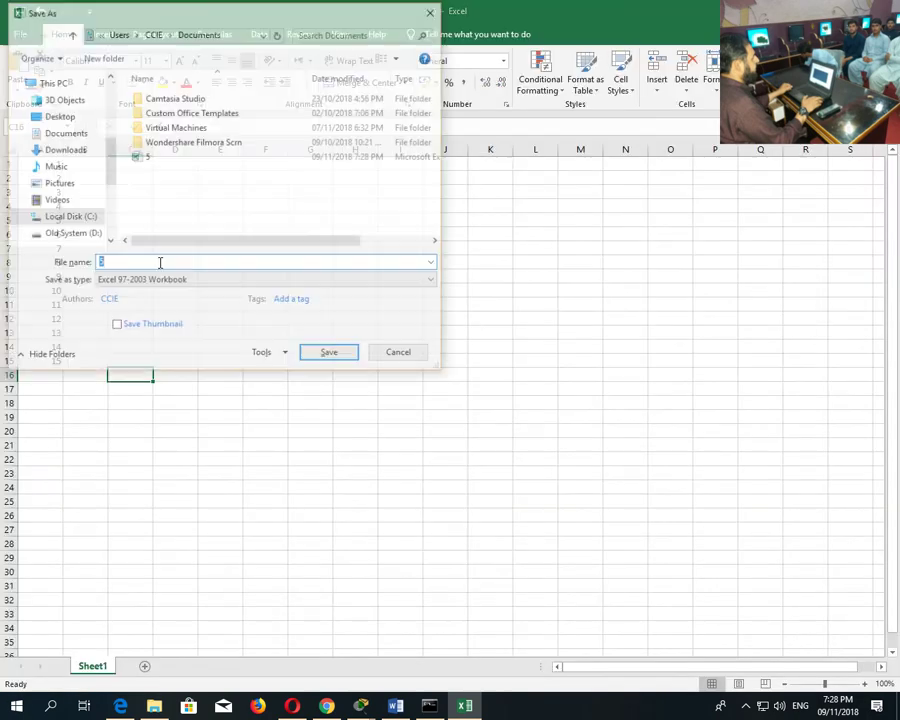
{"action": "type", "text": "6"}
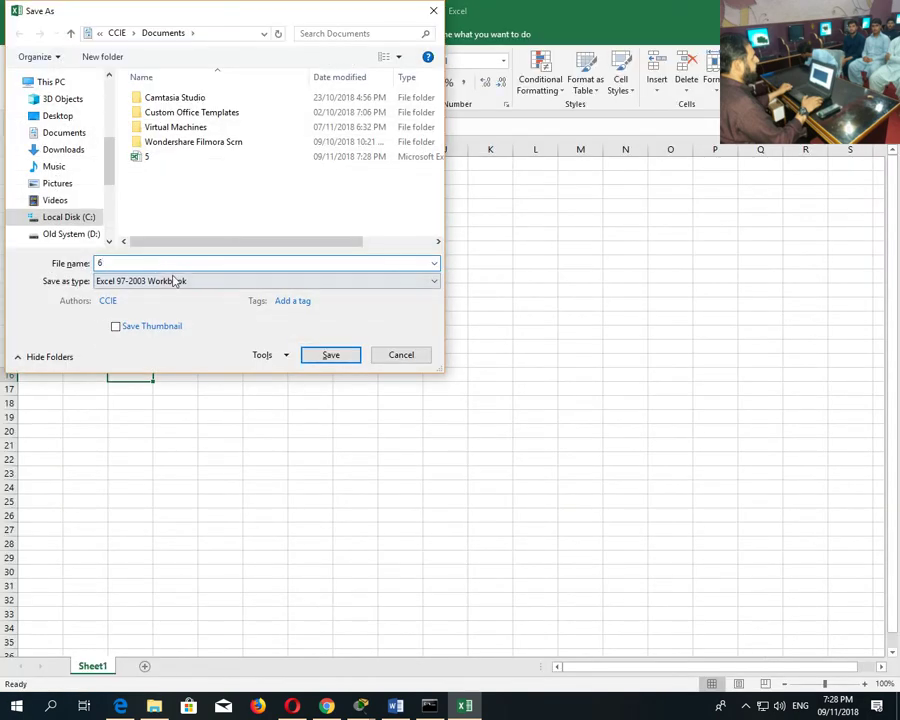
{"action": "left_click", "coordinate": [174, 281]}
{"action": "left_click", "coordinate": [160, 296]}
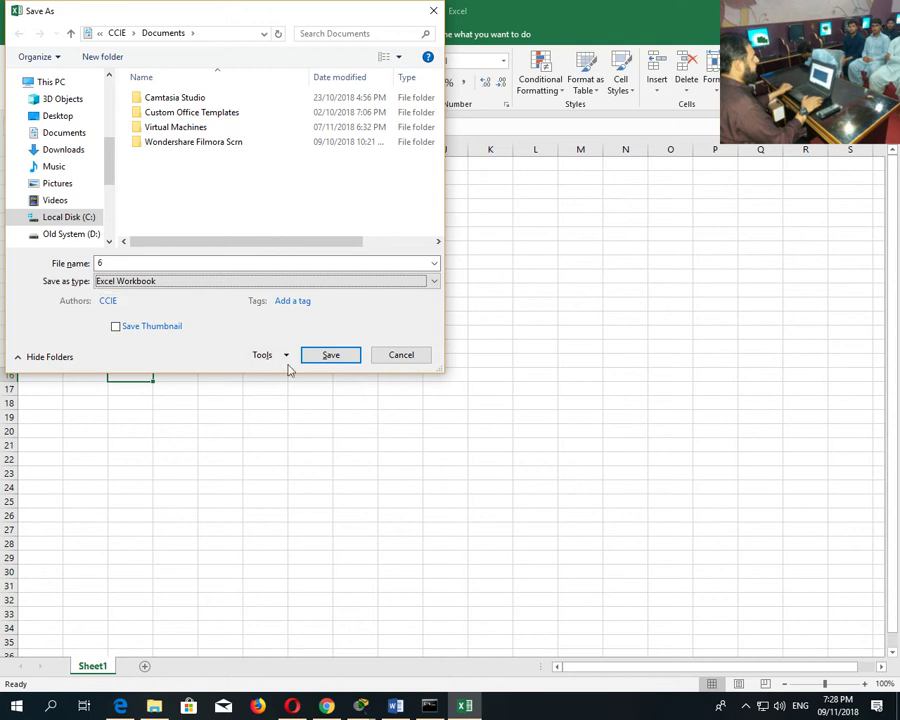
{"action": "left_click", "coordinate": [57, 116]}
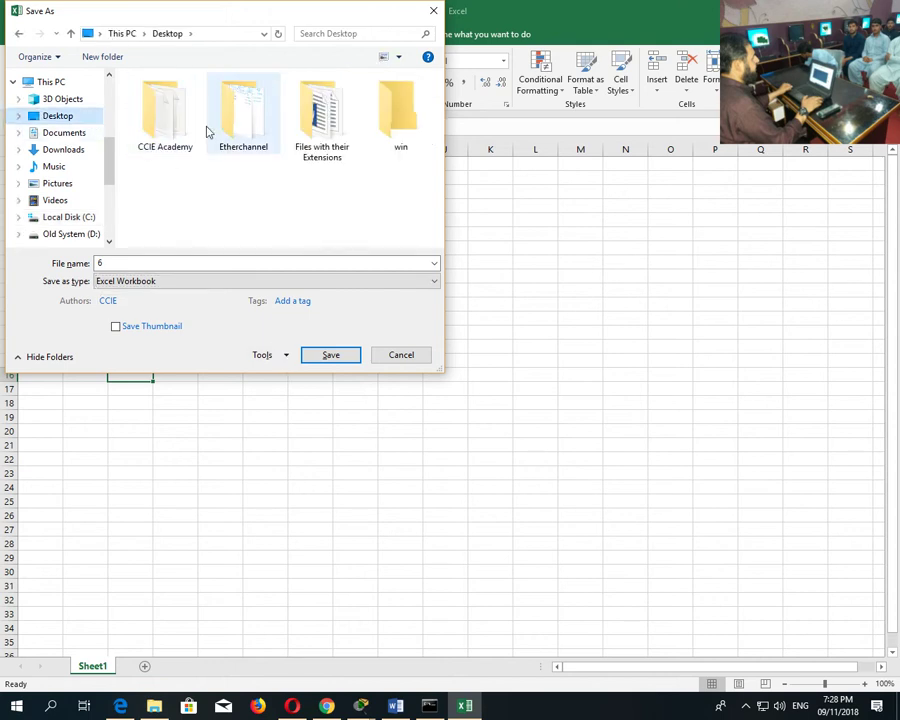
{"action": "double_click", "coordinate": [312, 122]}
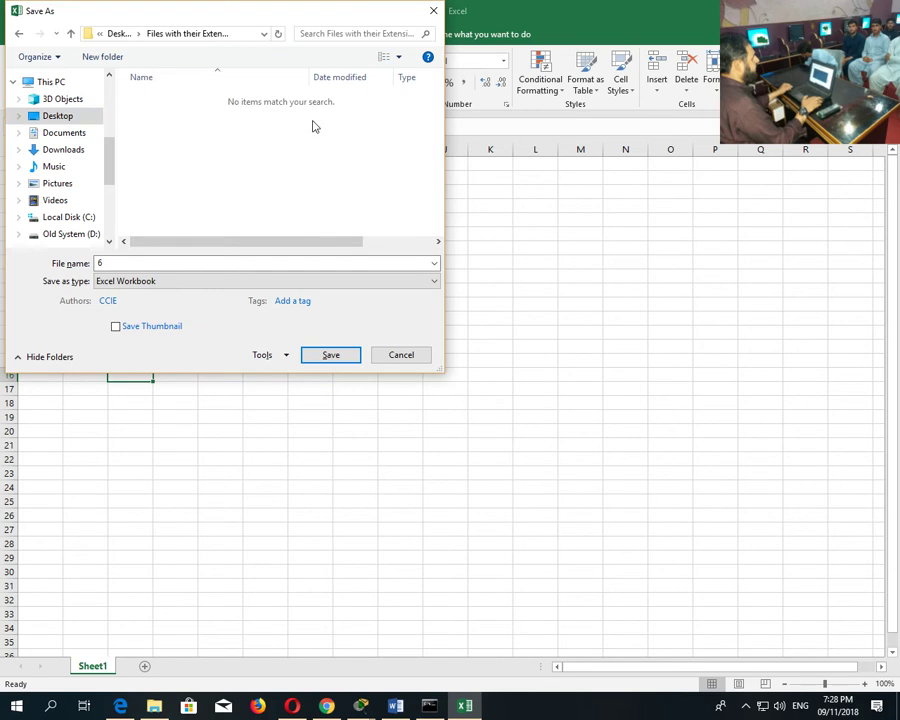
{"action": "left_click", "coordinate": [331, 356]}
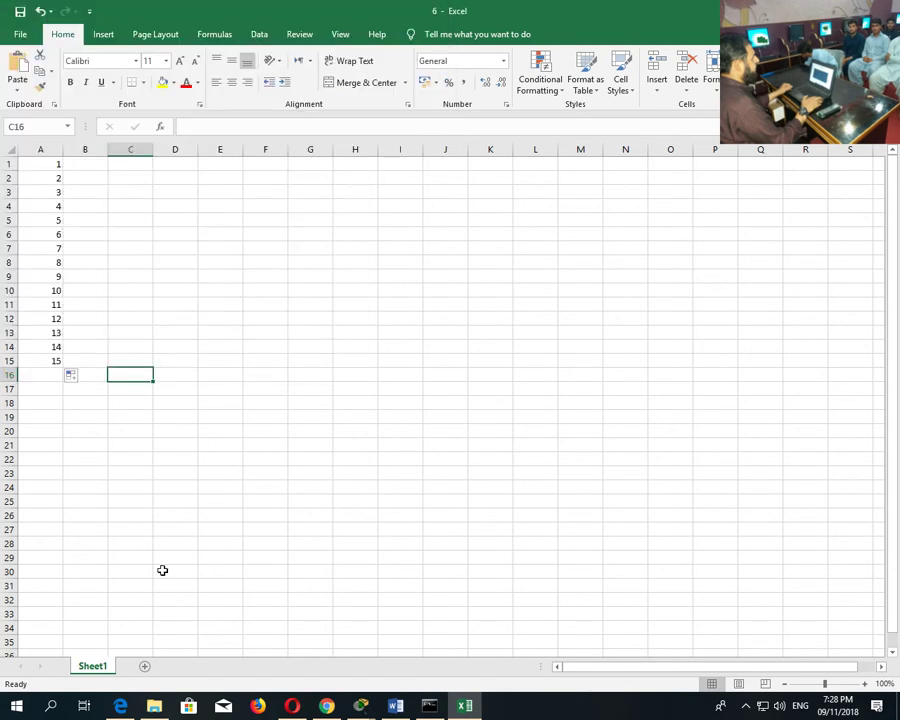
Save the workbook as an Excel 97-2003 Workbook named "5" in "Files with their Extensions" and close Excel.
{"action": "left_click", "coordinate": [154, 706]}
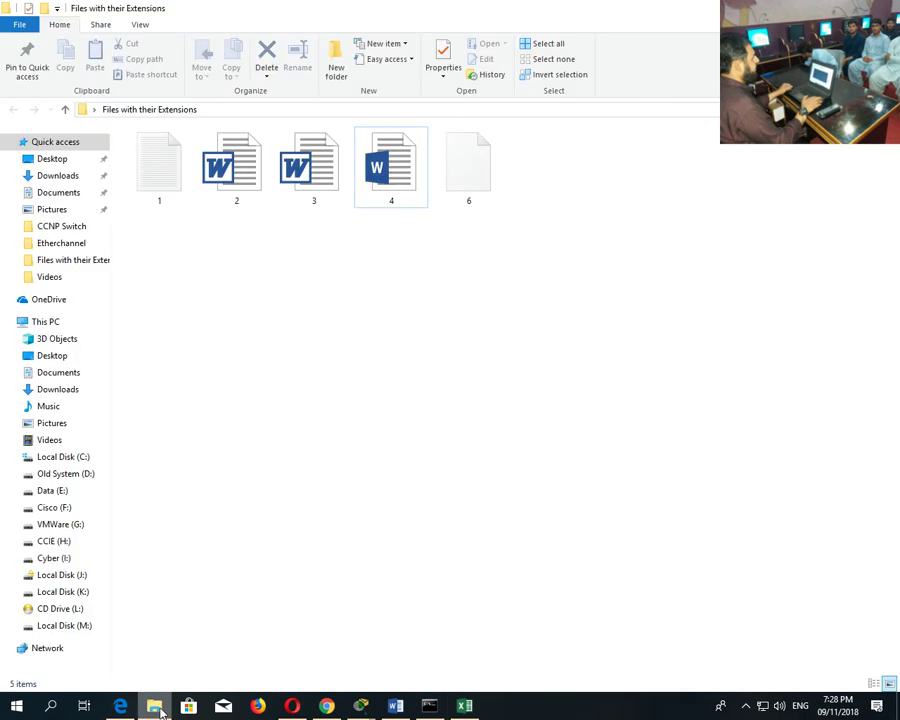
{"action": "left_click", "coordinate": [157, 707]}
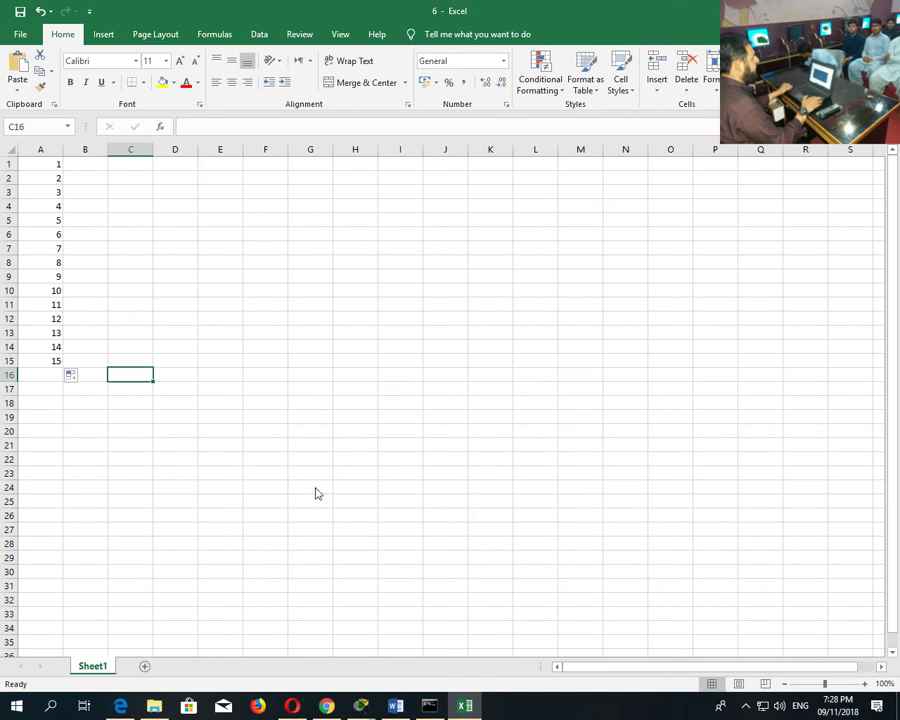
{"action": "key", "text": "F12"}
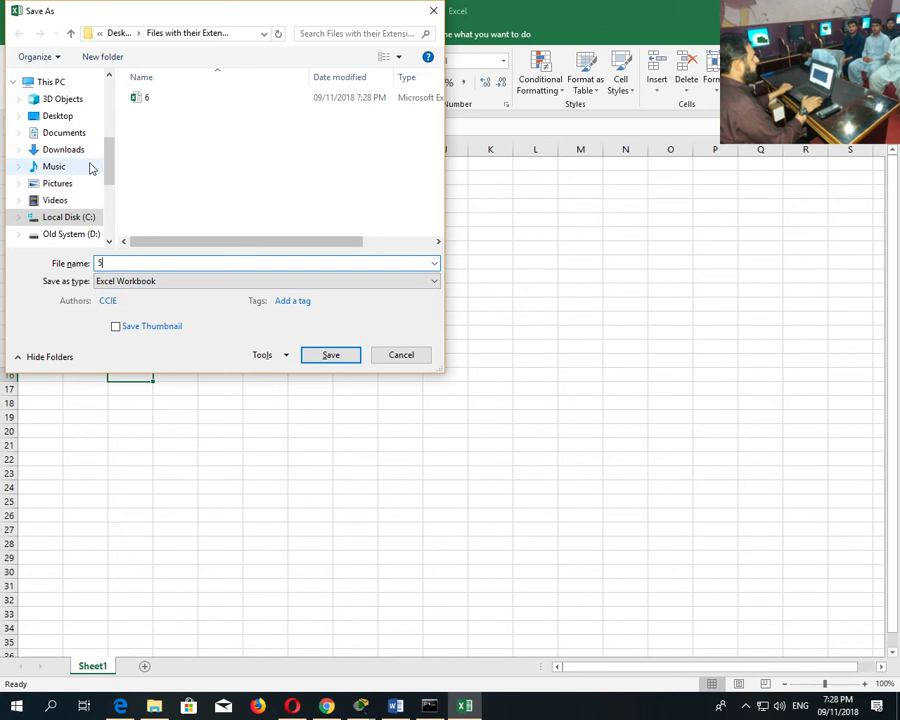
{"action": "left_click", "coordinate": [131, 282]}
{"action": "left_click", "coordinate": [128, 326]}
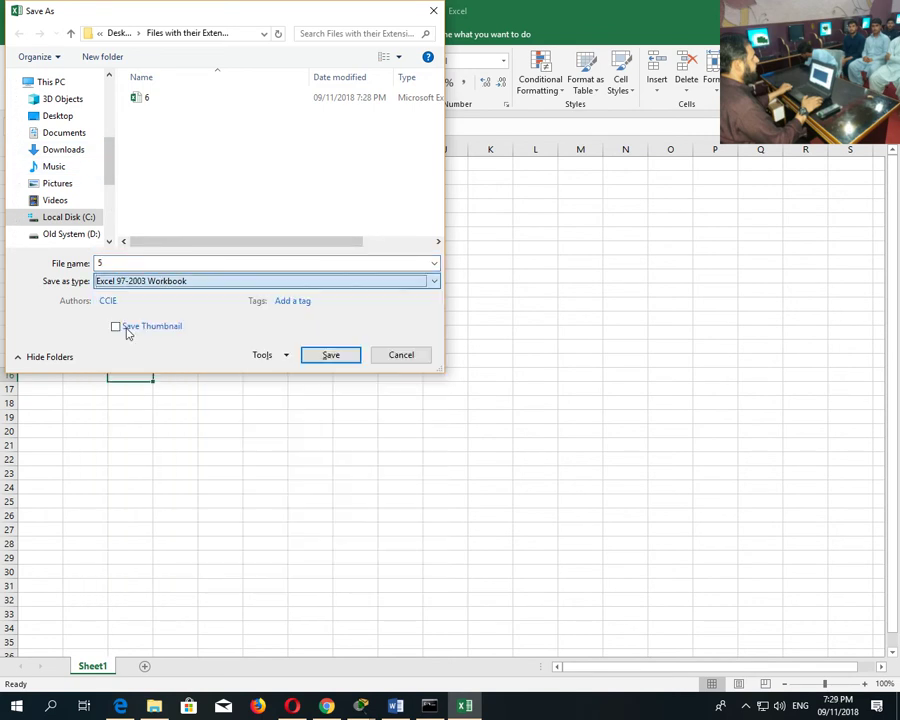
{"action": "left_click", "coordinate": [327, 357]}
{"action": "key", "text": "alt+F4"}
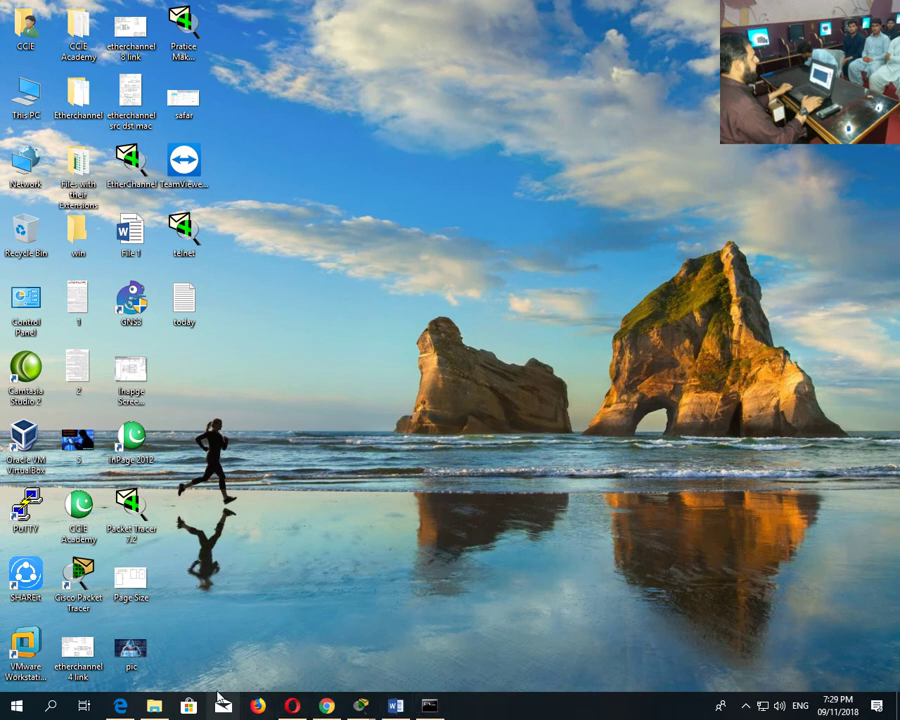
Switch to the "Files with their Extensions" folder in File Explorer and check the file type of file 1 in its properties.
{"action": "left_click", "coordinate": [146, 706]}
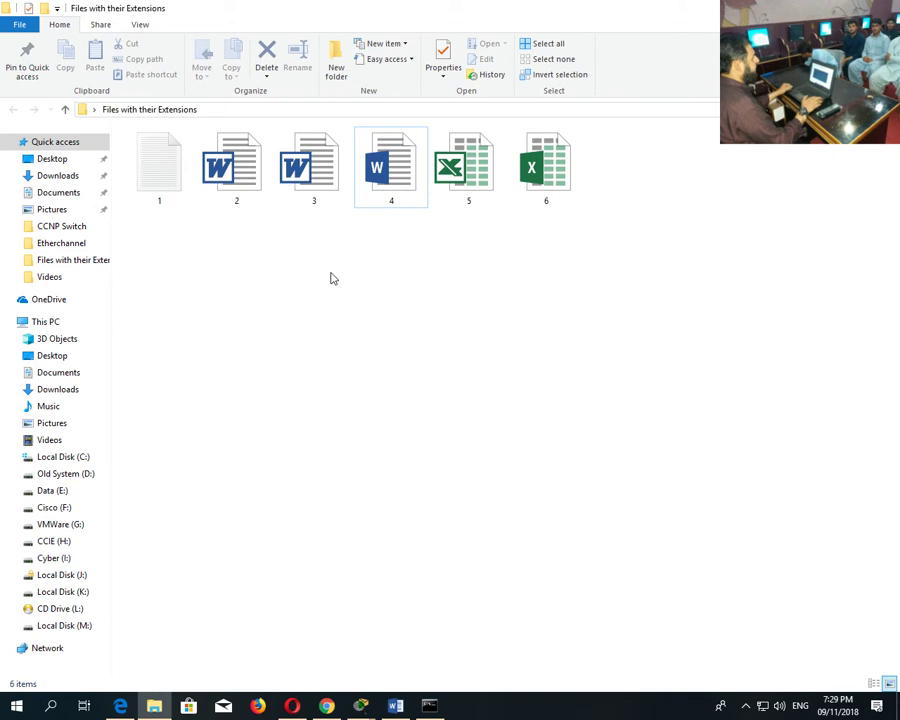
{"action": "left_click", "coordinate": [476, 183]}
{"action": "right_click", "coordinate": [476, 183]}
{"action": "left_click", "coordinate": [399, 343]}
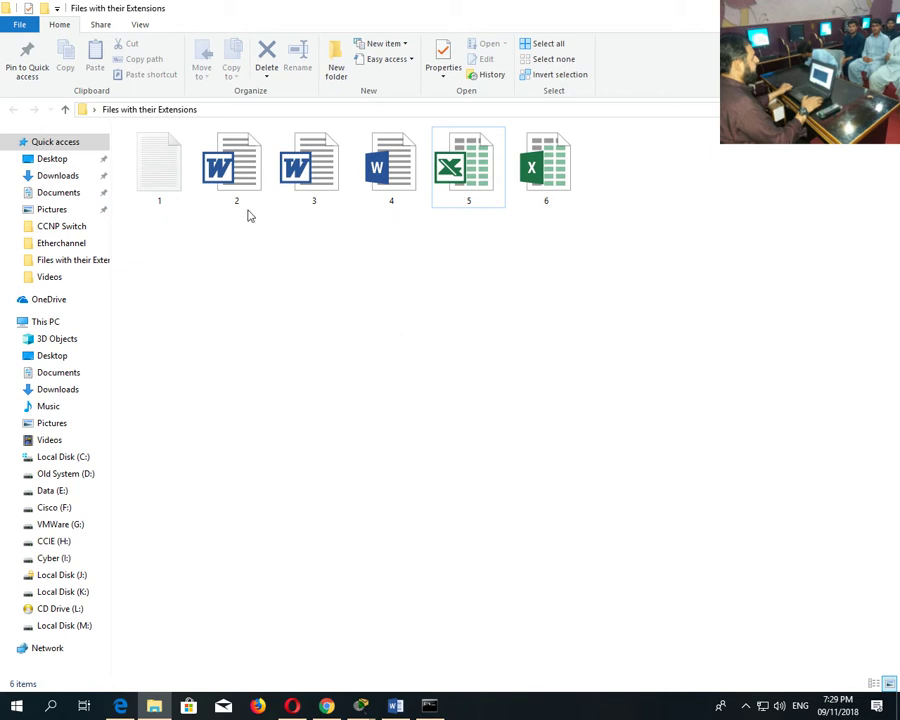
{"action": "left_click", "coordinate": [448, 322]}
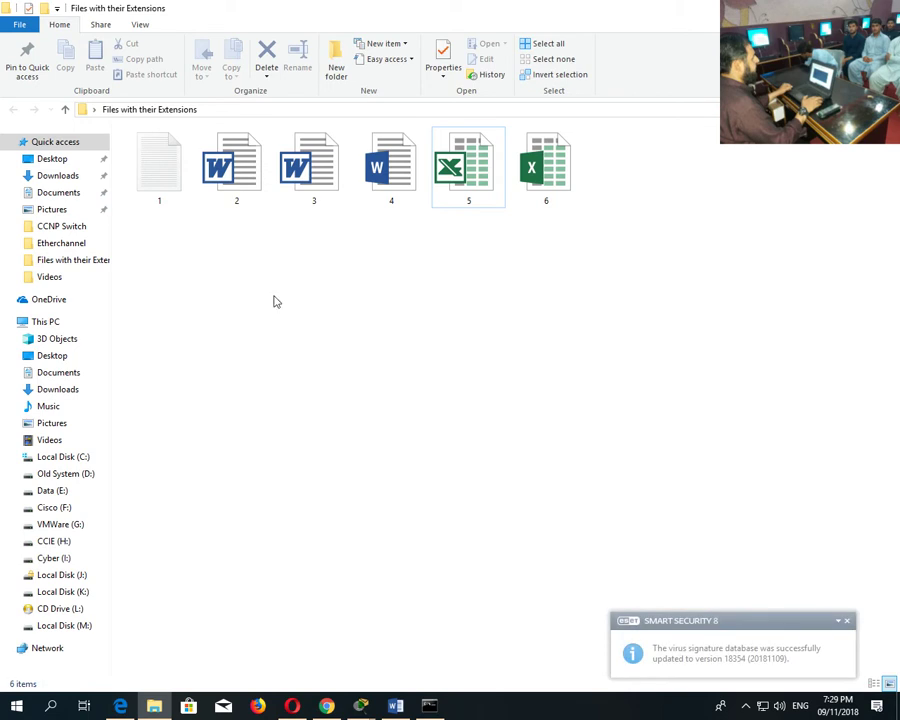
{"action": "right_click", "coordinate": [162, 182]}
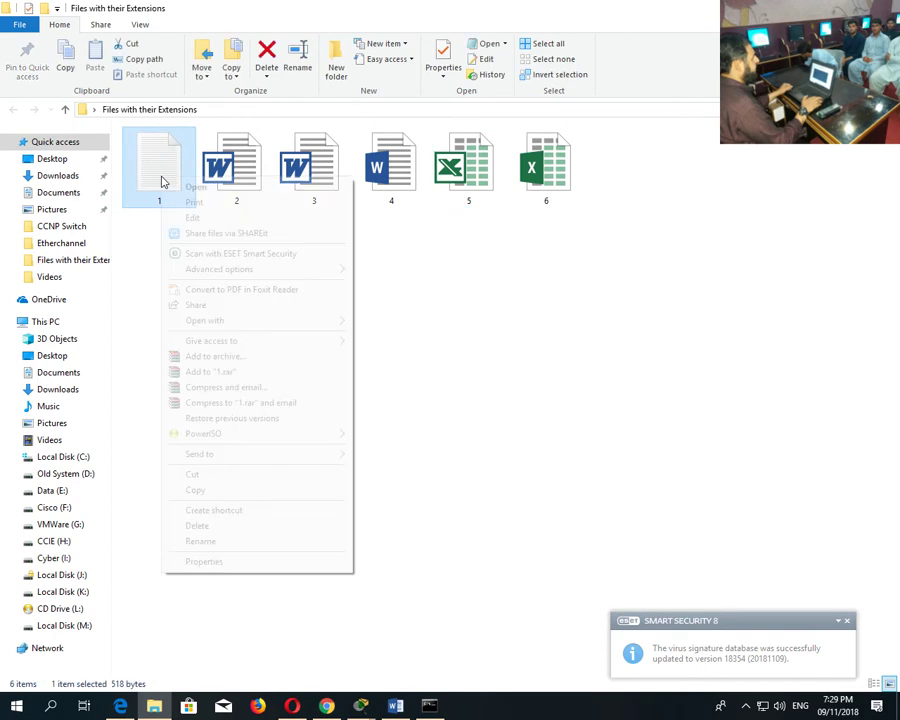
{"action": "left_click", "coordinate": [217, 561]}
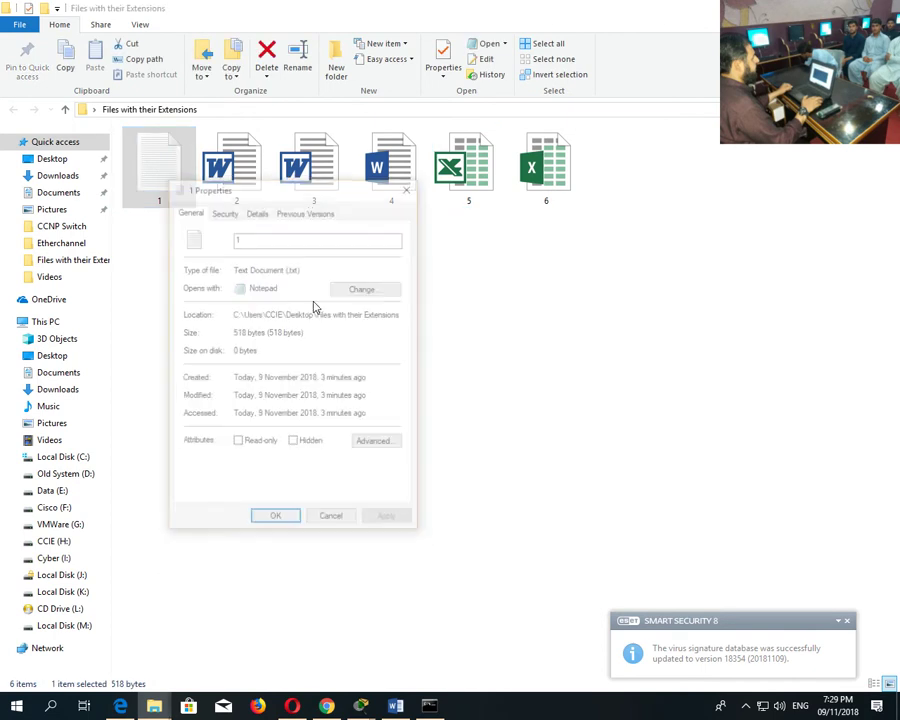
{"action": "left_click_drag", "start_coordinate": [288, 269], "coordinate": [298, 270]}
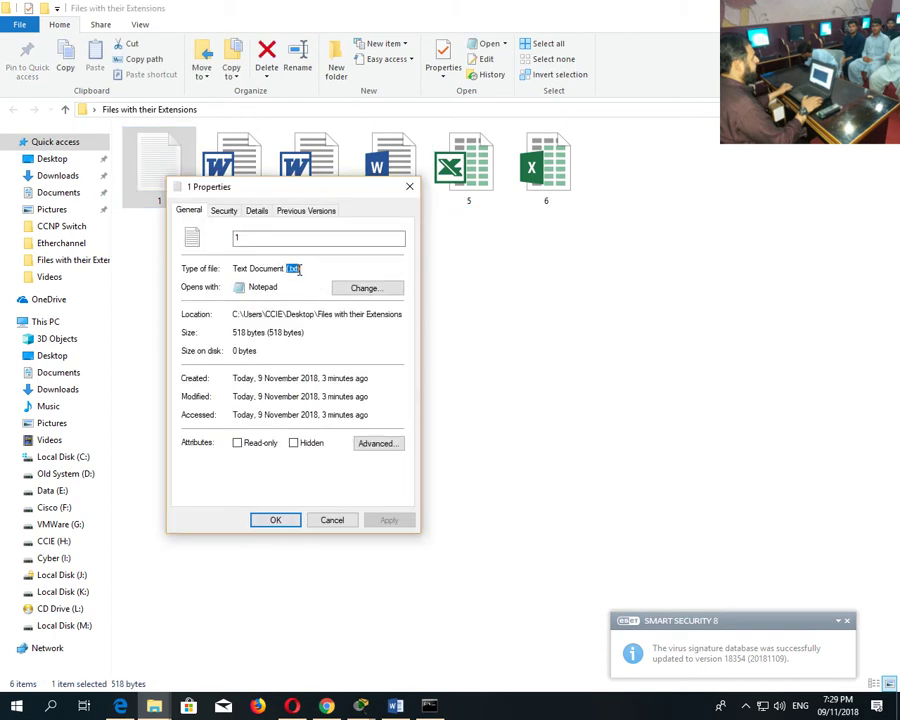
{"action": "left_click", "coordinate": [332, 520]}
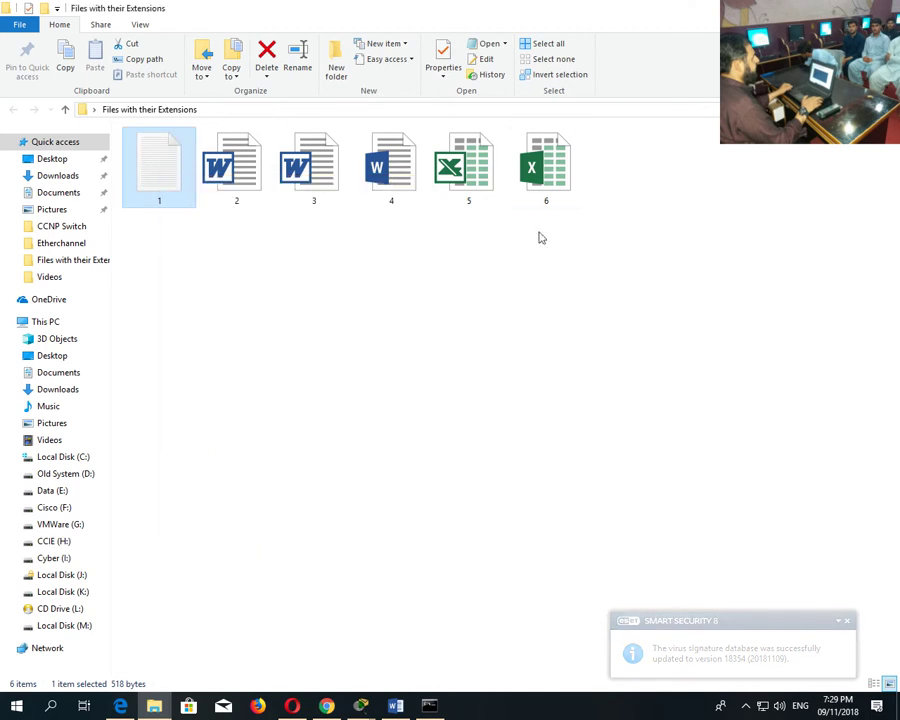
Check the file type and extension of file 6 in its properties, leaving them unchanged.
{"action": "right_click", "coordinate": [546, 176]}
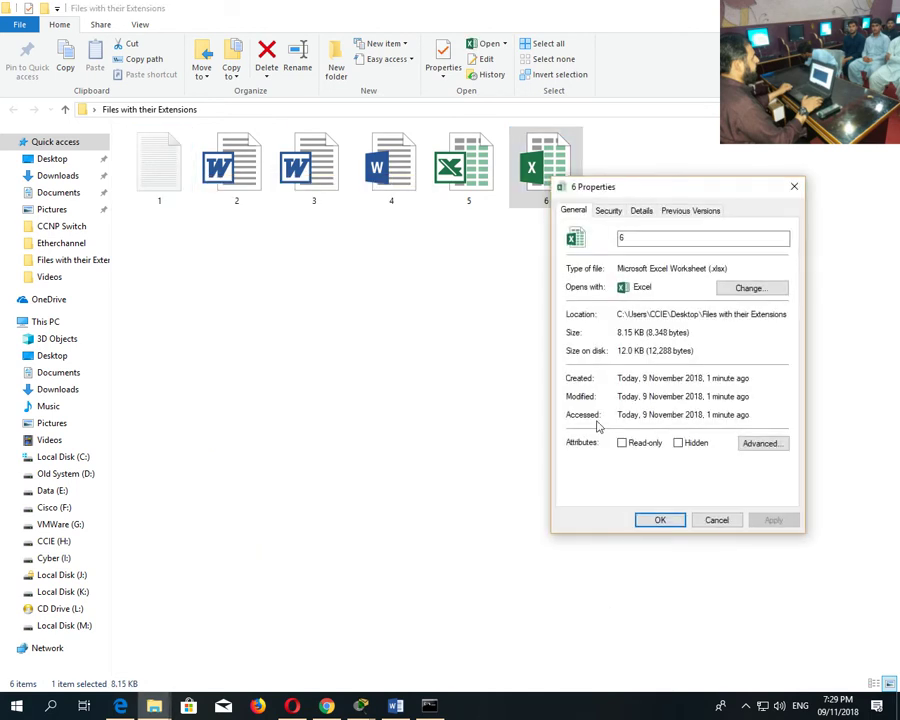
{"action": "double_click", "coordinate": [722, 269]}
{"action": "left_click", "coordinate": [728, 523]}
{"action": "left_click", "coordinate": [498, 399]}
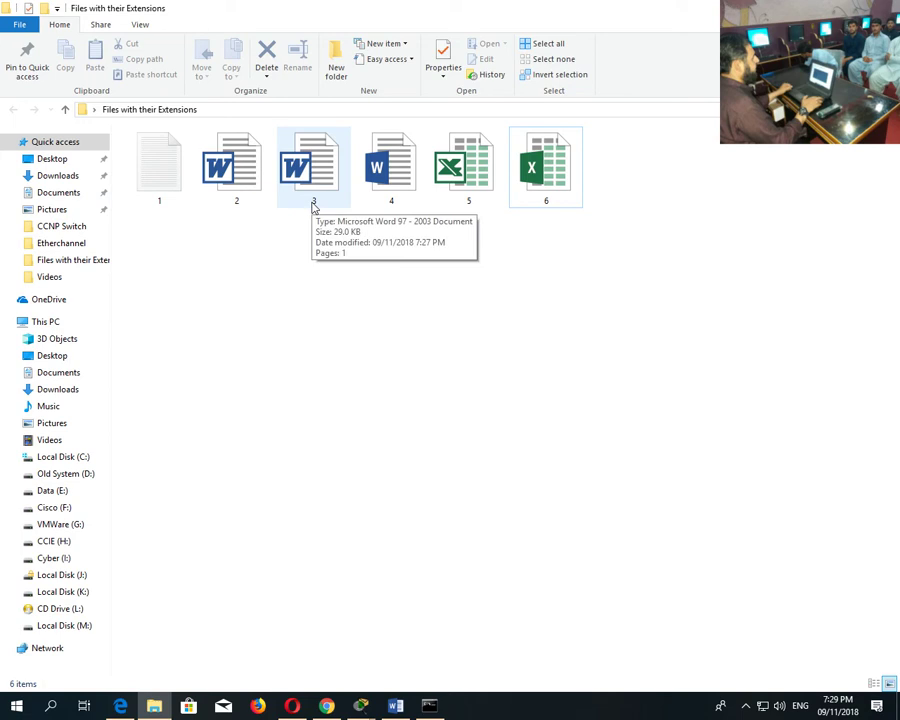
Turn off "Hide extensions for known file types" in the Folder Options and apply the change.
{"action": "left_click", "coordinate": [141, 25]}
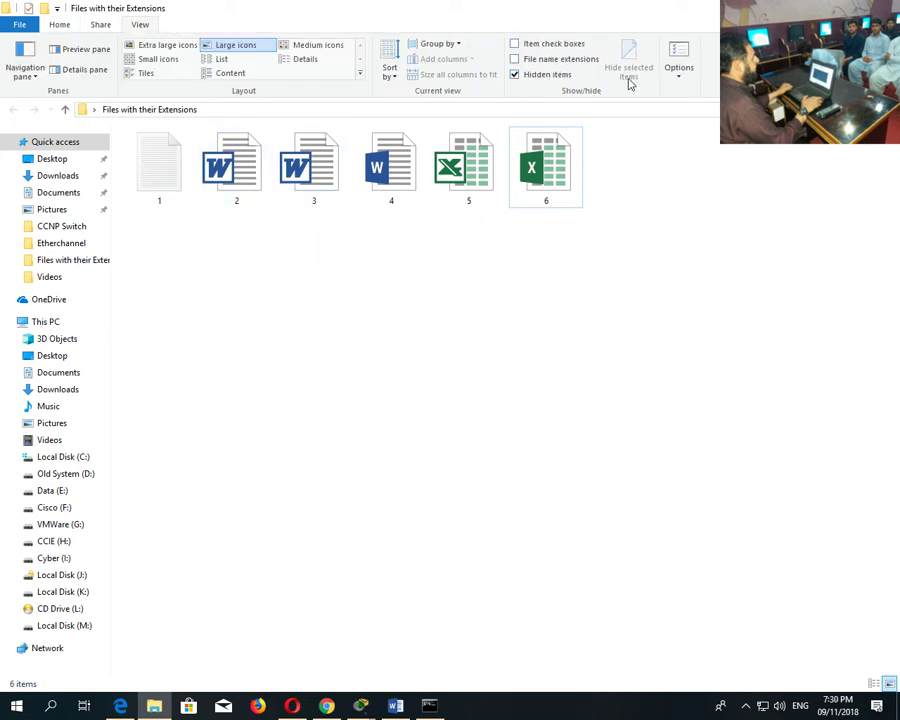
{"action": "left_click", "coordinate": [679, 72]}
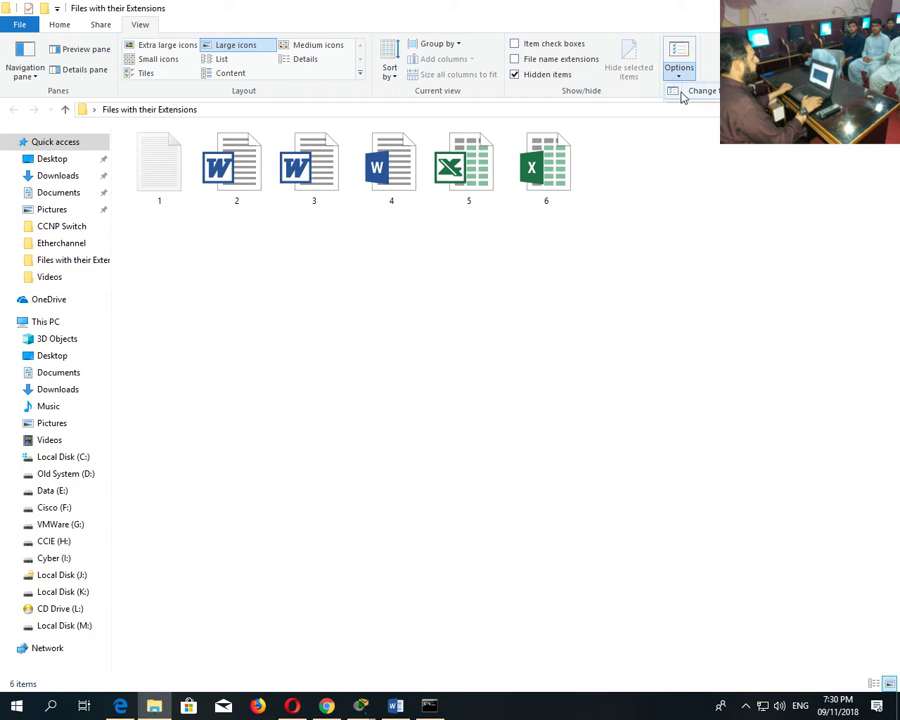
{"action": "left_click", "coordinate": [683, 92]}
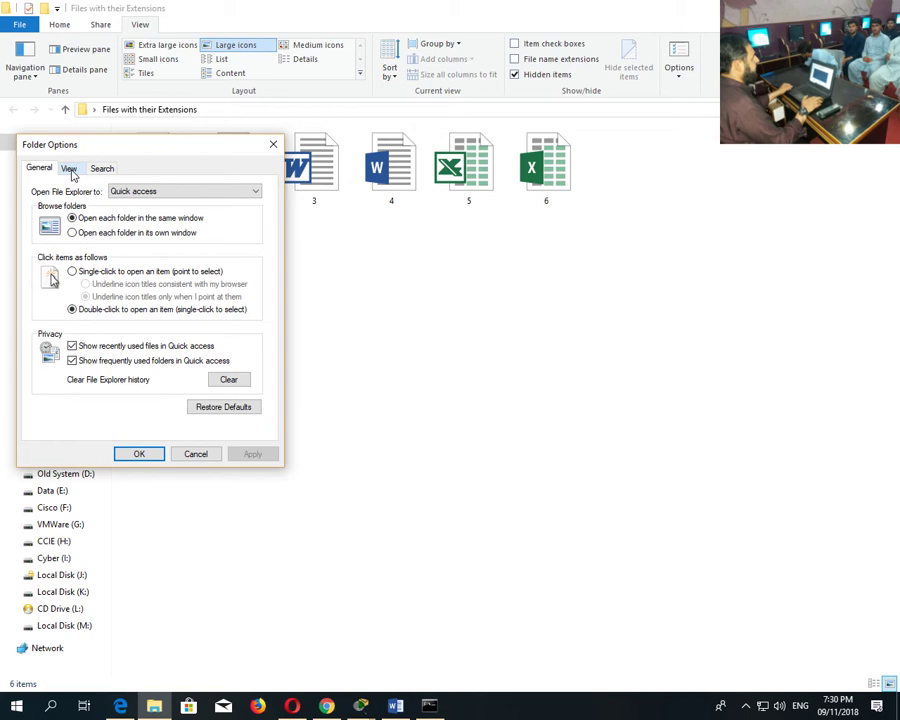
{"action": "left_click", "coordinate": [98, 169]}
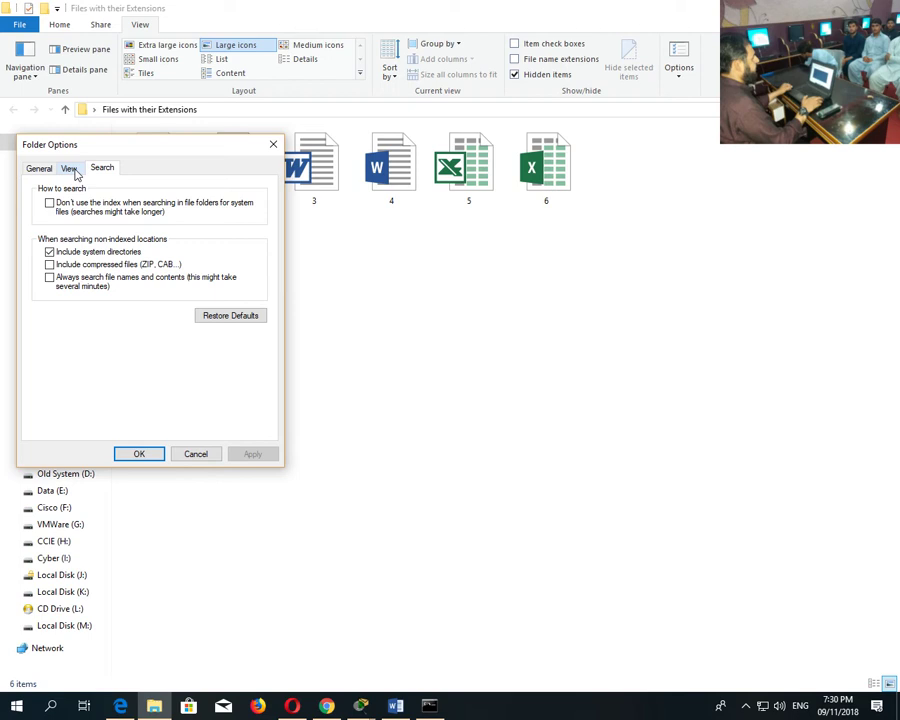
{"action": "left_click", "coordinate": [69, 169]}
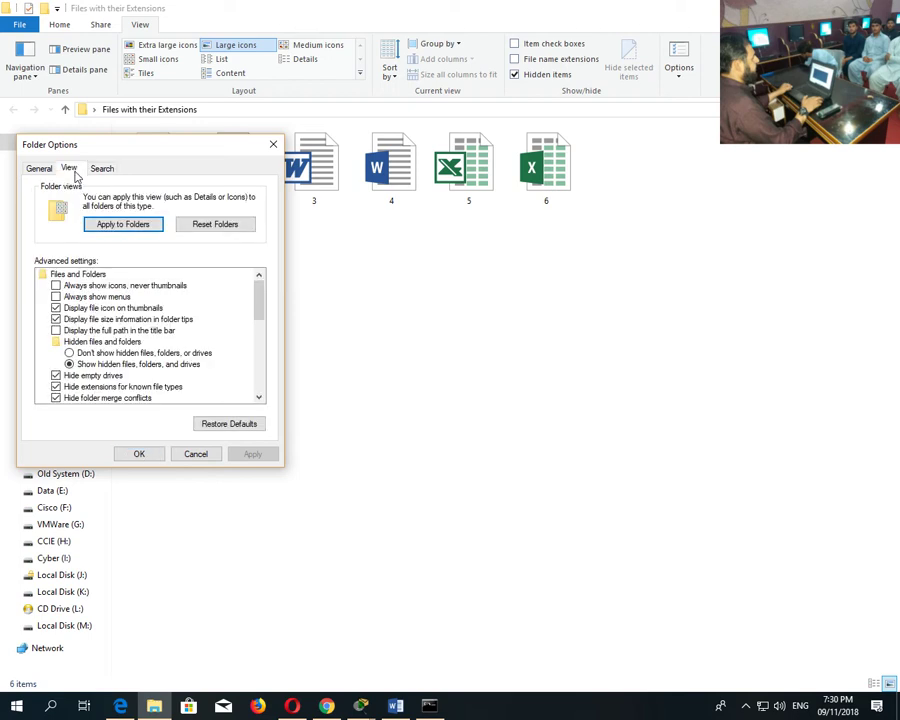
{"action": "left_click", "coordinate": [66, 390]}
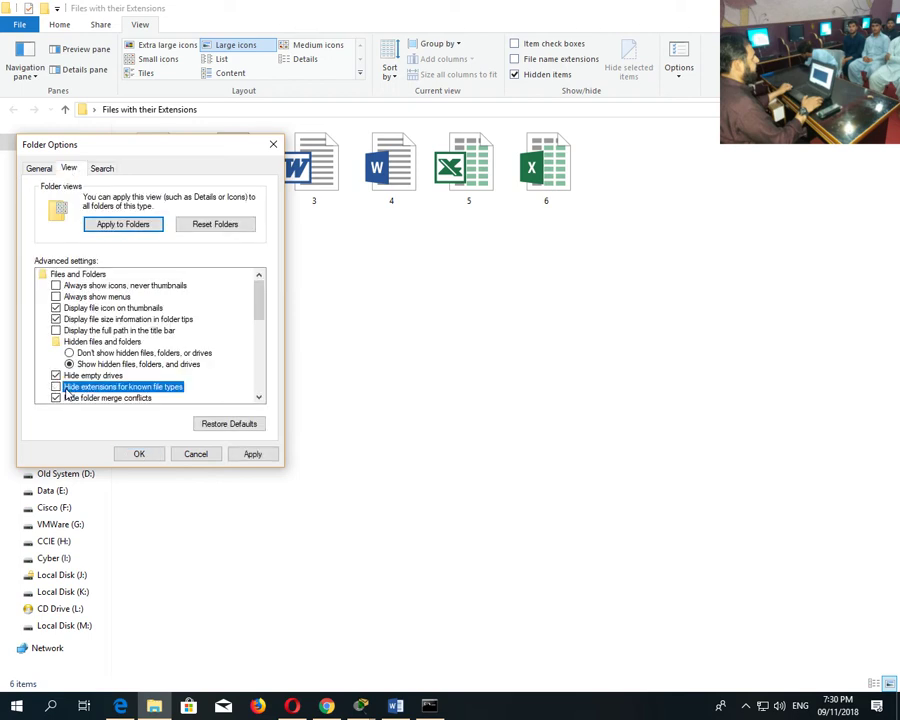
{"action": "left_click", "coordinate": [250, 454]}
{"action": "left_click", "coordinate": [139, 454]}
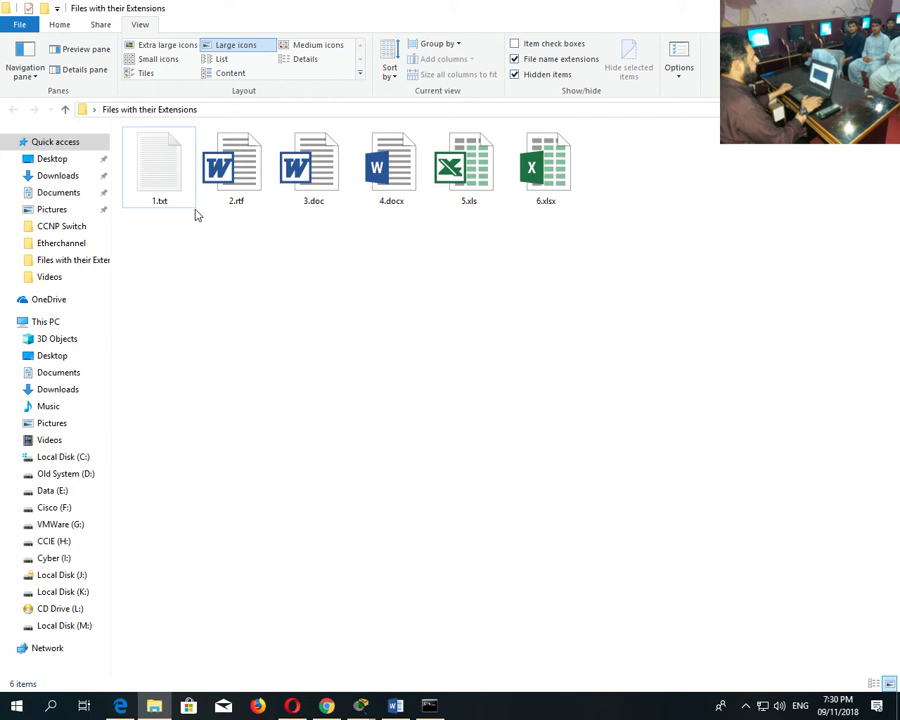
Check the file type and extension of 2.rtf in its properties.
{"action": "mouse_move", "coordinate": [240, 189]}
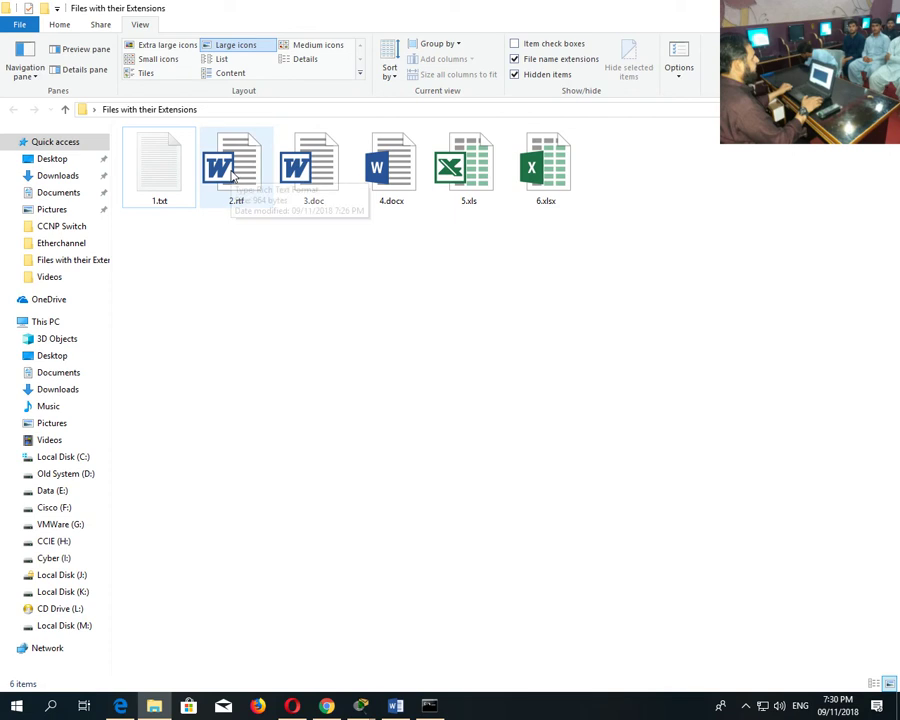
{"action": "left_click", "coordinate": [233, 175]}
{"action": "right_click", "coordinate": [233, 175]}
{"action": "left_click", "coordinate": [300, 571]}
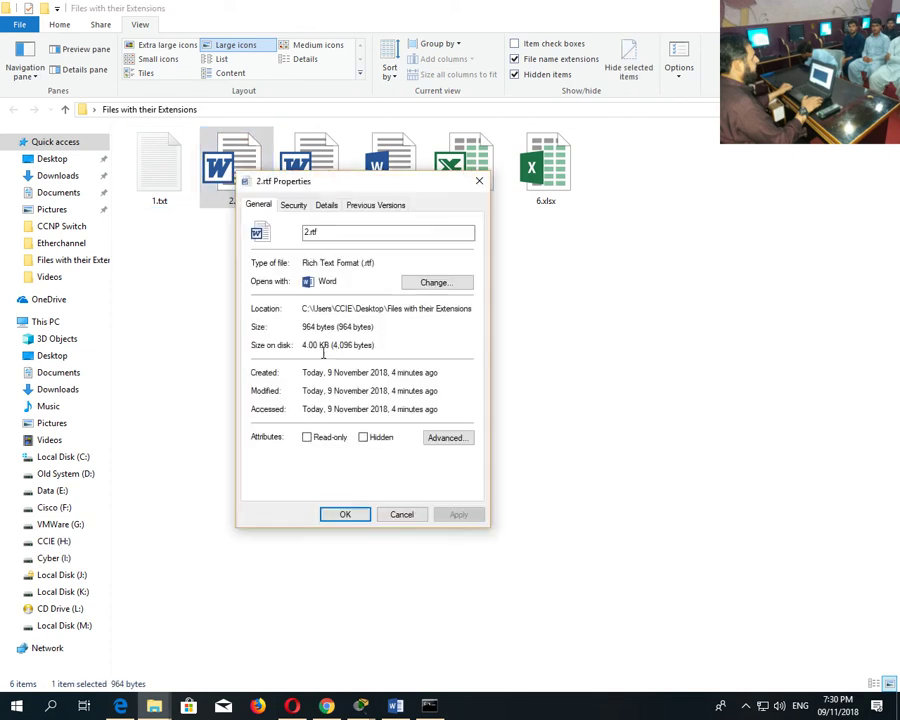
{"action": "left_click_drag", "start_coordinate": [358, 264], "coordinate": [377, 262]}
{"action": "left_click", "coordinate": [392, 517]}
Rename 1.txt as 1, removing its extension, and accept the extension change.
{"action": "left_click", "coordinate": [166, 191]}
{"action": "right_click", "coordinate": [166, 191]}
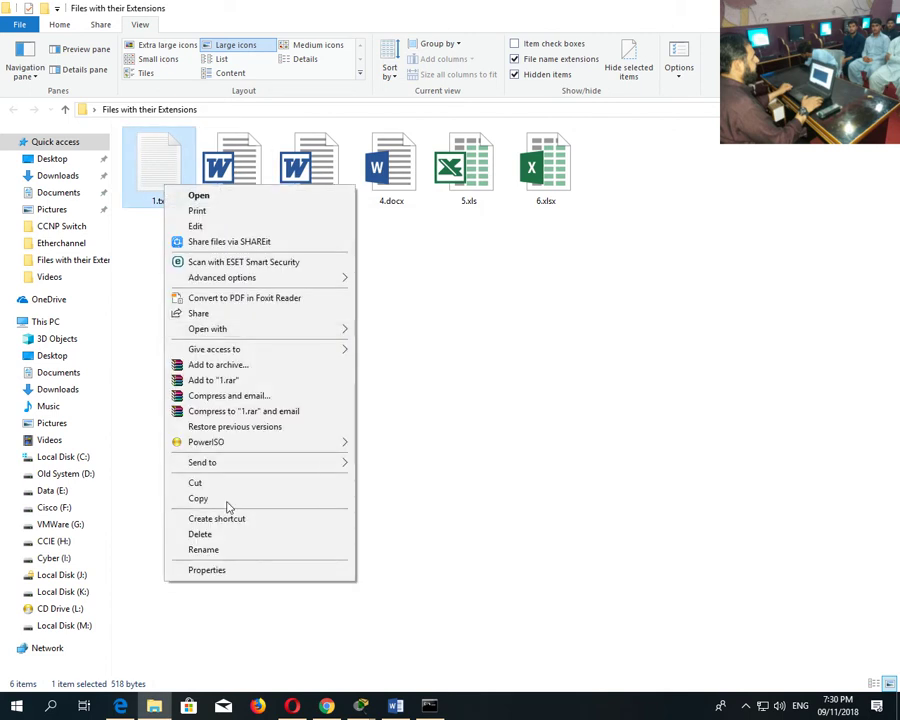
{"action": "left_click", "coordinate": [224, 543]}
{"action": "left_click", "coordinate": [175, 199]}
{"action": "key", "text": "BackSpace"}
{"action": "key", "text": "BackSpace"}
{"action": "key", "text": "BackSpace"}
{"action": "key", "text": "BackSpace"}
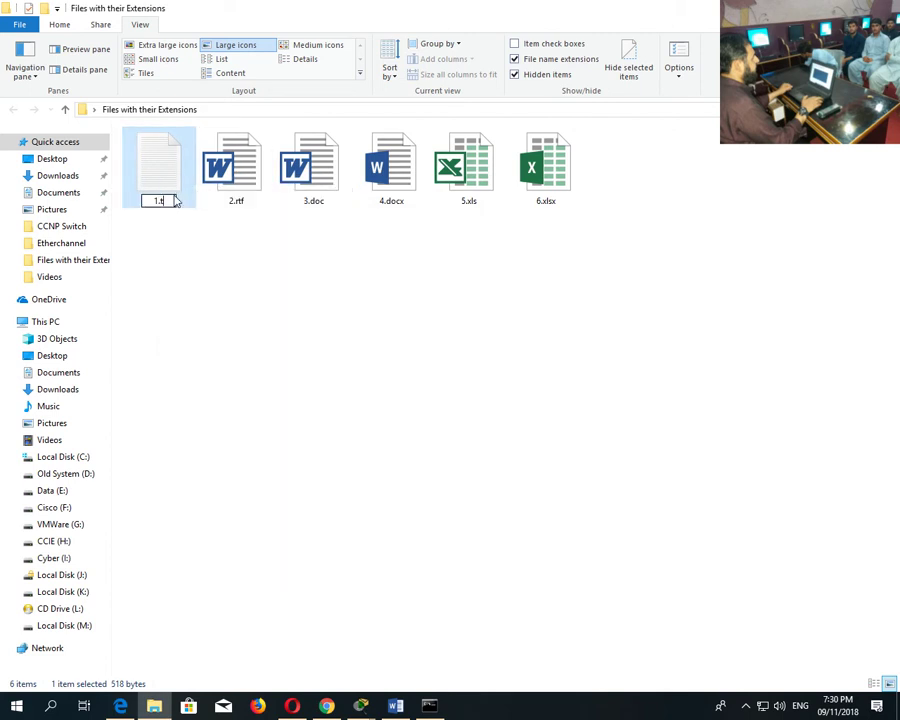
{"action": "key", "text": "Return"}
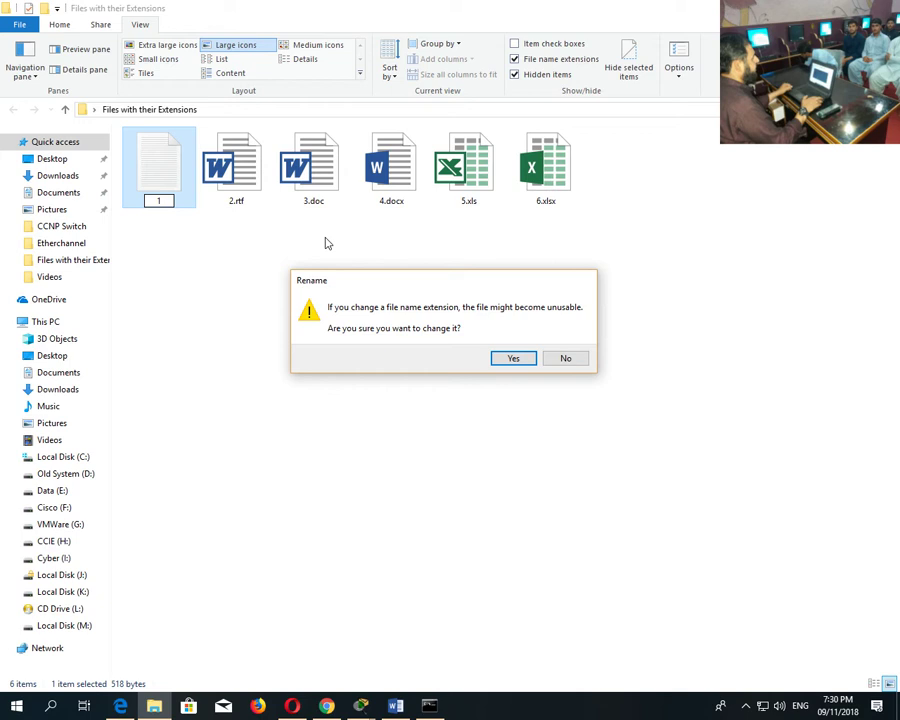
{"action": "left_click", "coordinate": [499, 360]}
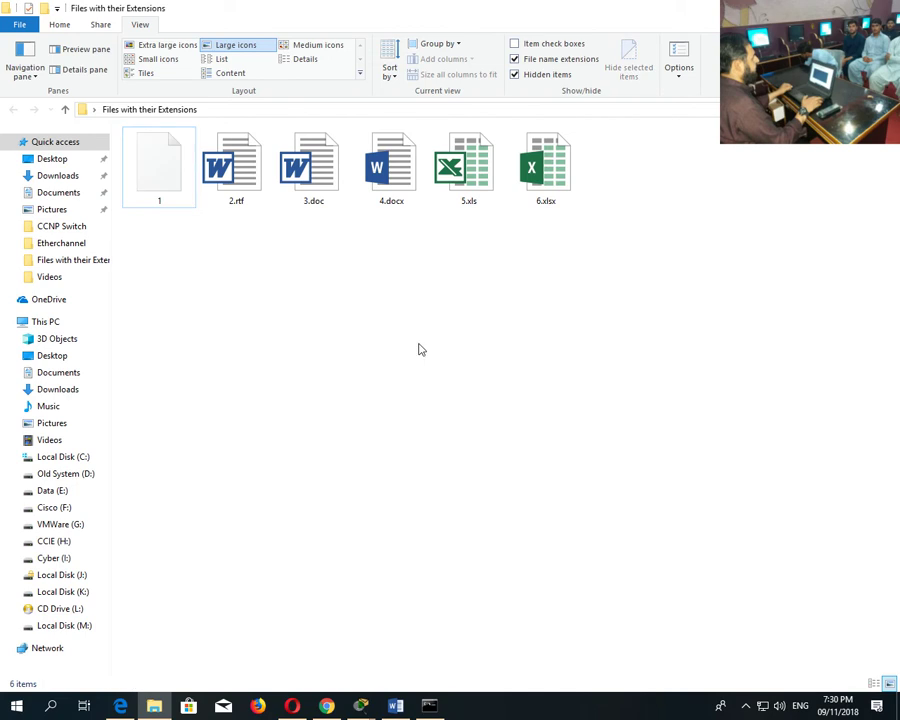
View the extensionless file 1 in Internet Explorer, postponing the browser setup and closing the extra tab, and close the browser.
{"action": "left_click", "coordinate": [161, 191]}
{"action": "key", "text": "Return"}
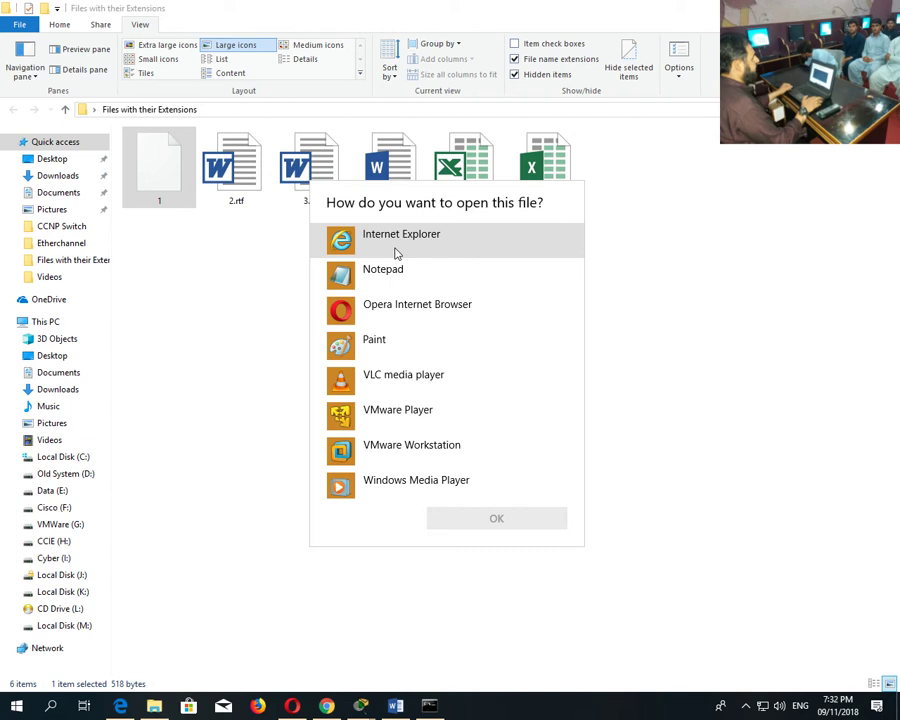
{"action": "double_click", "coordinate": [396, 253]}
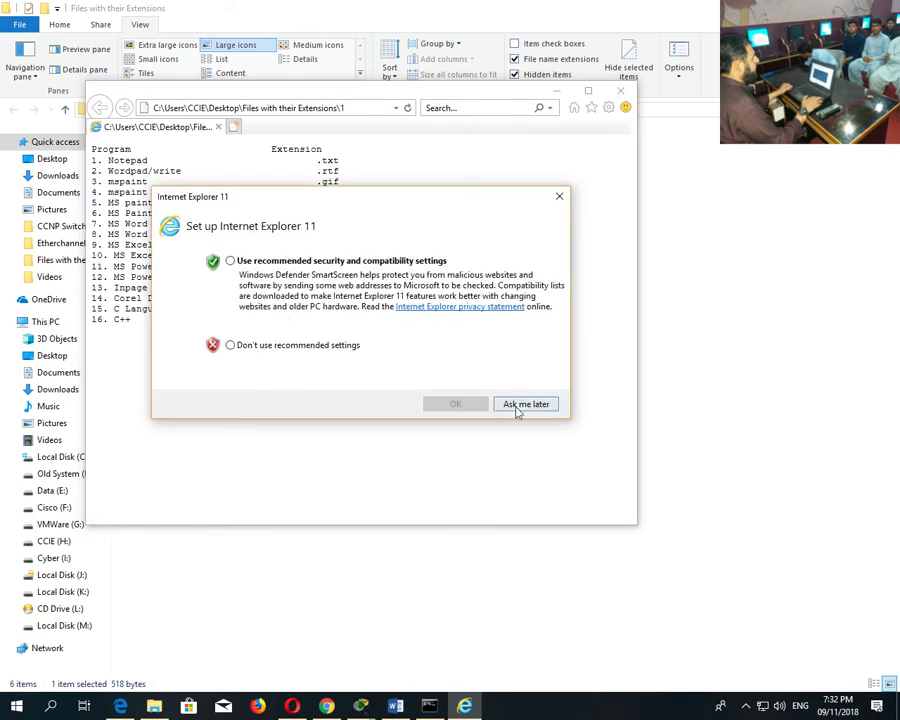
{"action": "left_click", "coordinate": [345, 349]}
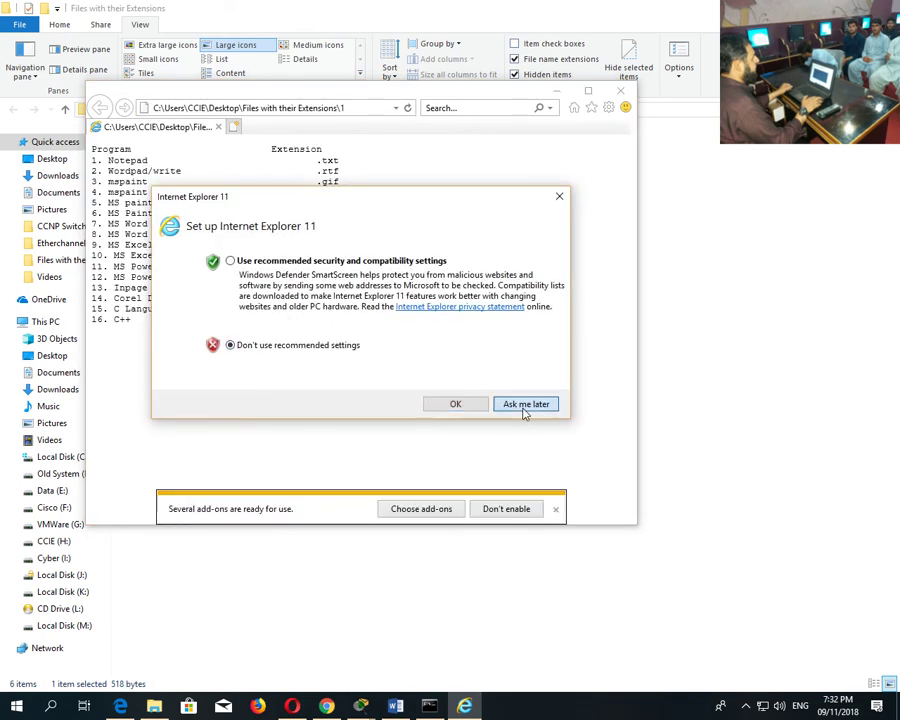
{"action": "left_click", "coordinate": [526, 406]}
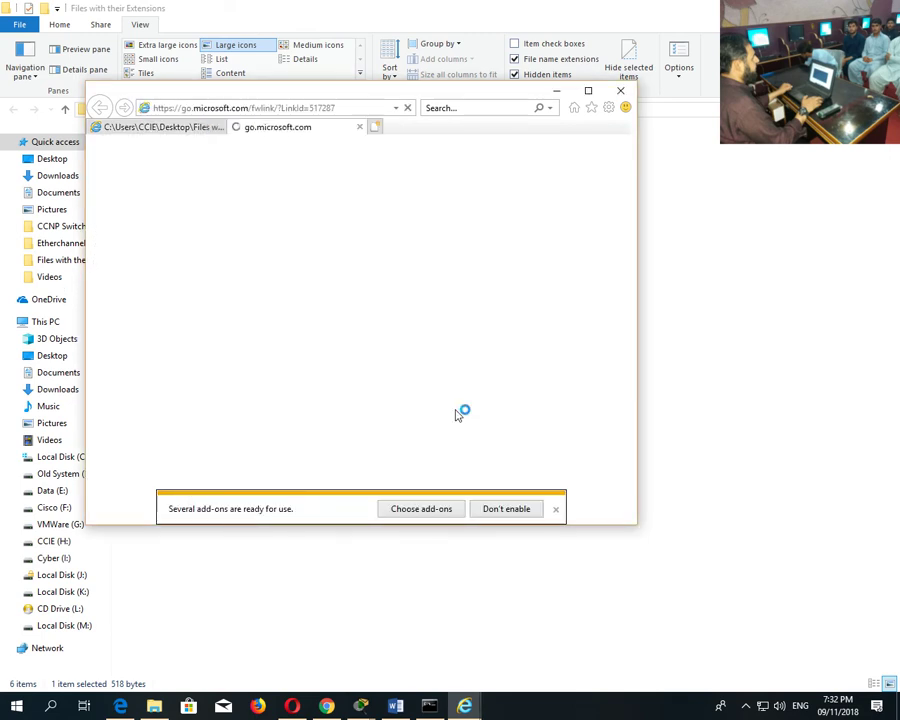
{"action": "left_click", "coordinate": [359, 126]}
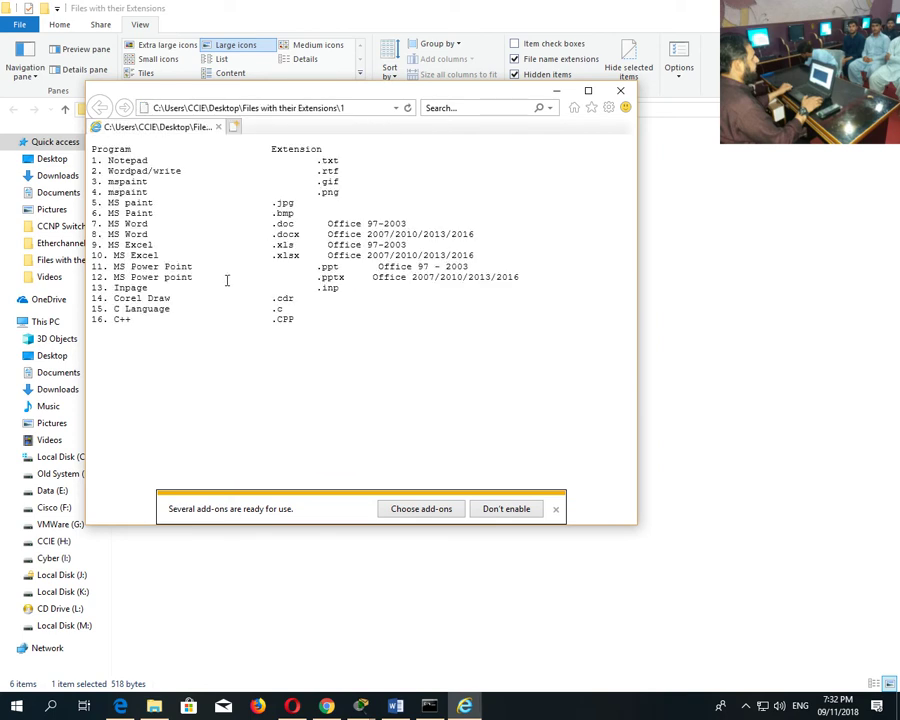
{"action": "left_click", "coordinate": [620, 90]}
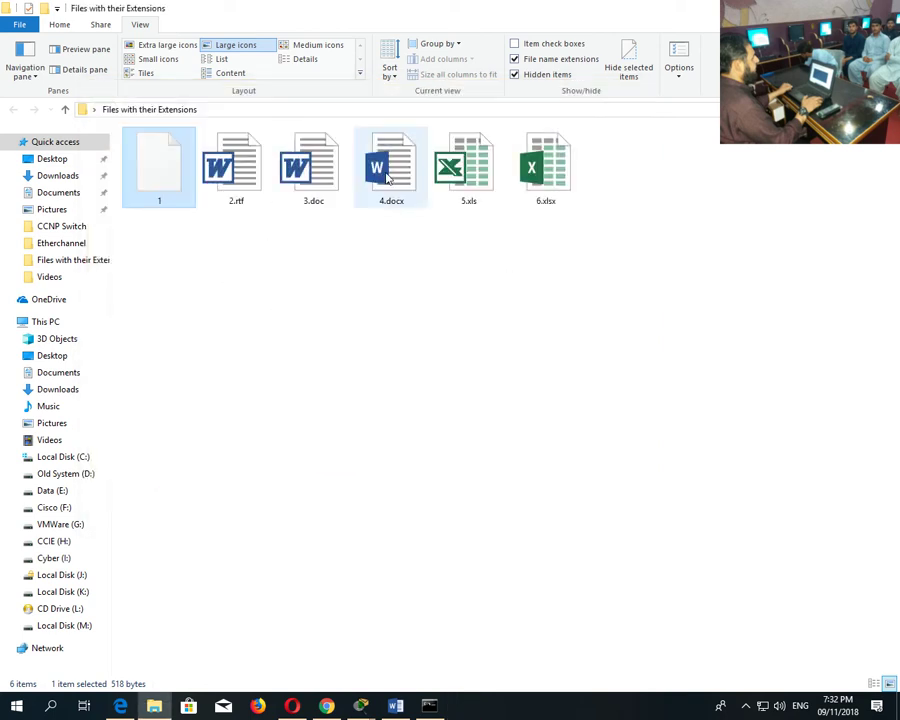
View the extensionless file 1 in Notepad and close it.
{"action": "double_click", "coordinate": [167, 196]}
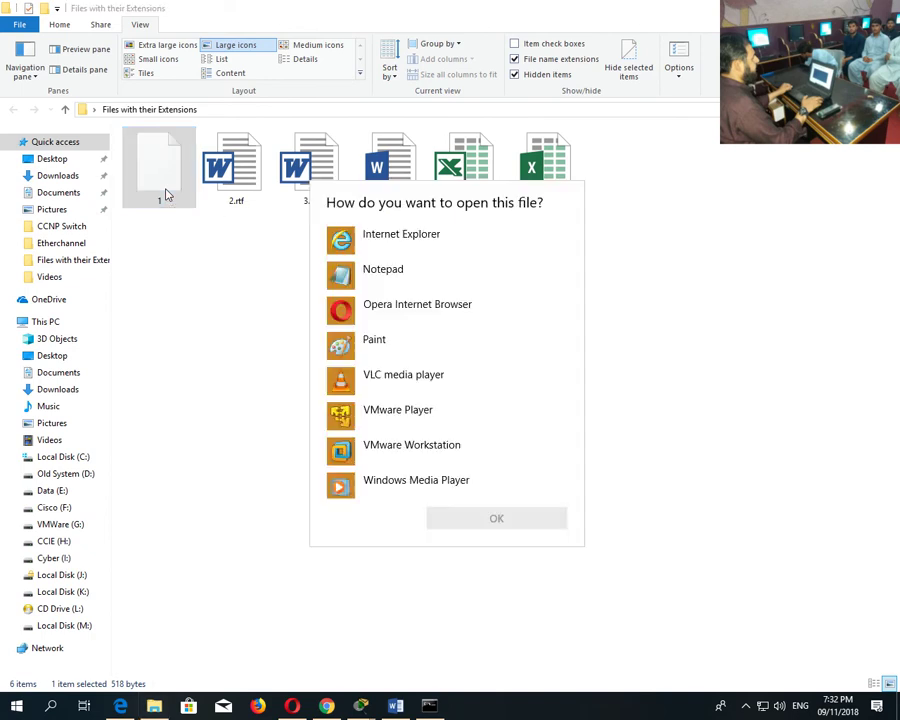
{"action": "double_click", "coordinate": [390, 278]}
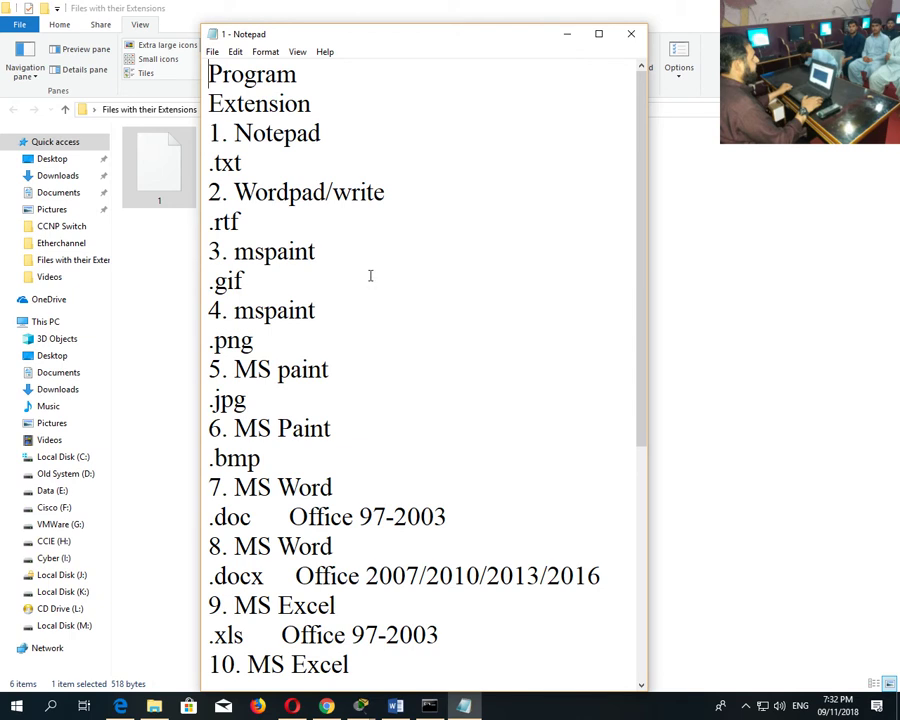
{"action": "left_click", "coordinate": [630, 36]}
Rename the extensionless file 1 as 1.rtf and open it in Word.
{"action": "right_click", "coordinate": [152, 208]}
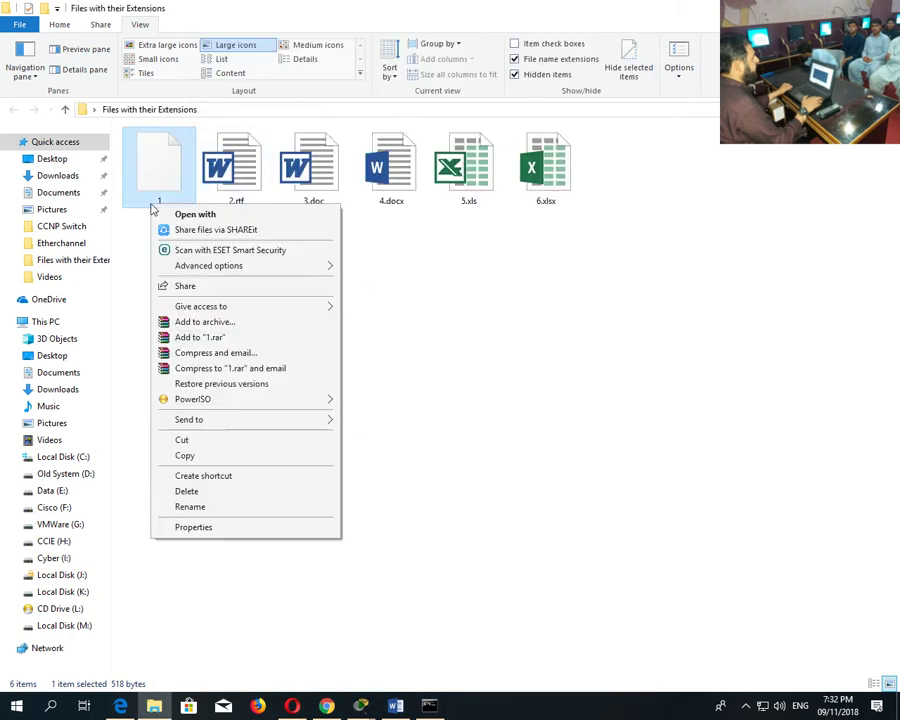
{"action": "left_click", "coordinate": [214, 509]}
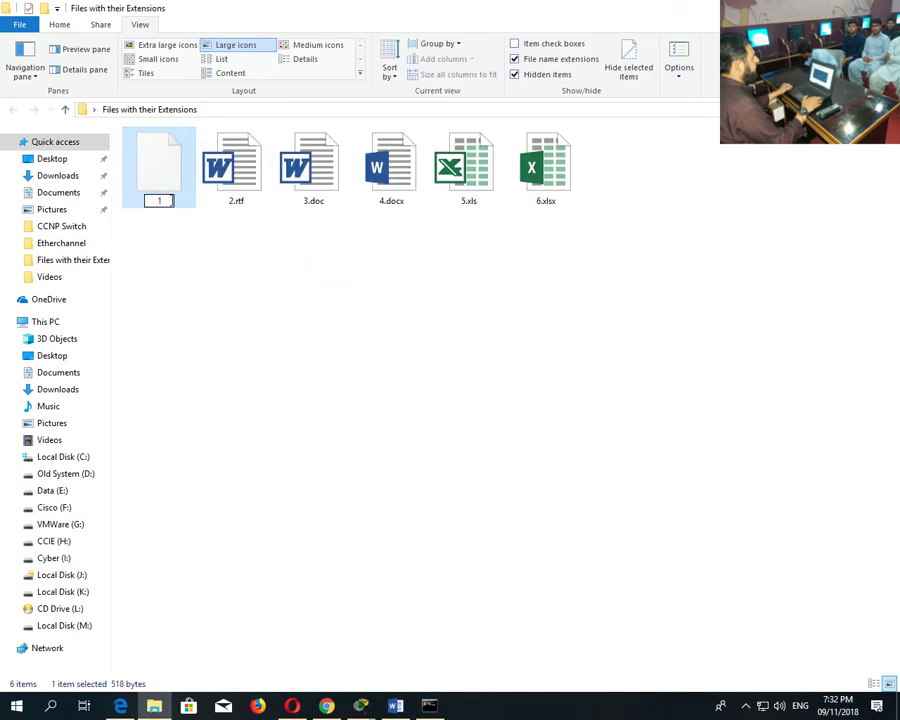
{"action": "type", "text": ".rtf"}
{"action": "left_click", "coordinate": [171, 253]}
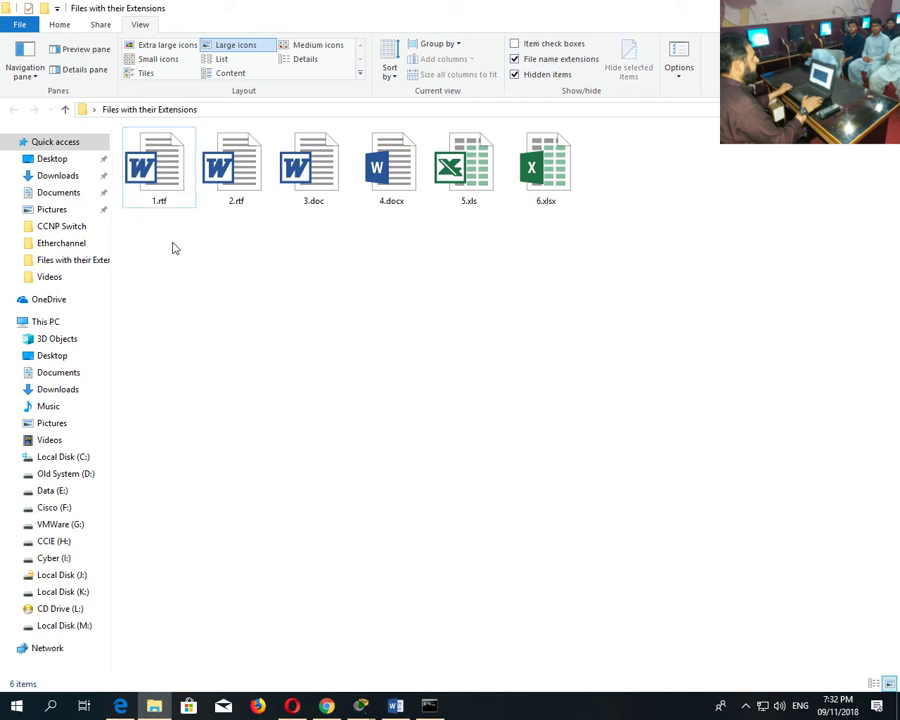
{"action": "left_click", "coordinate": [158, 185]}
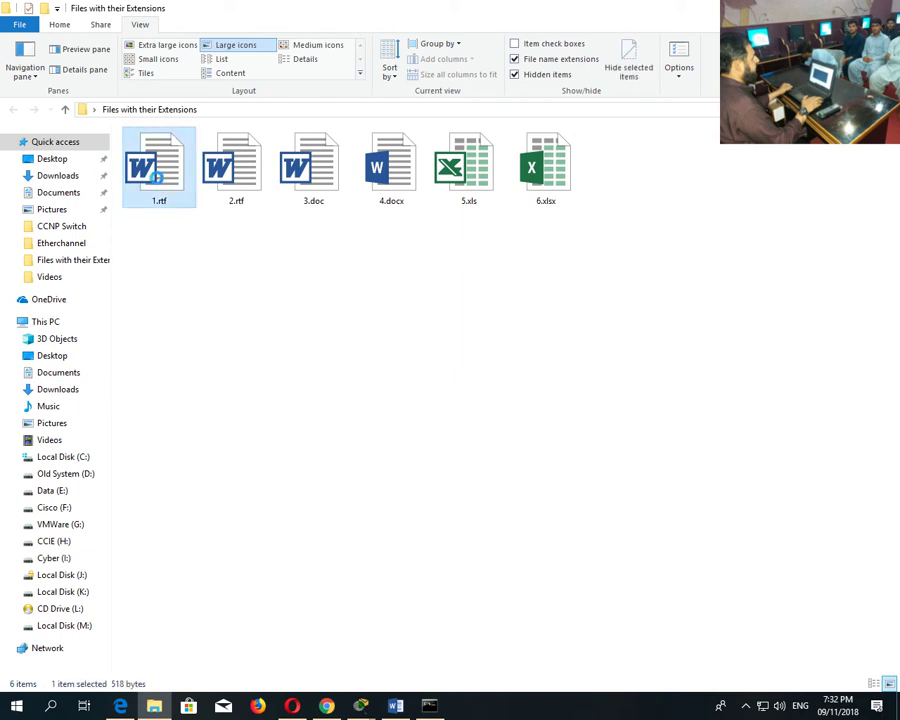
{"action": "double_click", "coordinate": [158, 185]}
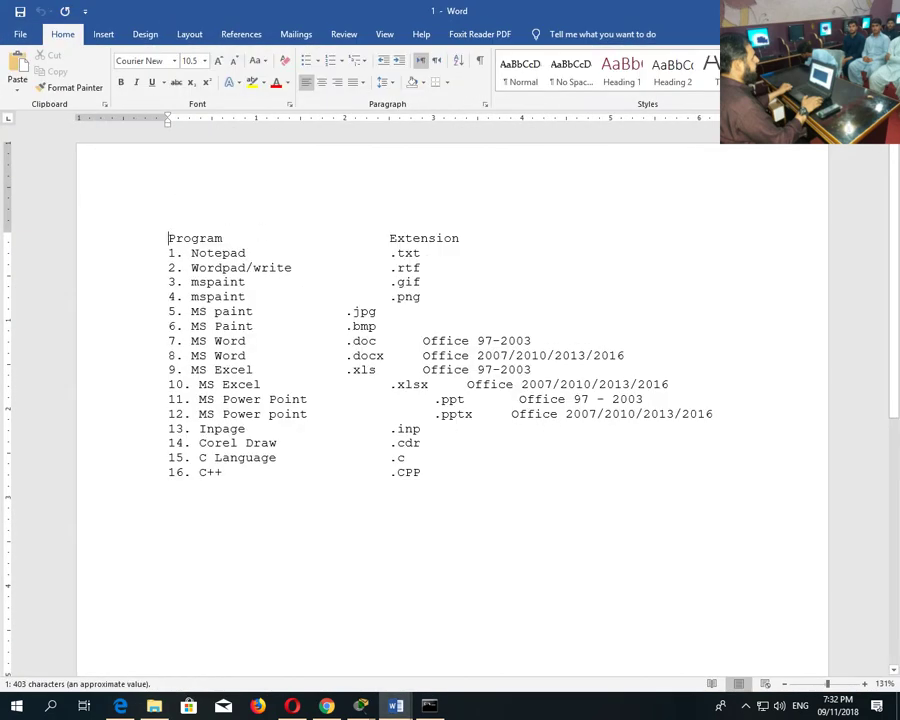
Close the 1.rtf document in Word and return to the Files with their Extensions folder.
{"action": "key", "text": "alt+F4"}
{"action": "key", "text": "alt+F4"}
{"action": "left_click", "coordinate": [455, 379]}
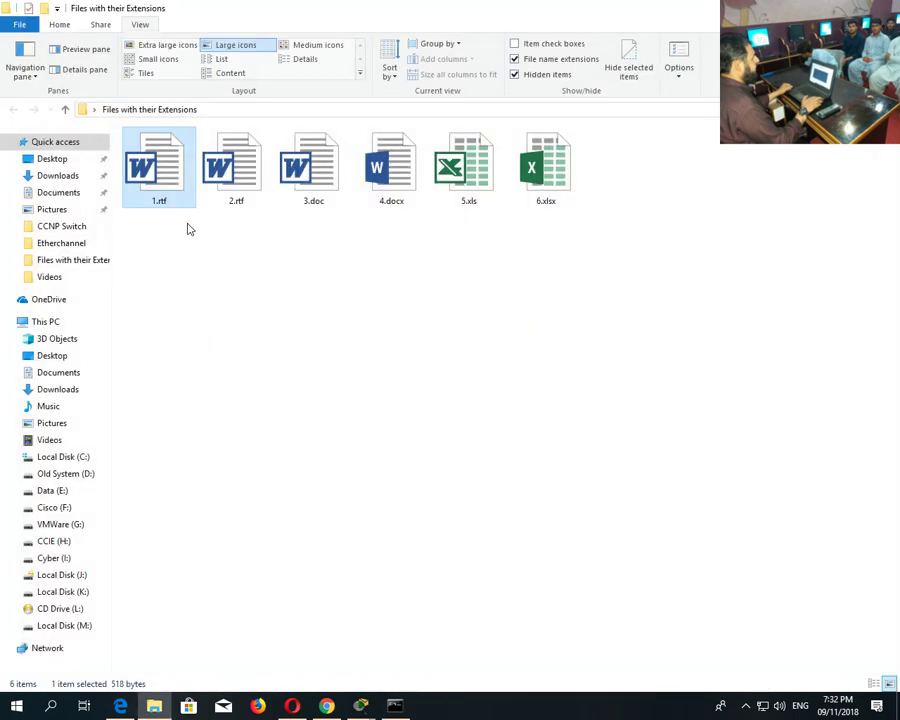
Rename 1.rtf as 1.gif and accept the extension change.
{"action": "right_click", "coordinate": [170, 205]}
{"action": "left_click", "coordinate": [209, 585]}
{"action": "left_click", "coordinate": [176, 203]}
{"action": "key", "text": "BackSpace"}
{"action": "key", "text": "BackSpace"}
{"action": "key", "text": "BackSpace"}
{"action": "type", "text": "gif"}
{"action": "key", "text": "Return"}
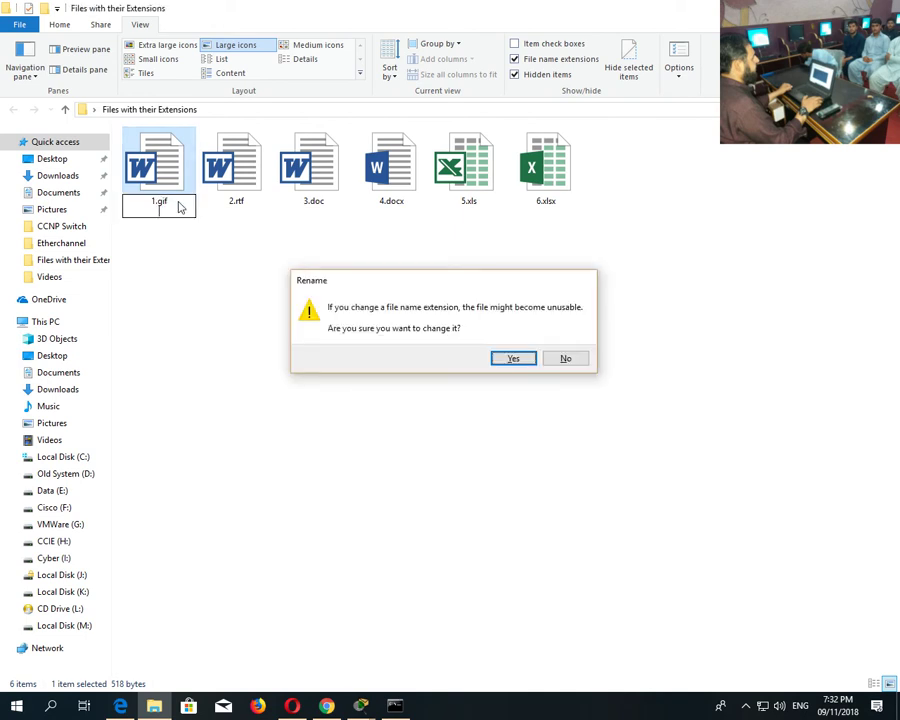
{"action": "key", "text": "Return"}
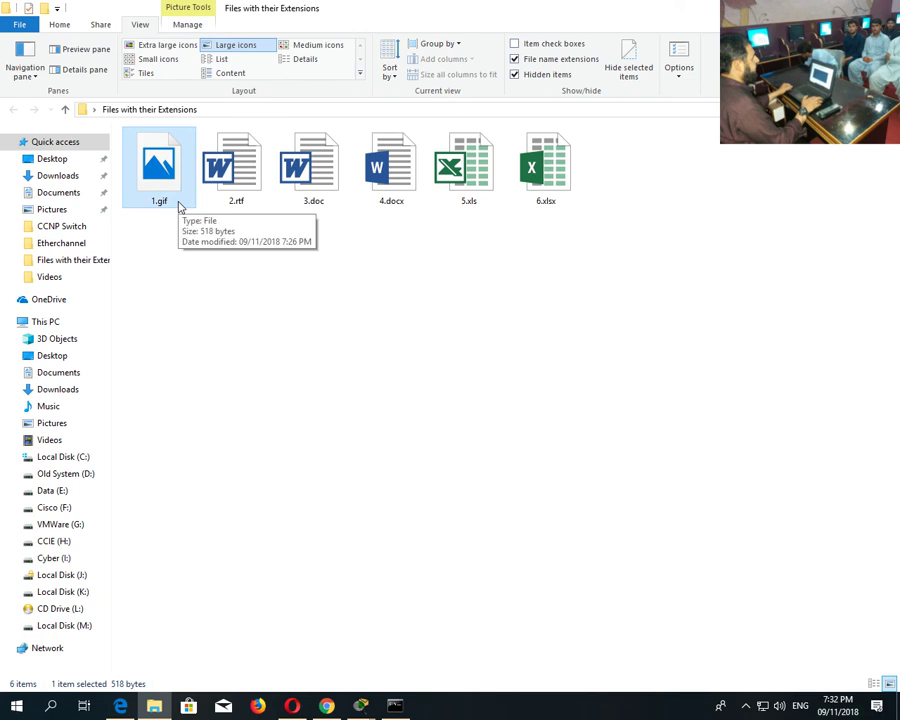
Try to view 1.gif in Photos and close the viewer.
{"action": "double_click", "coordinate": [180, 206]}
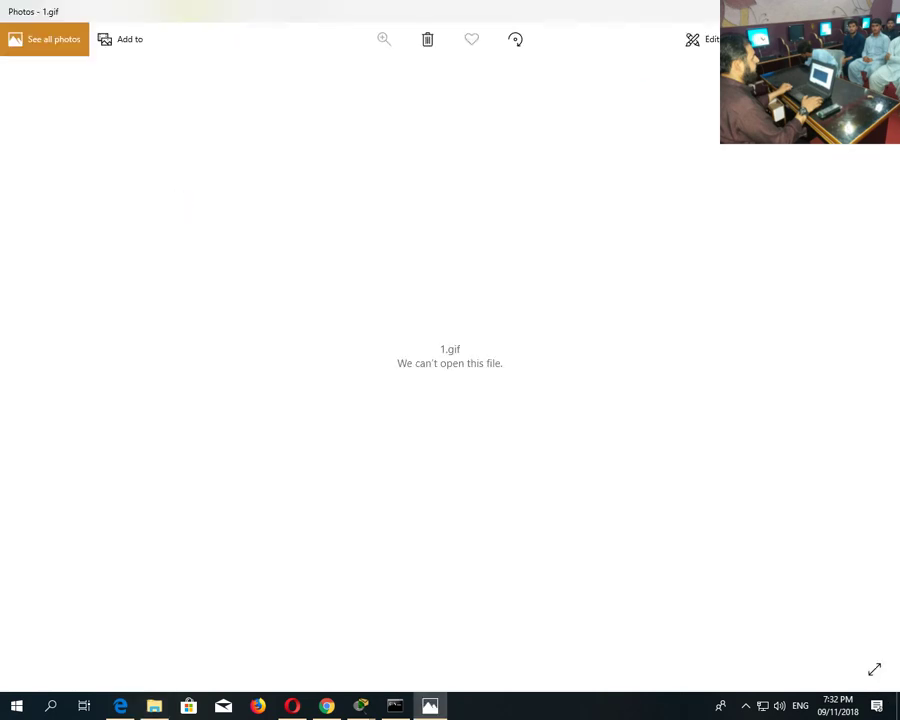
{"action": "left_click", "coordinate": [884, 10]}
{"action": "left_click", "coordinate": [464, 322]}
Launch Paint and add the text "CCIE Academy" near the top of the blank canvas.
{"action": "key", "text": "super+r"}
{"action": "type", "text": "mspaint"}
{"action": "key", "text": "Return"}
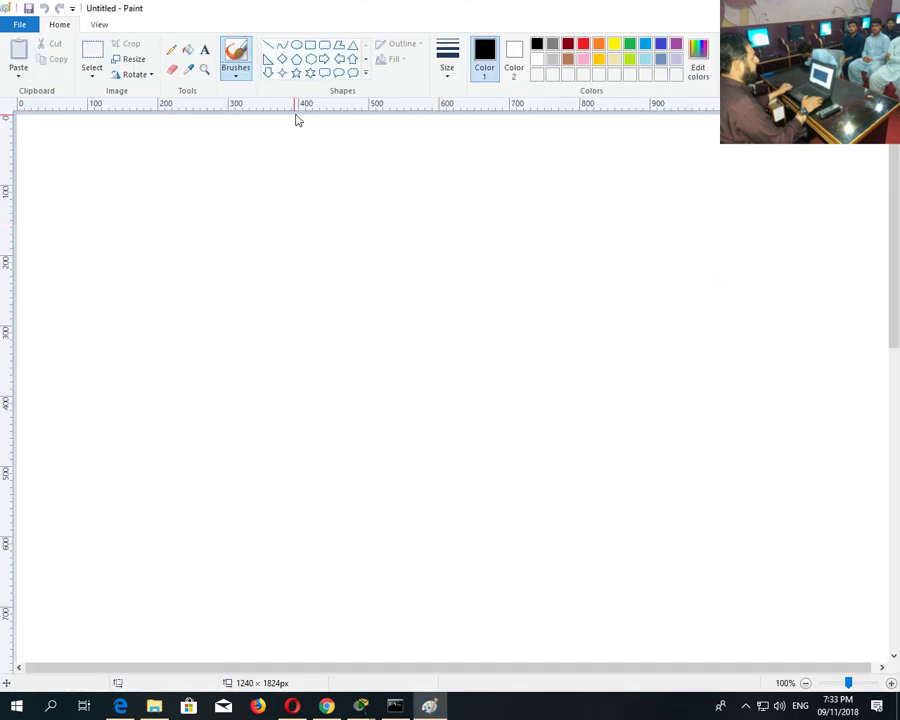
{"action": "left_click", "coordinate": [205, 49]}
{"action": "left_click", "coordinate": [263, 193]}
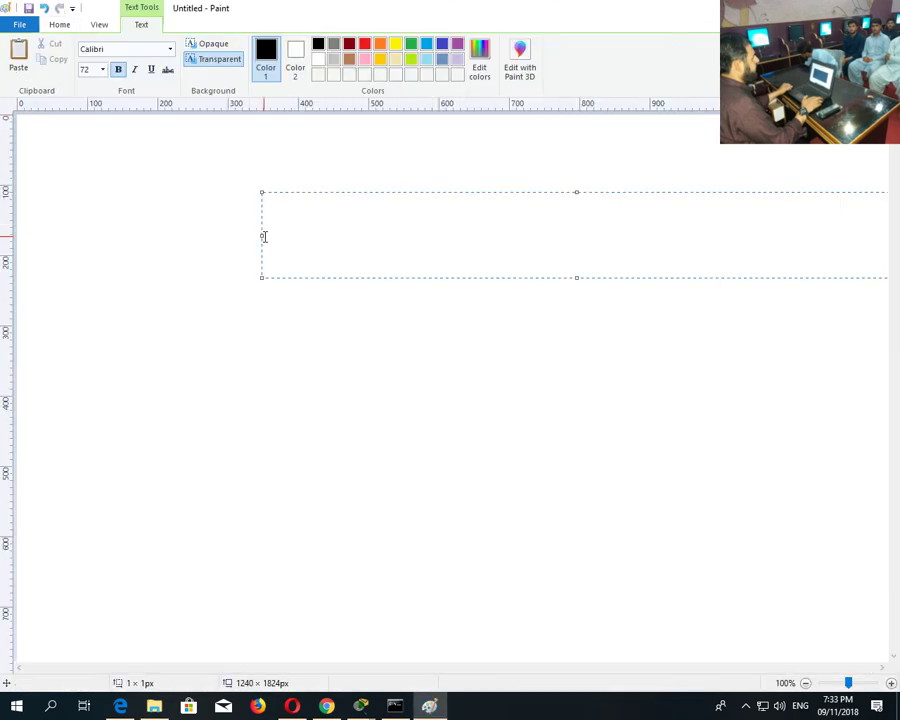
{"action": "type", "text": "CCIE Academy"}
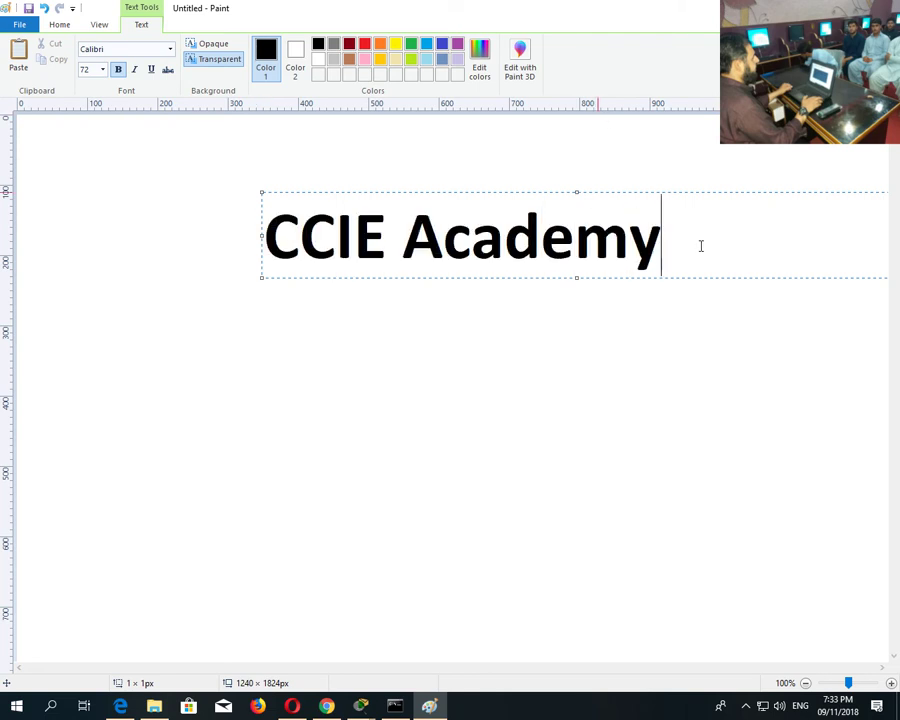
Colour the whole "CCIE Academy" text pink and commit it to the canvas.
{"action": "left_click_drag", "start_coordinate": [701, 246], "coordinate": [191, 243]}
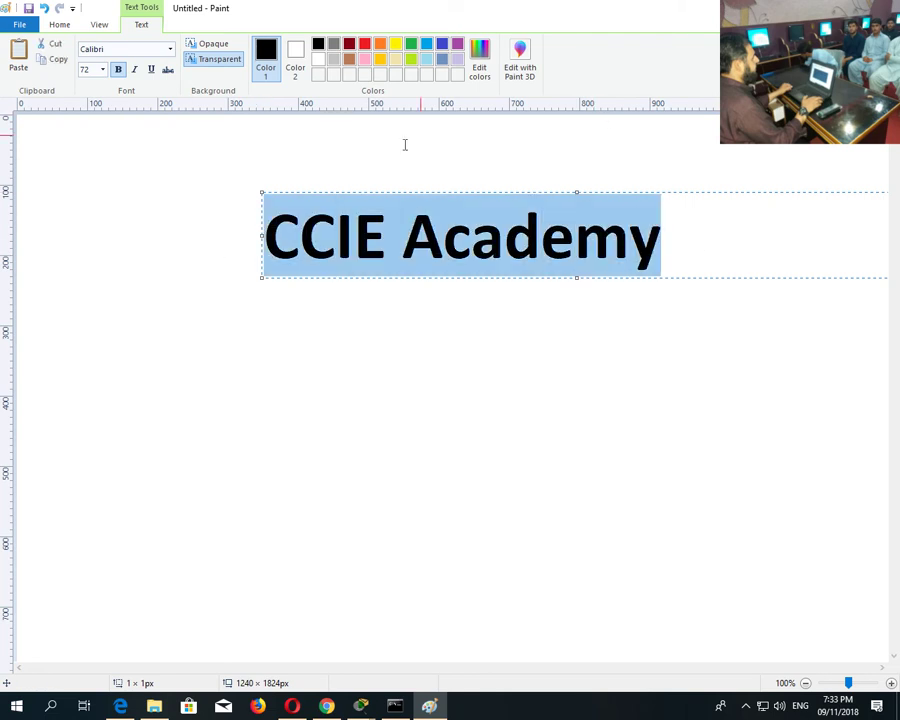
{"action": "left_click", "coordinate": [364, 59]}
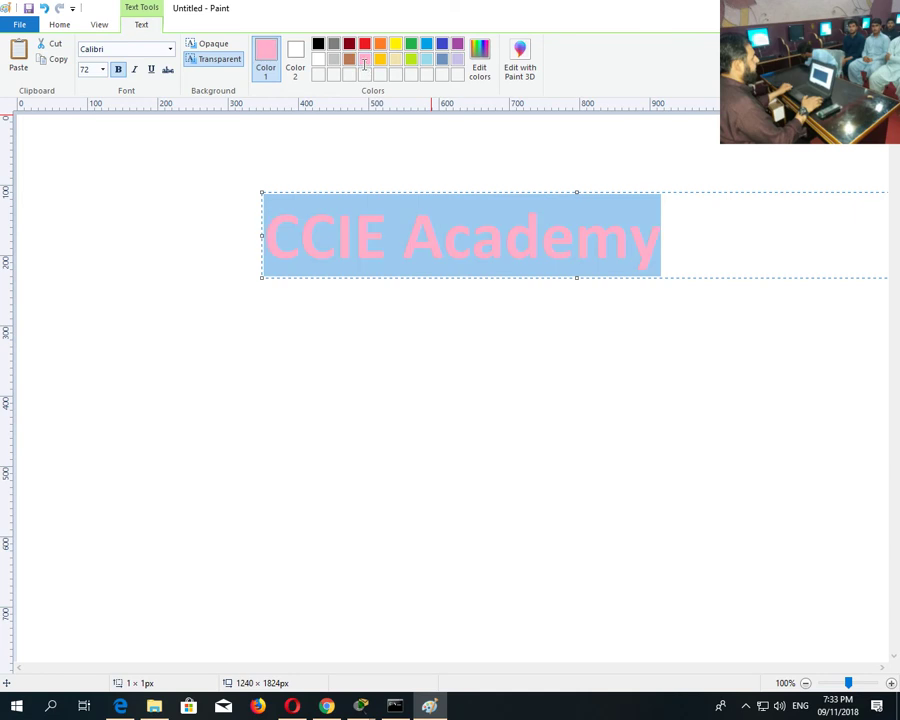
{"action": "left_click", "coordinate": [378, 368]}
Save the picture as 9 in PNG format in the Files with their Extensions folder.
{"action": "left_click", "coordinate": [22, 25]}
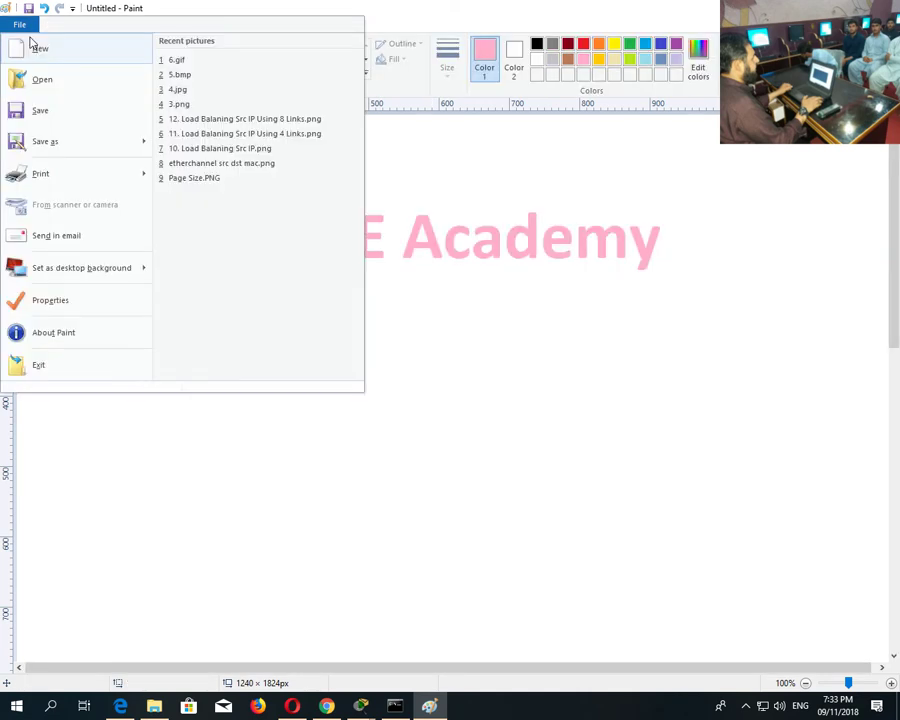
{"action": "left_click", "coordinate": [57, 114]}
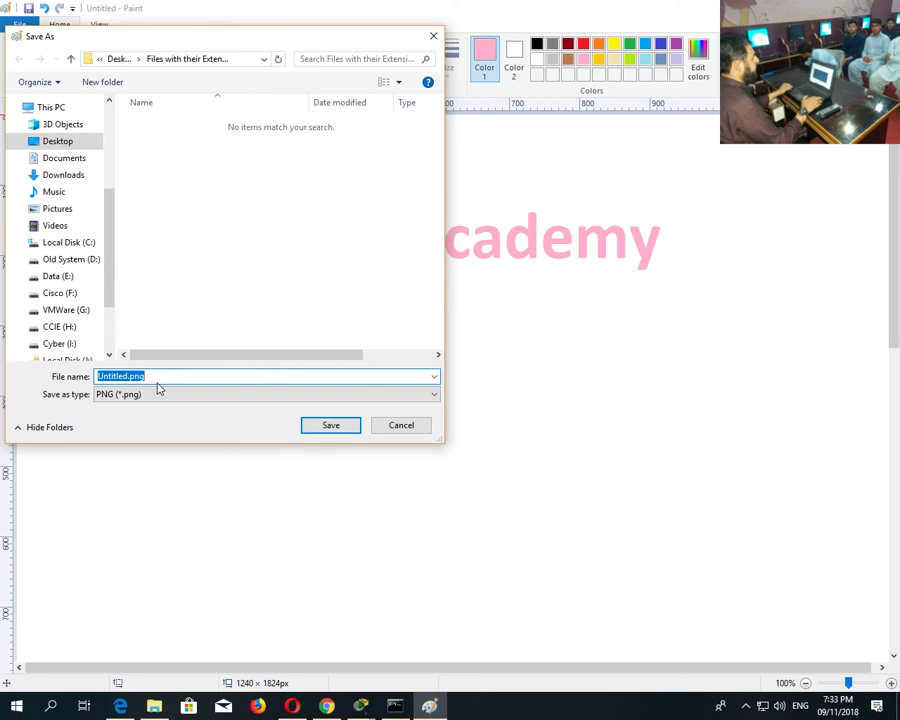
{"action": "type", "text": "9"}
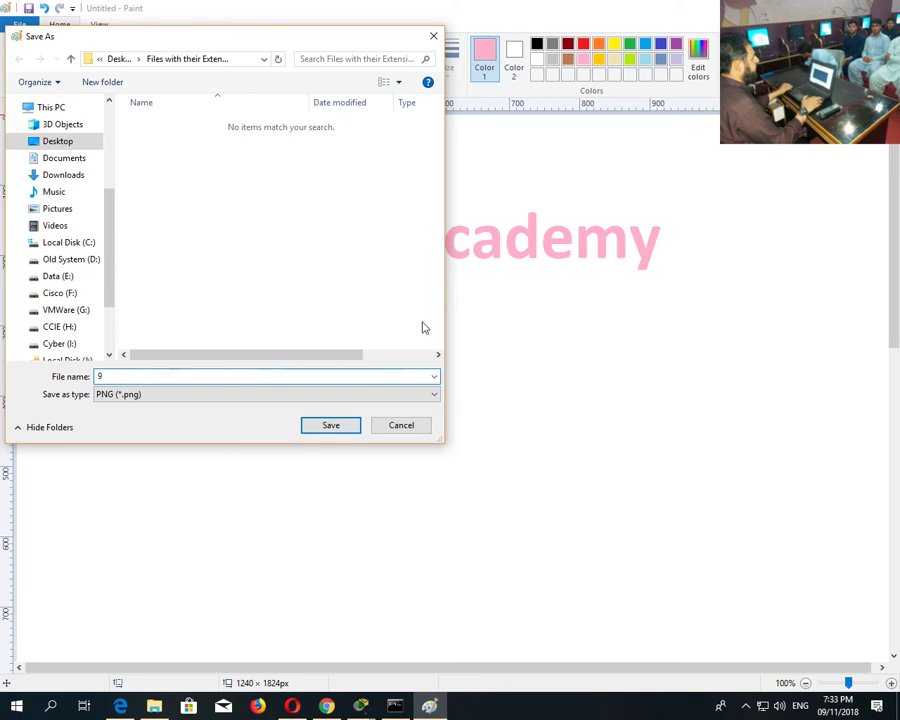
{"action": "left_click", "coordinate": [314, 425]}
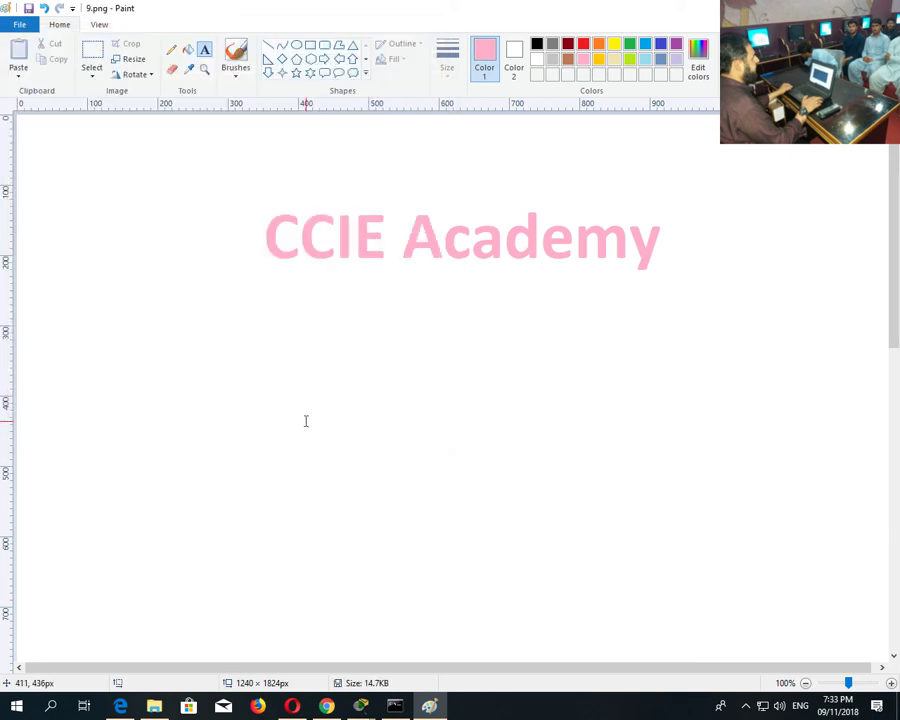
Save a copy of the picture as 10 in JPEG format.
{"action": "left_click", "coordinate": [20, 28]}
{"action": "mouse_move", "coordinate": [66, 141]}
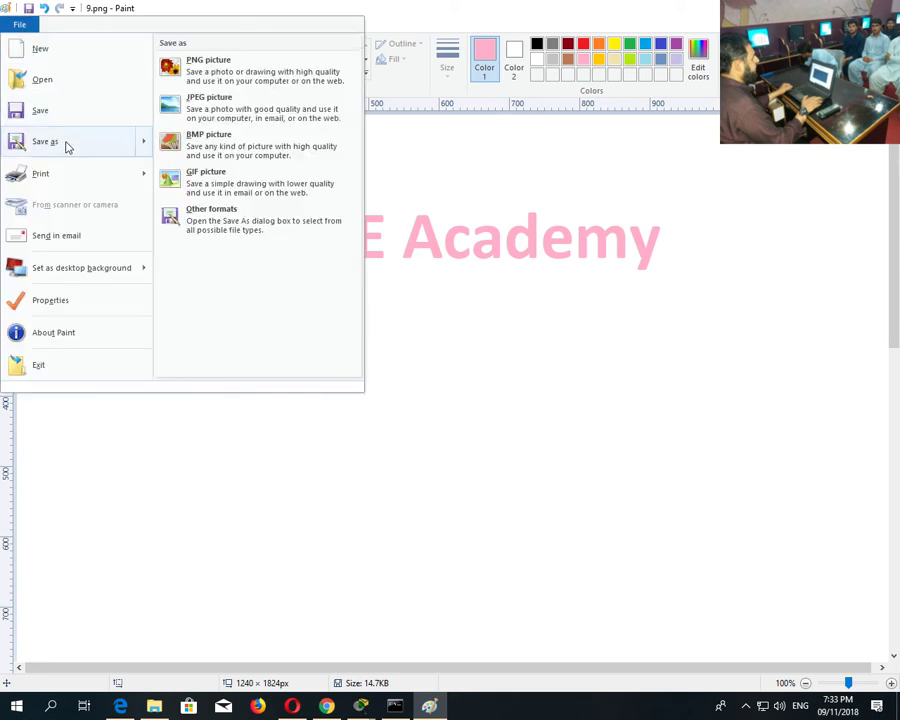
{"action": "left_click", "coordinate": [190, 116]}
{"action": "type", "text": "10"}
{"action": "key", "text": "Return"}
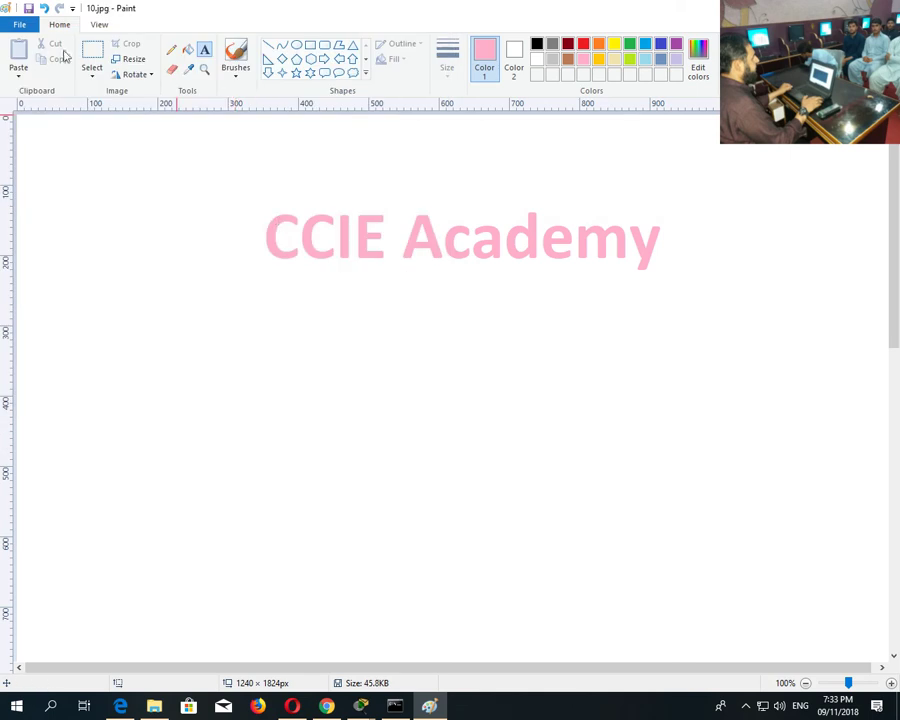
Save another copy of the picture as 11 in PNG format.
{"action": "left_click", "coordinate": [20, 24]}
{"action": "mouse_move", "coordinate": [56, 140]}
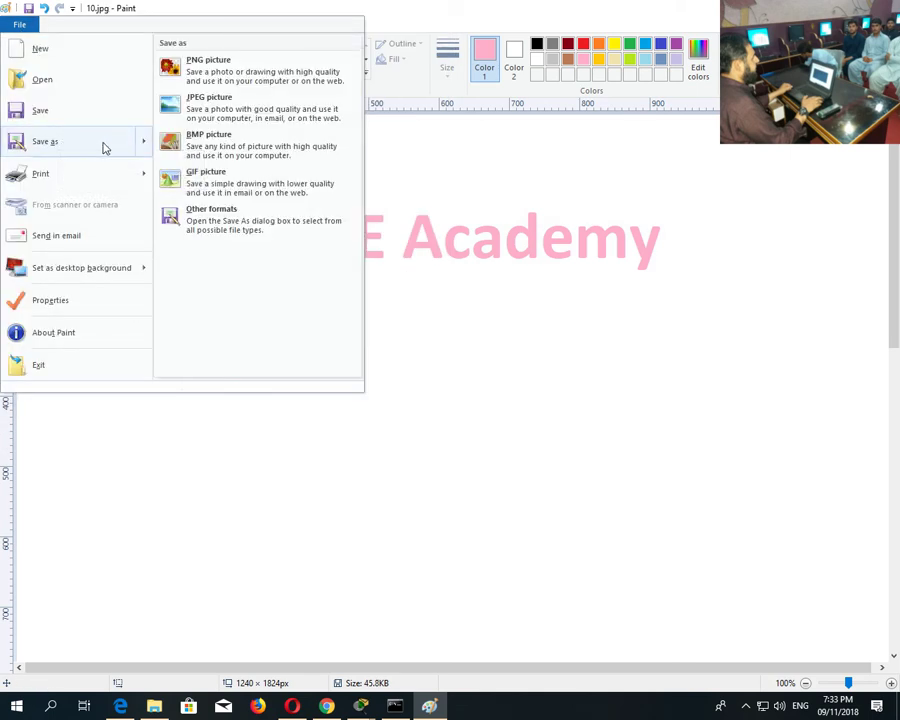
{"action": "left_click", "coordinate": [212, 86]}
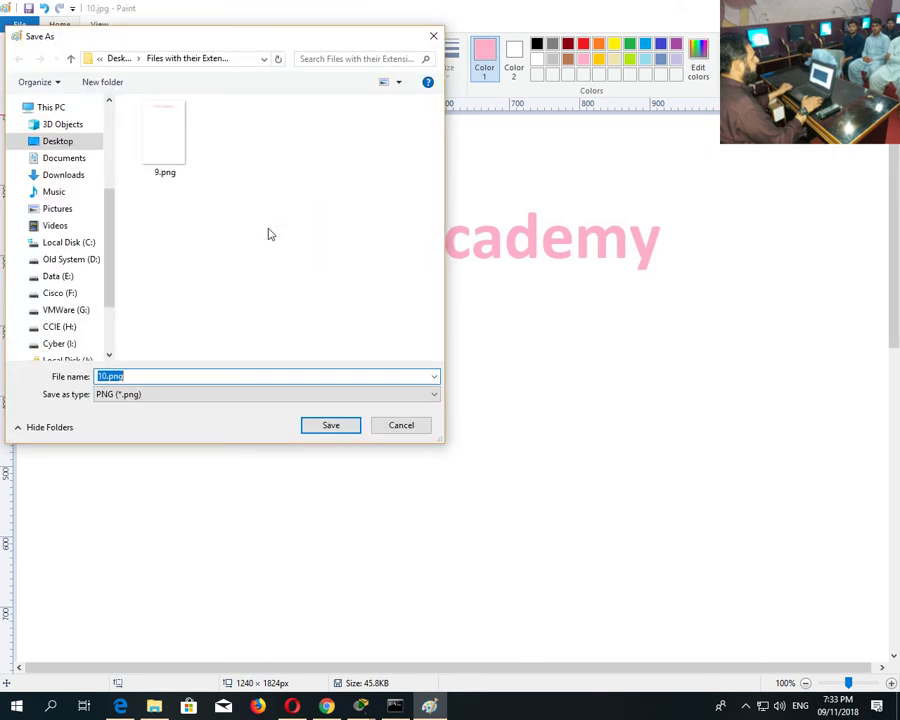
{"action": "type", "text": "11"}
{"action": "key", "text": "Return"}
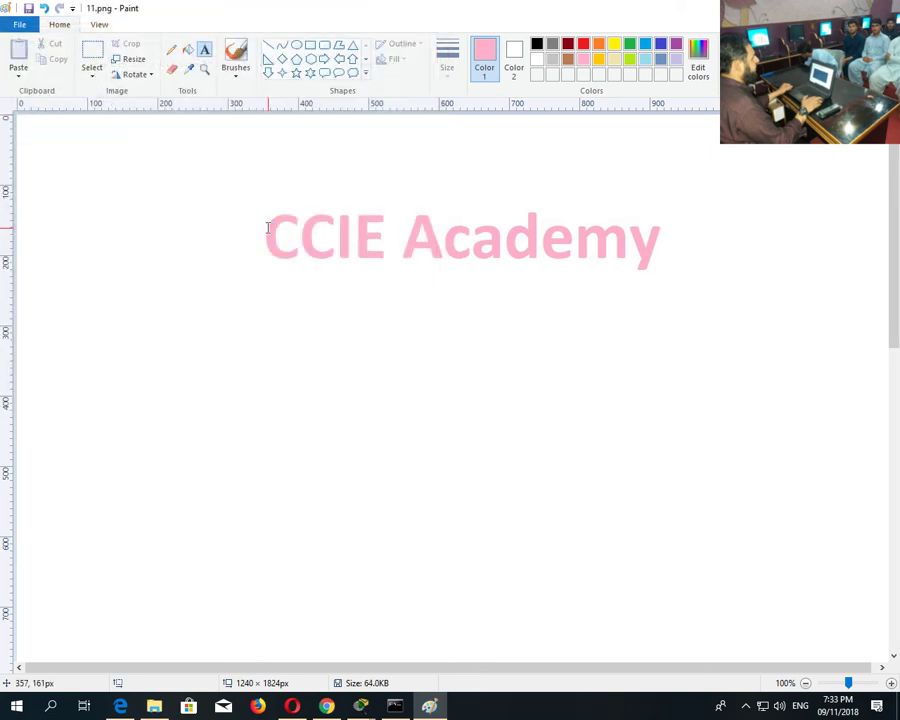
Save another copy of the picture as 12 in 24-bit Bitmap format.
{"action": "left_click", "coordinate": [19, 24]}
{"action": "mouse_move", "coordinate": [58, 148]}
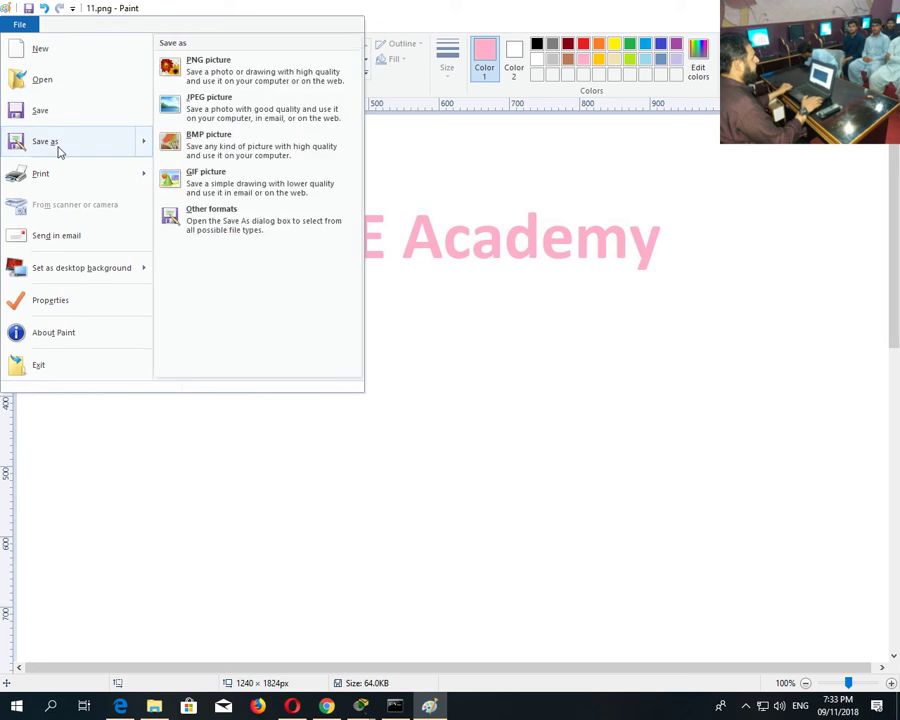
{"action": "left_click", "coordinate": [150, 146]}
{"action": "type", "text": "12"}
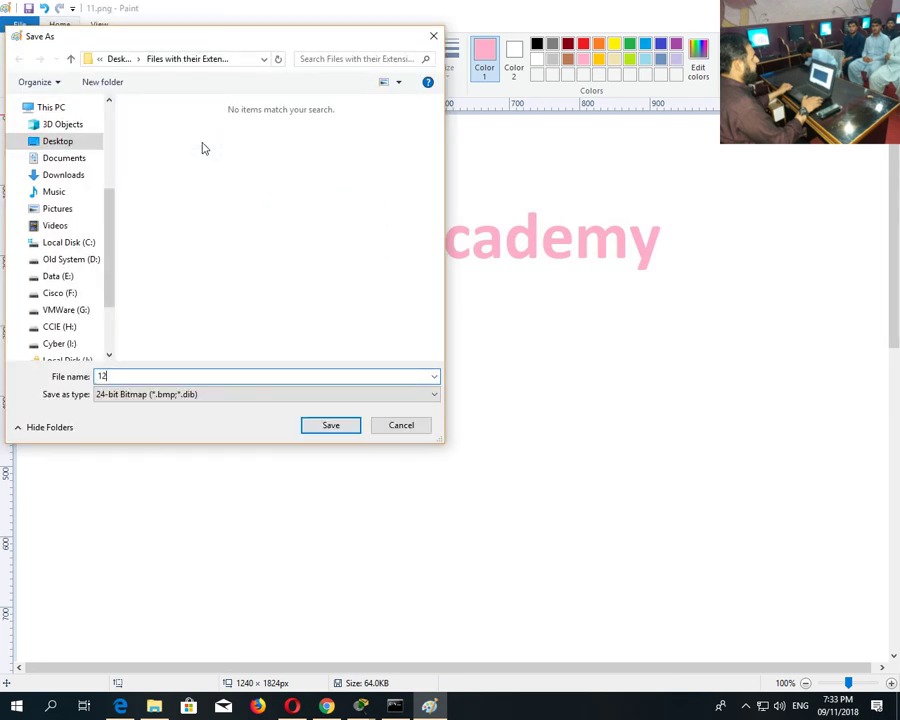
{"action": "key", "text": "Return"}
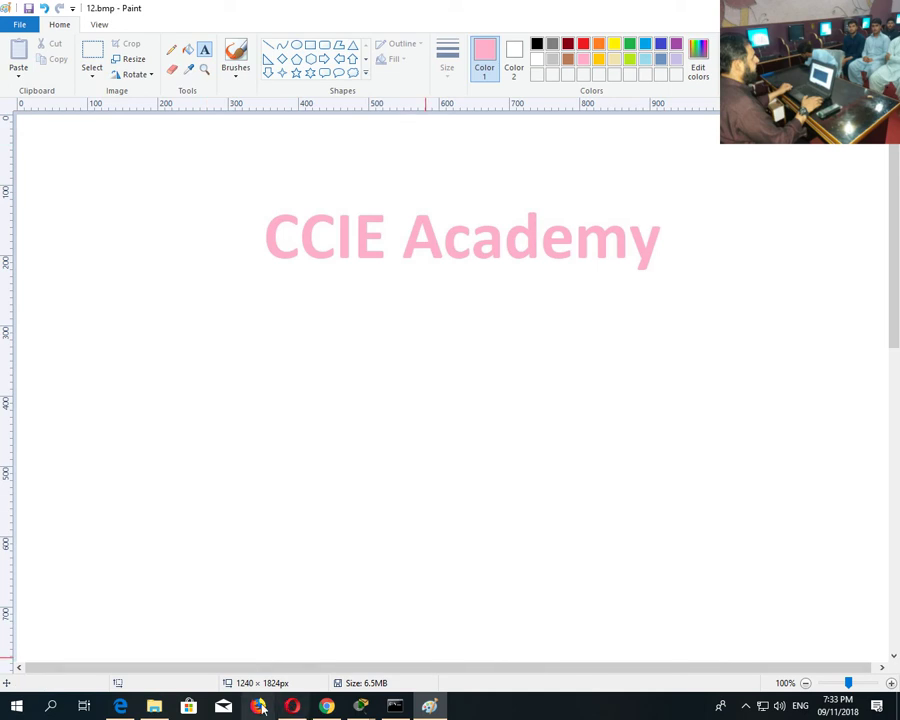
Switch to File Explorer, view 9.png in Photos and close the viewer.
{"action": "left_click", "coordinate": [154, 706]}
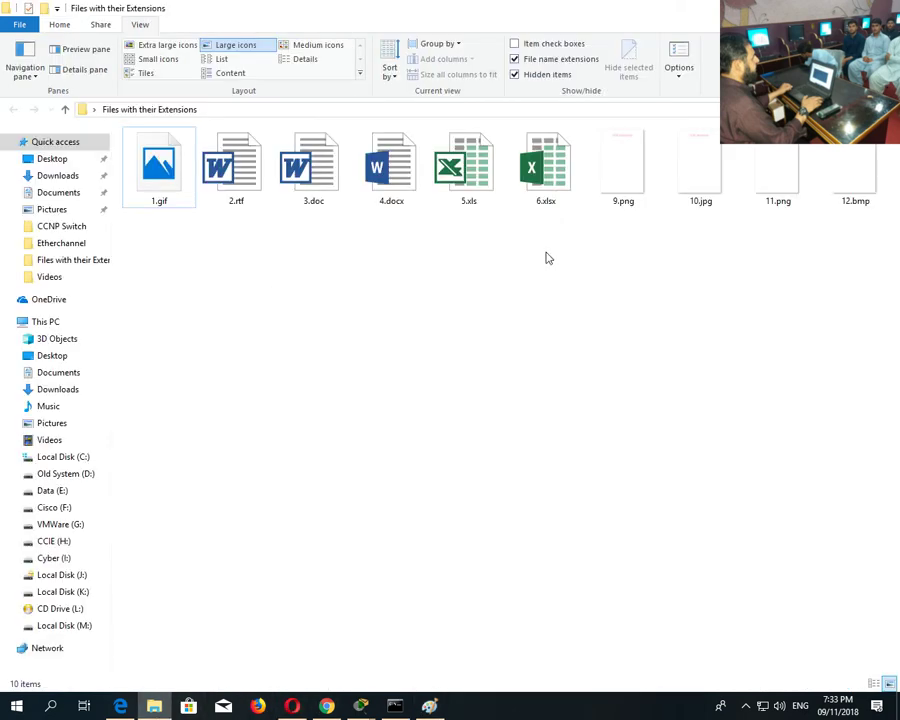
{"action": "double_click", "coordinate": [625, 198]}
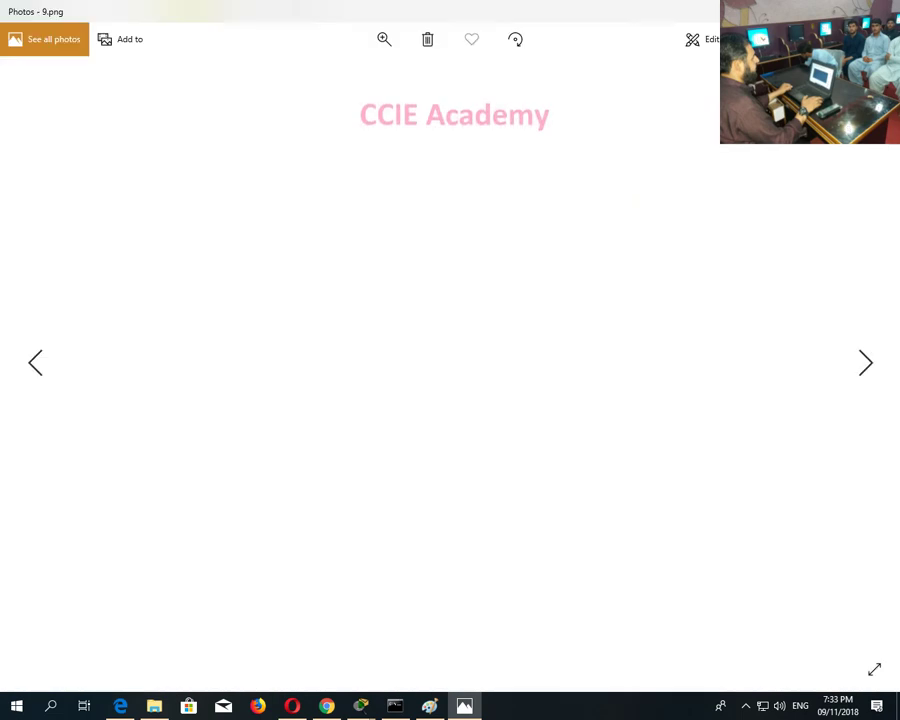
{"action": "left_click", "coordinate": [884, 10]}
Rename 9.png as 9.txt and accept the extension change.
{"action": "right_click", "coordinate": [635, 185]}
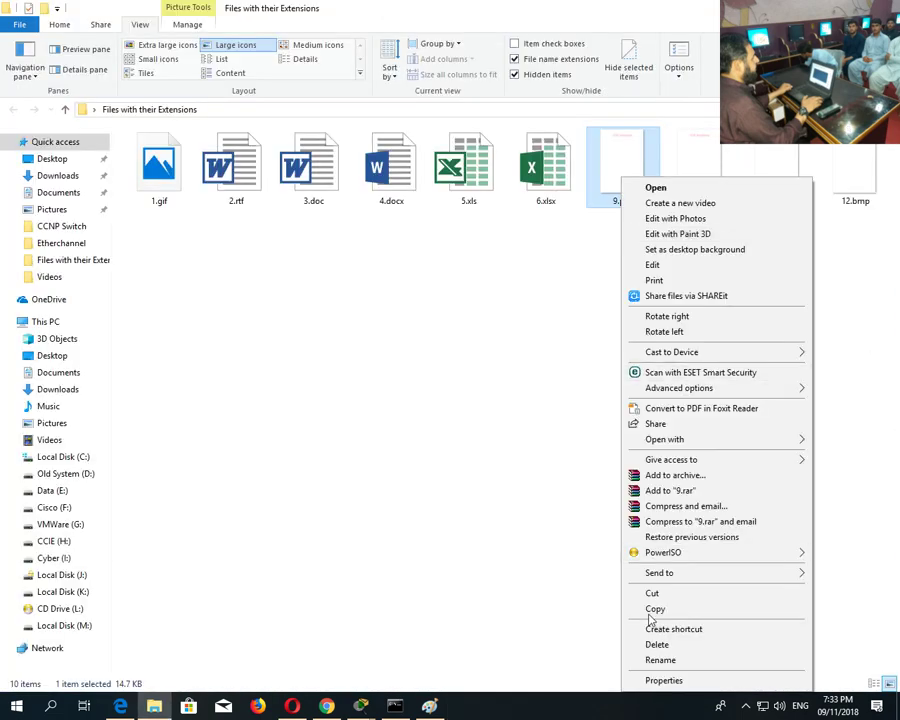
{"action": "left_click", "coordinate": [650, 657]}
{"action": "key", "text": "End"}
{"action": "key", "text": "BackSpace"}
{"action": "key", "text": "BackSpace"}
{"action": "key", "text": "BackSpace"}
{"action": "type", "text": "txt"}
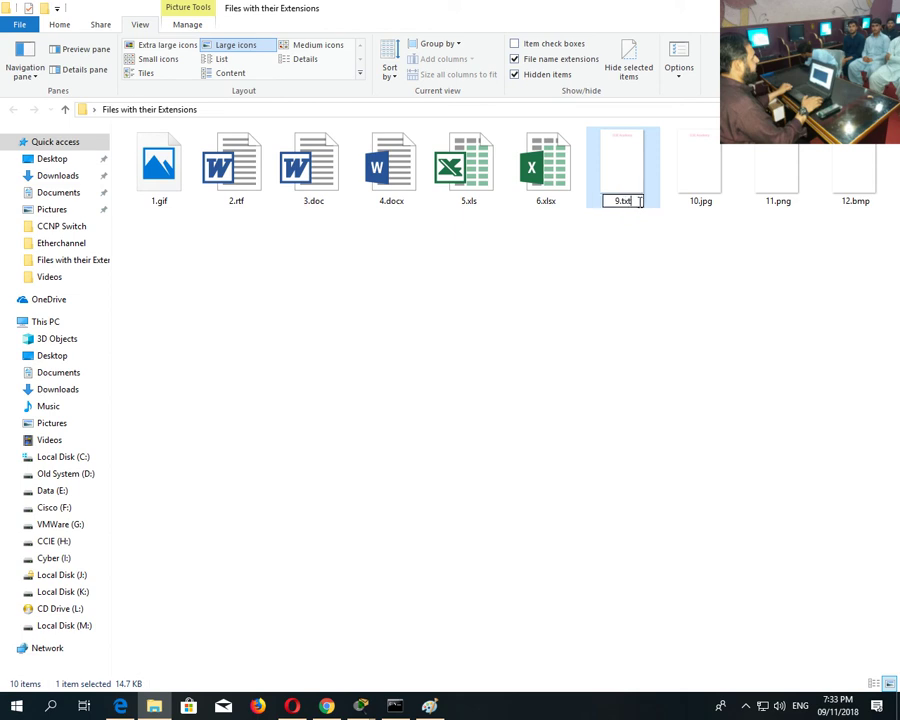
{"action": "key", "text": "Return"}
{"action": "left_click", "coordinate": [512, 360]}
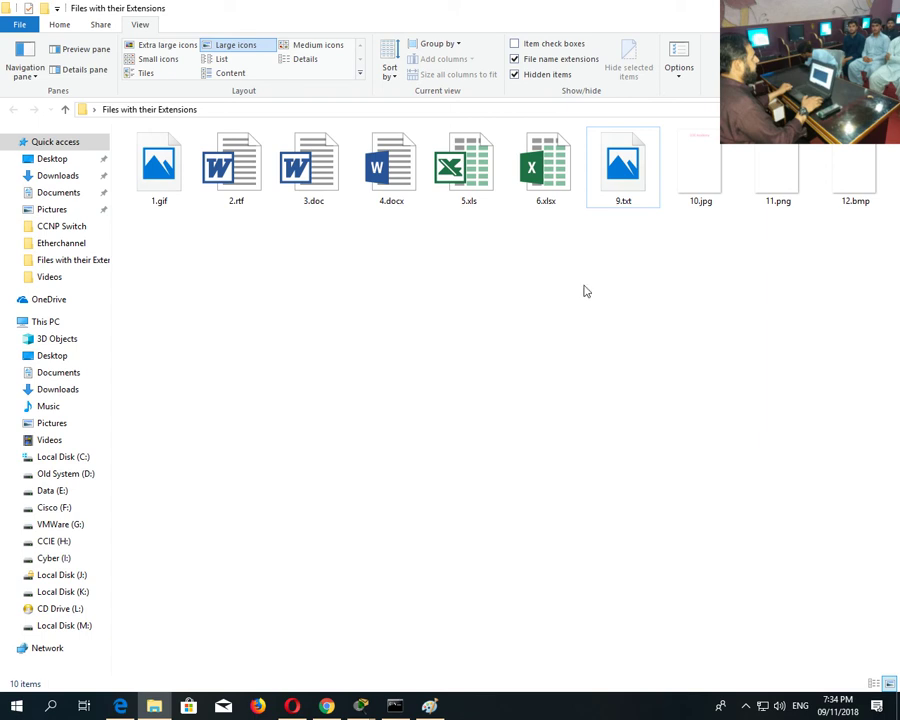
View the contents of 9.txt in Notepad and close it.
{"action": "mouse_move", "coordinate": [617, 194]}
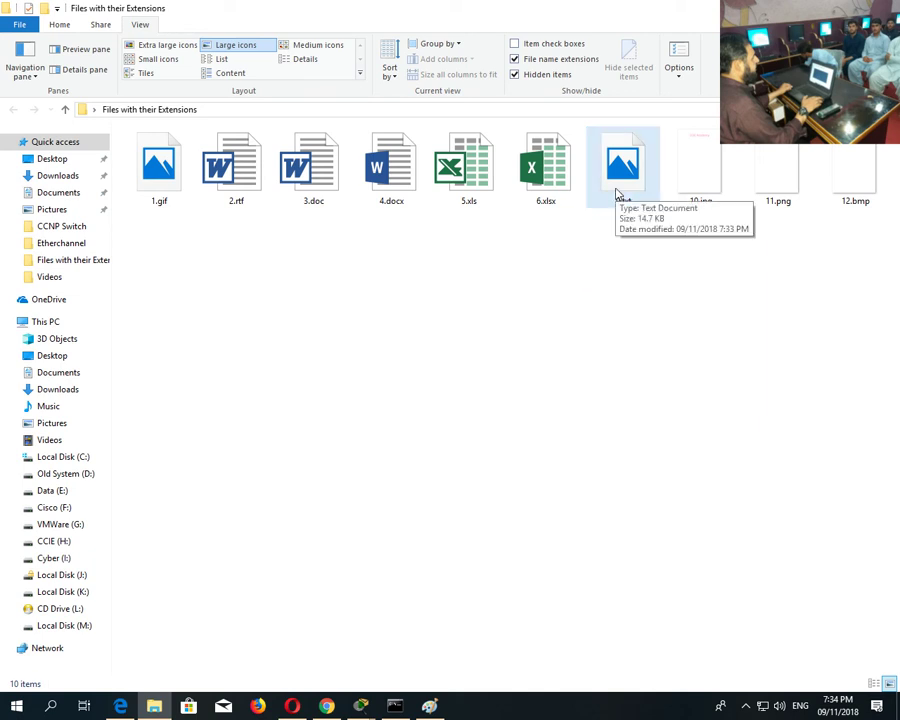
{"action": "double_click", "coordinate": [617, 194]}
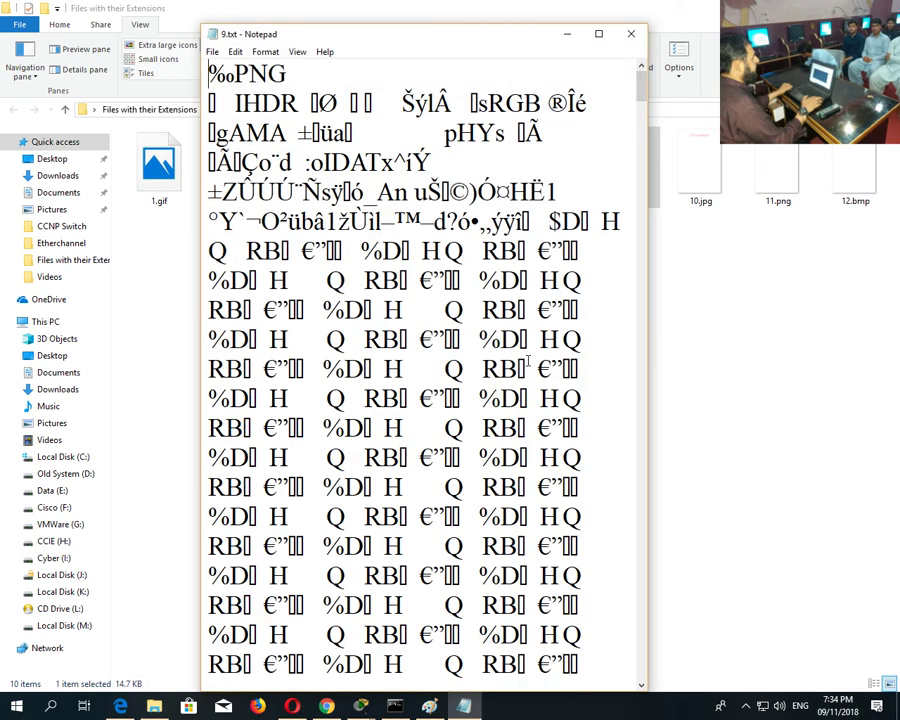
{"action": "left_click", "coordinate": [631, 34]}
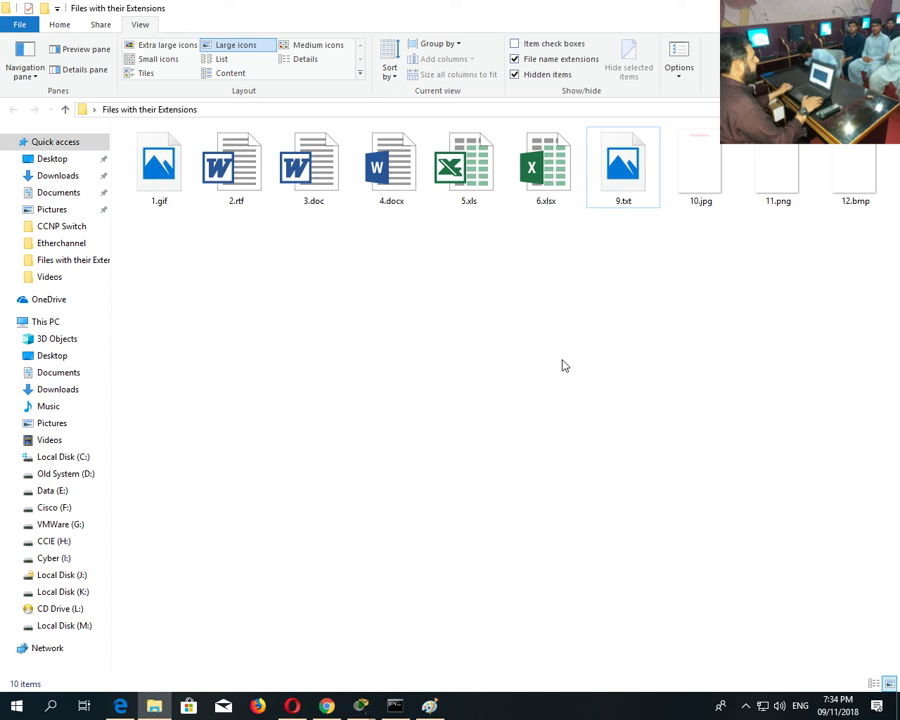
Examine the file type in the properties of 9.txt and close the dialog.
{"action": "right_click", "coordinate": [627, 193]}
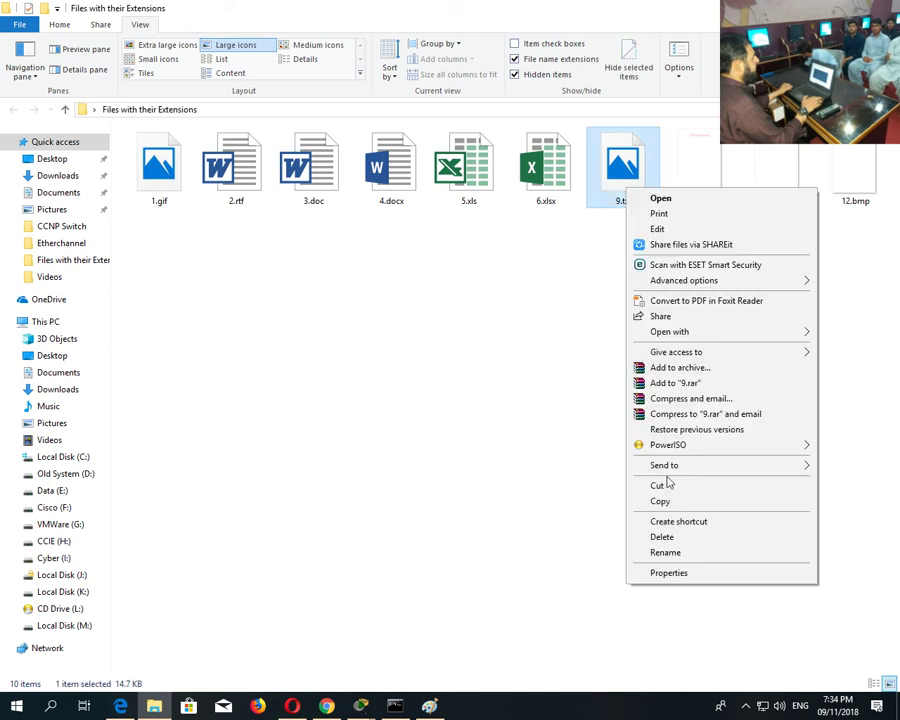
{"action": "left_click", "coordinate": [660, 573]}
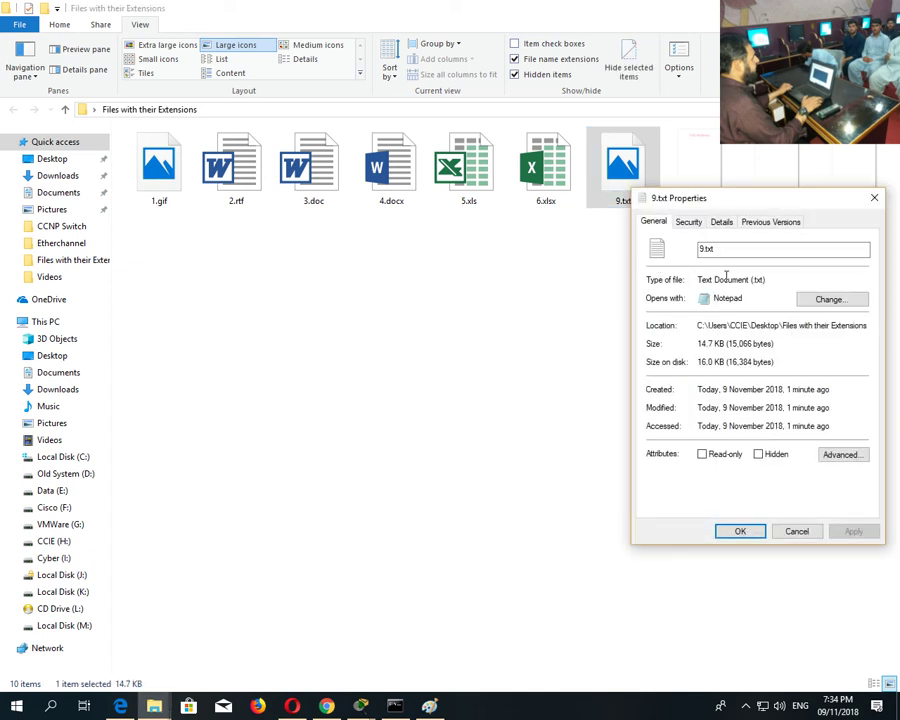
{"action": "left_click_drag", "start_coordinate": [745, 276], "coordinate": [768, 279]}
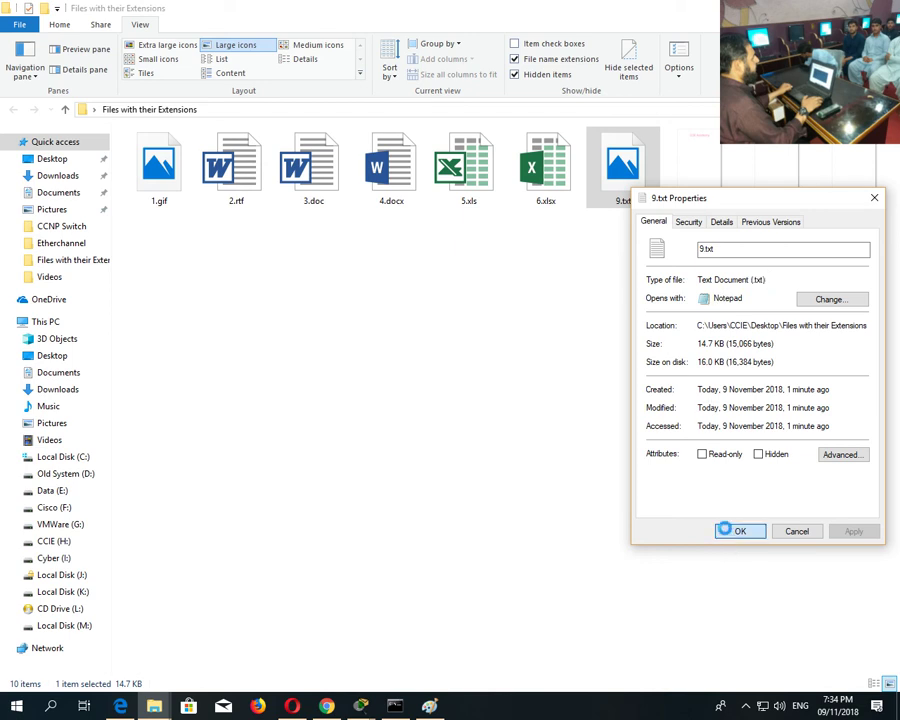
{"action": "left_click", "coordinate": [728, 531]}
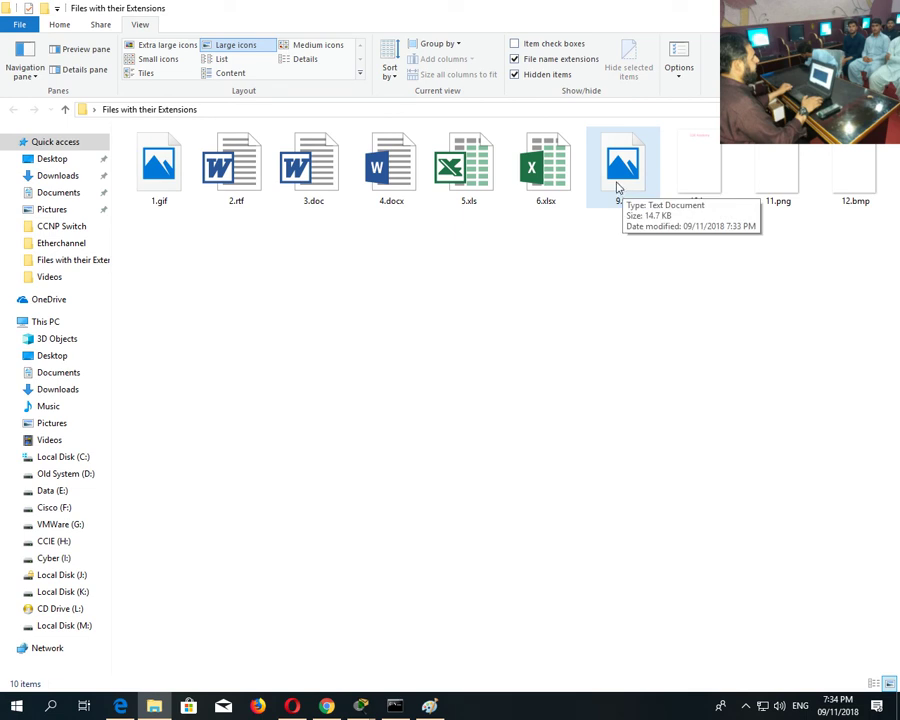
Open 9.txt for editing with the Edit command, view its contents in Notepad and close it.
{"action": "right_click", "coordinate": [617, 185]}
{"action": "left_click", "coordinate": [646, 226]}
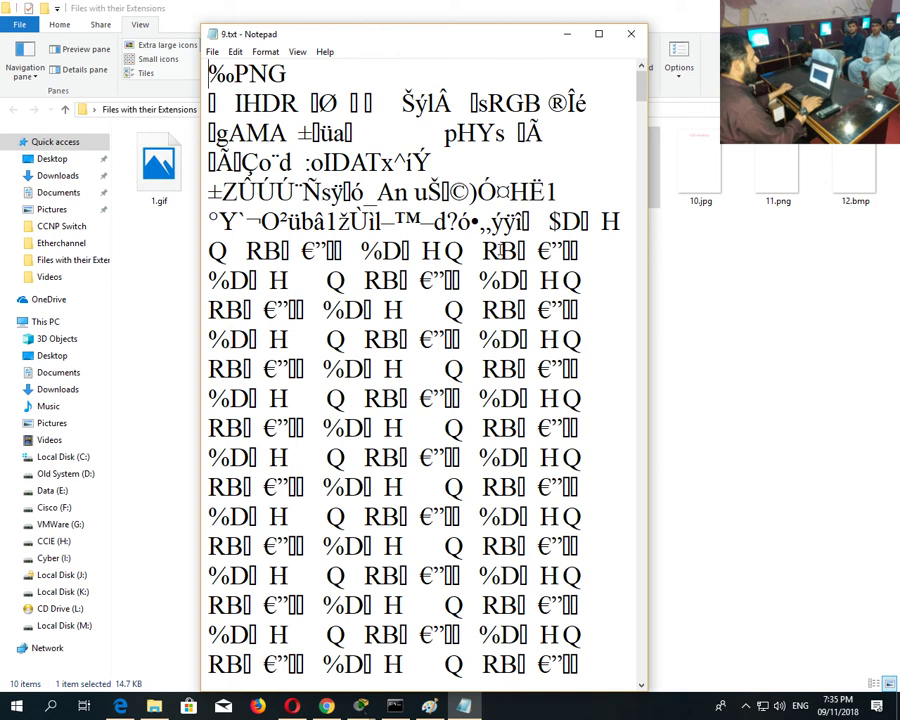
{"action": "left_click", "coordinate": [631, 33]}
Rename 9.txt as 9.jpg and accept the extension change.
{"action": "right_click", "coordinate": [623, 172]}
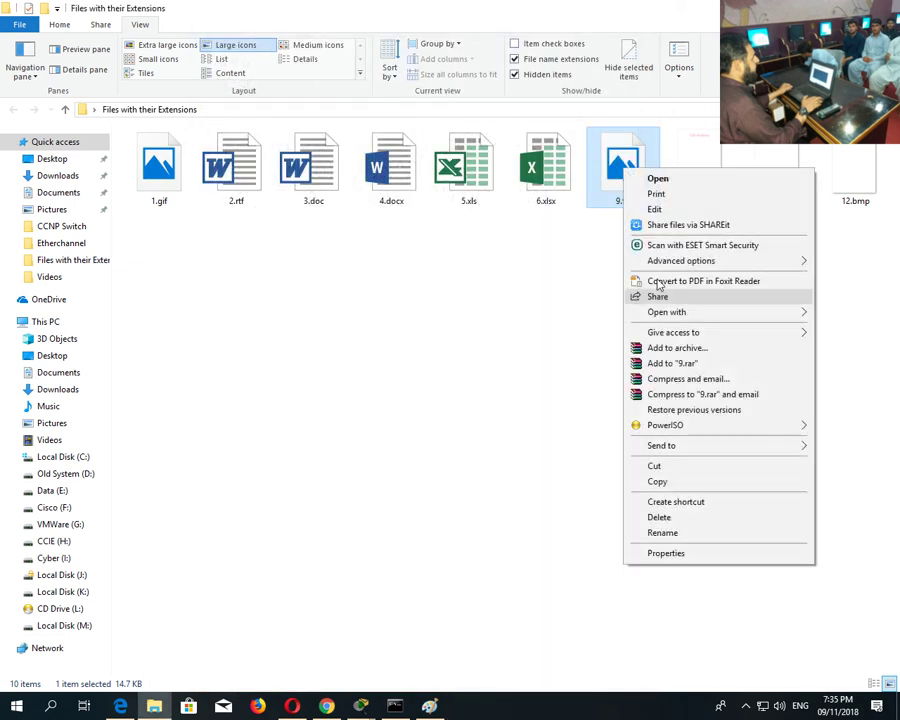
{"action": "left_click", "coordinate": [662, 532]}
{"action": "left_click", "coordinate": [644, 201]}
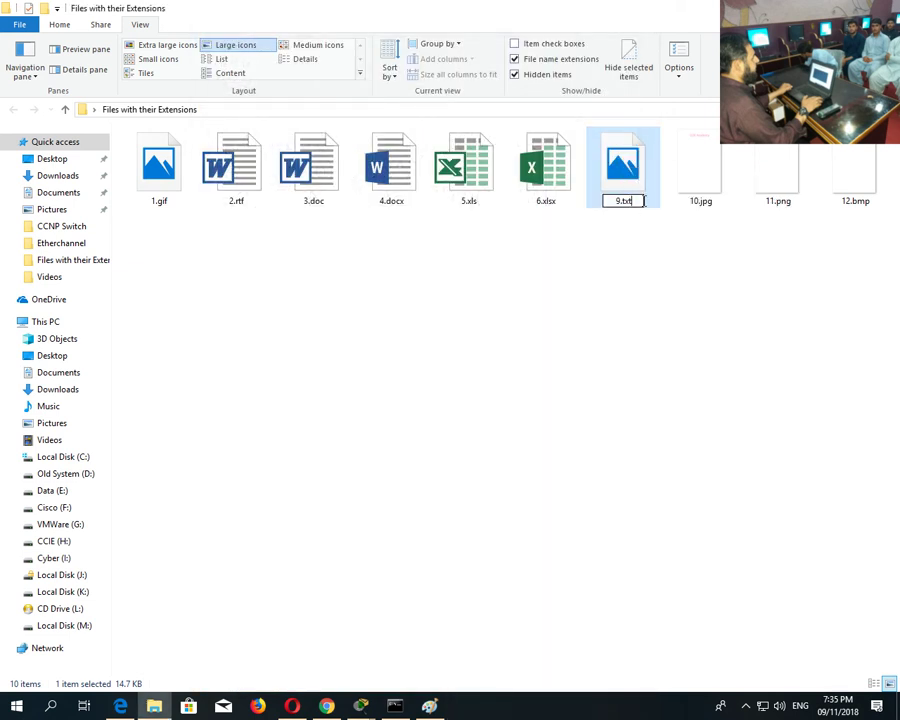
{"action": "key", "text": "BackSpace"}
{"action": "key", "text": "BackSpace"}
{"action": "key", "text": "BackSpace"}
{"action": "type", "text": "jpg"}
{"action": "key", "text": "Return"}
{"action": "key", "text": "Return"}
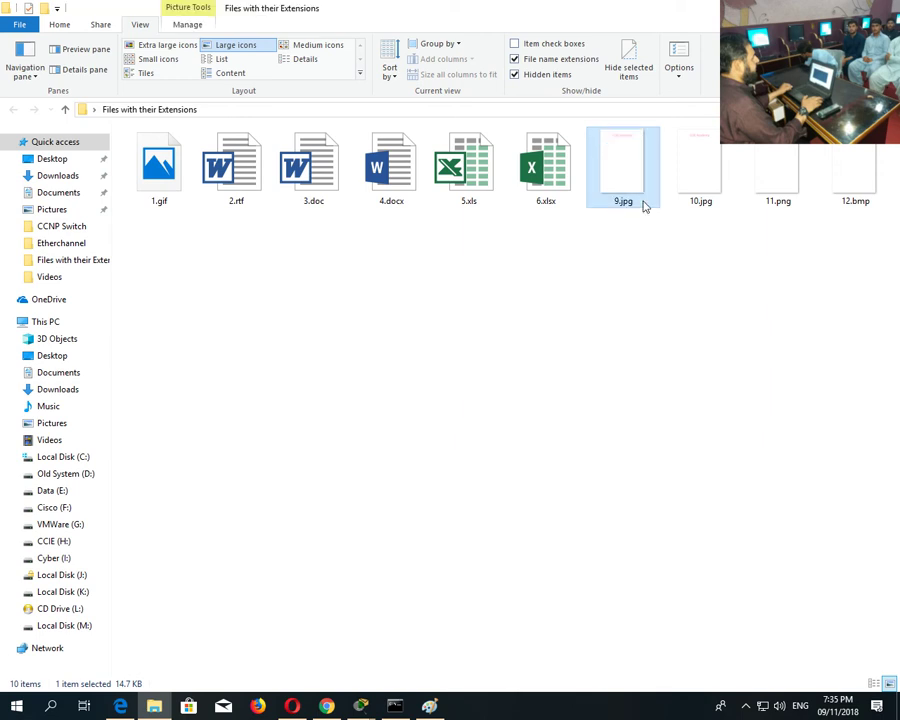
View 9.jpg in the Photos app, close it, and close the remaining open windows down to the desktop.
{"action": "double_click", "coordinate": [645, 206]}
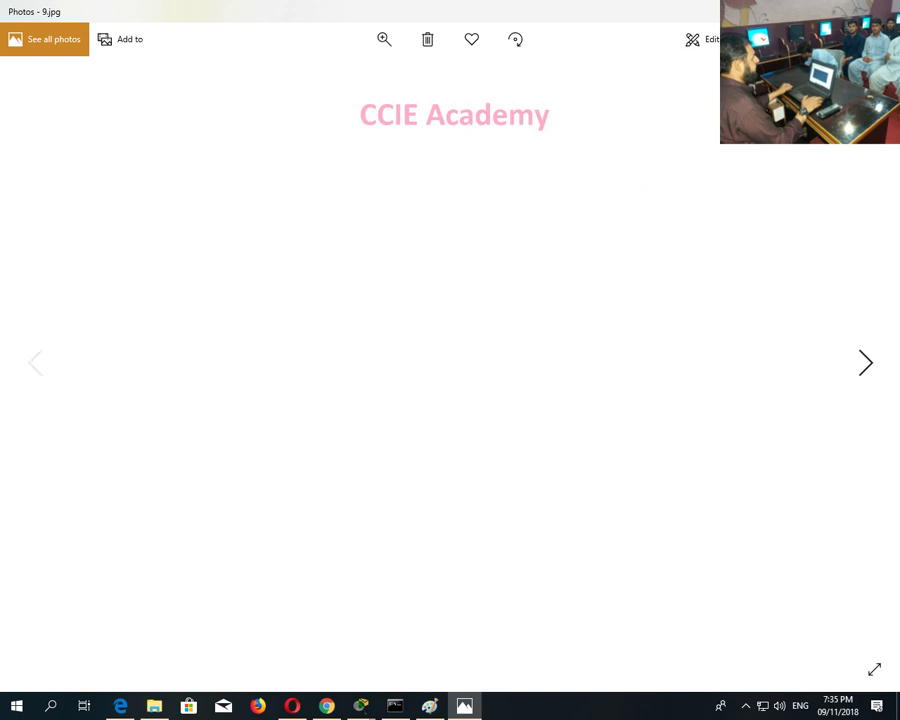
{"action": "left_click", "coordinate": [884, 11]}
{"action": "left_click", "coordinate": [532, 303]}
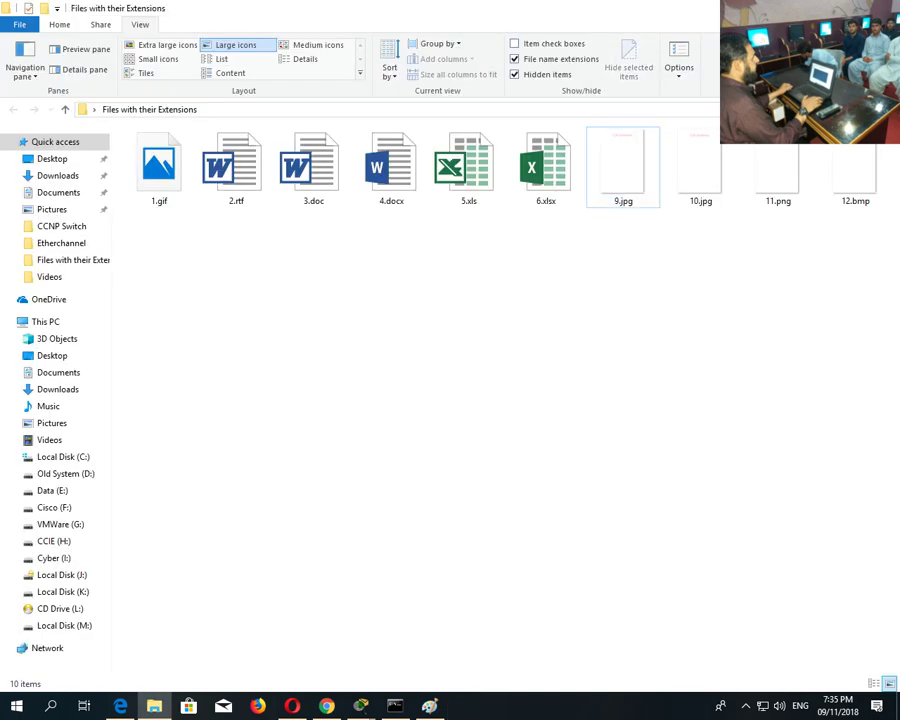
{"action": "left_click", "coordinate": [884, 11]}
{"action": "left_click", "coordinate": [884, 11]}
Turn on hiding extensions for known file types in Control Panel's File Explorer Options and apply it.
{"action": "double_click", "coordinate": [30, 300]}
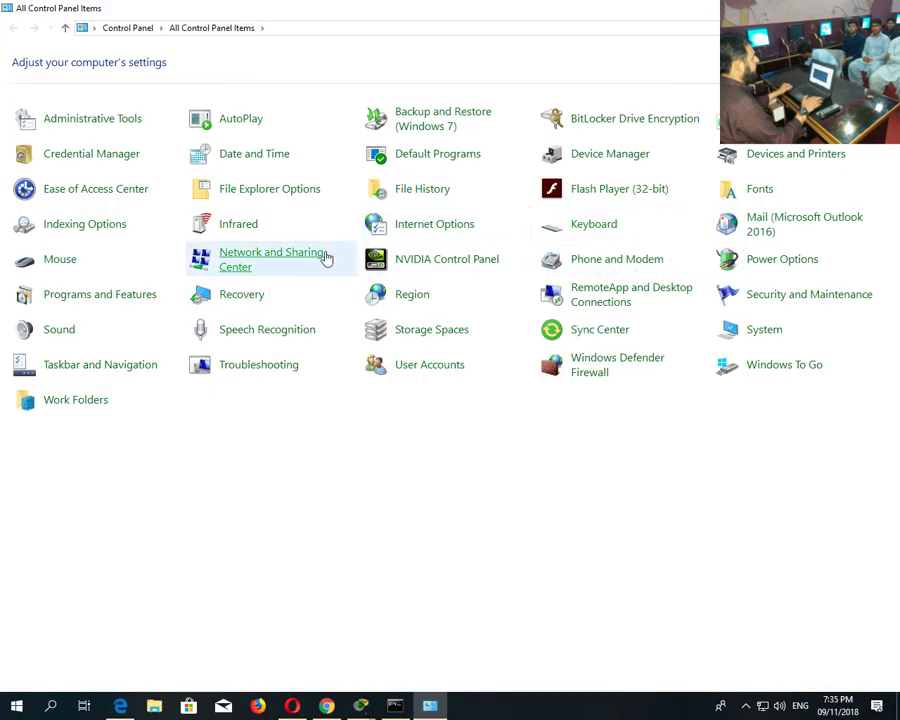
{"action": "left_click", "coordinate": [283, 194]}
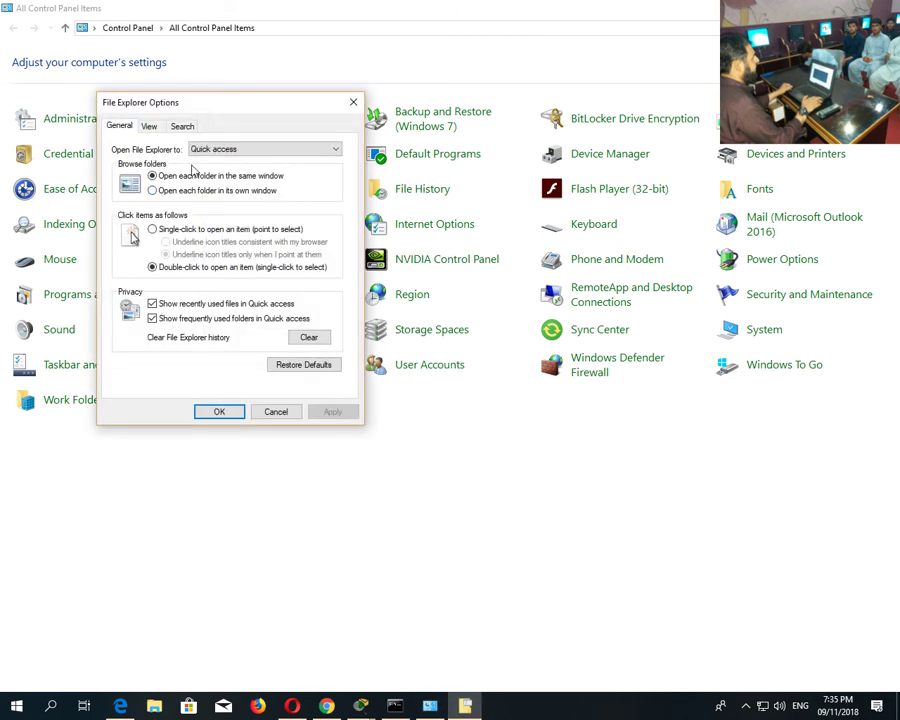
{"action": "left_click", "coordinate": [152, 129]}
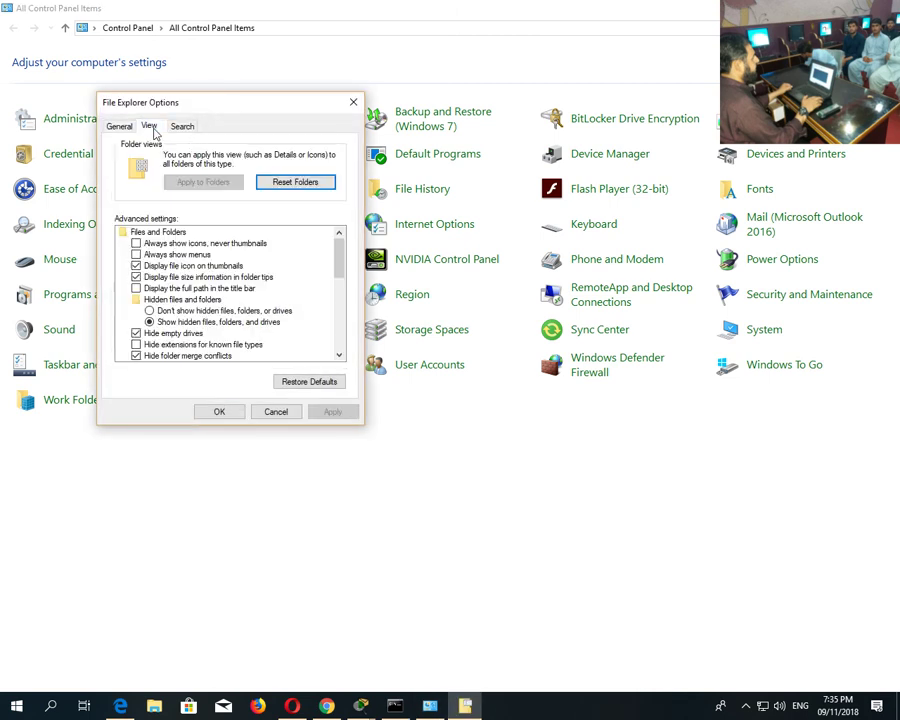
{"action": "left_click", "coordinate": [137, 344]}
{"action": "left_click", "coordinate": [332, 412]}
{"action": "left_click", "coordinate": [229, 412]}
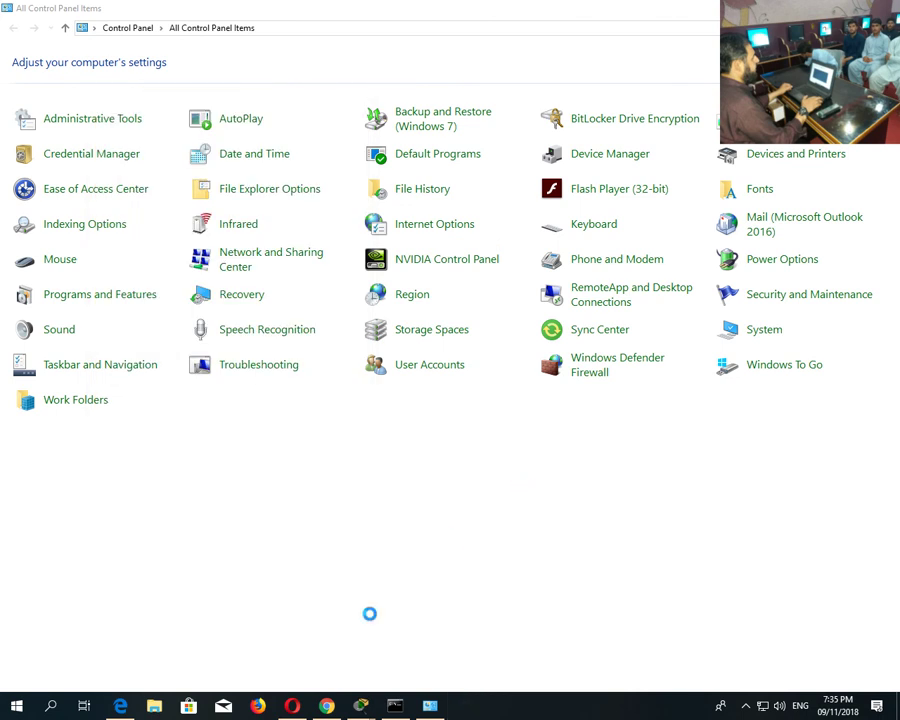
Open the Old System (D:) drive in a new File Explorer window and search it for *.txt.
{"action": "key", "text": "super+e"}
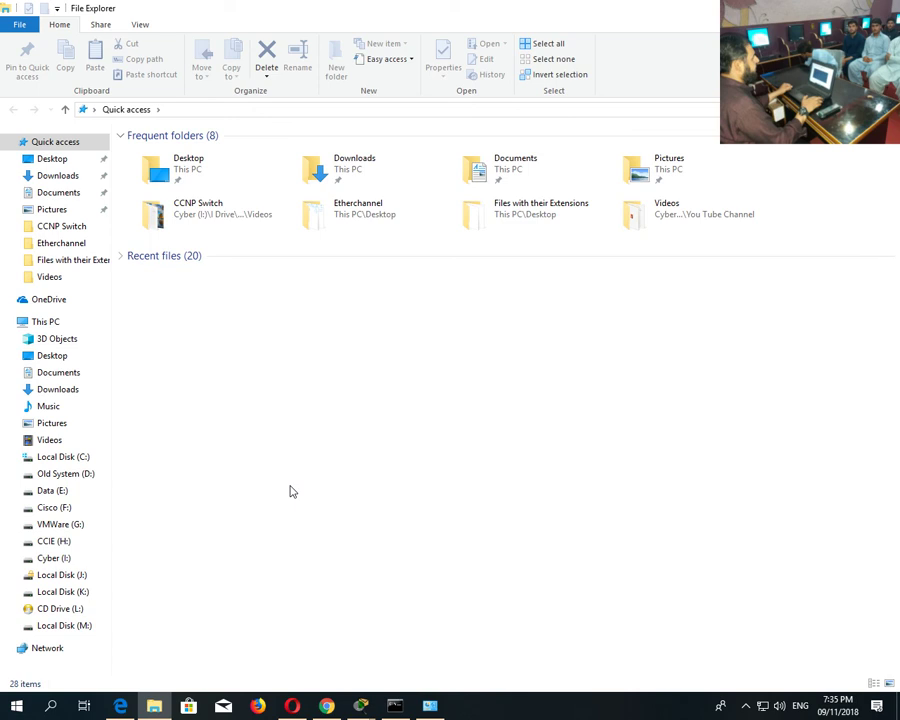
{"action": "left_click", "coordinate": [85, 476]}
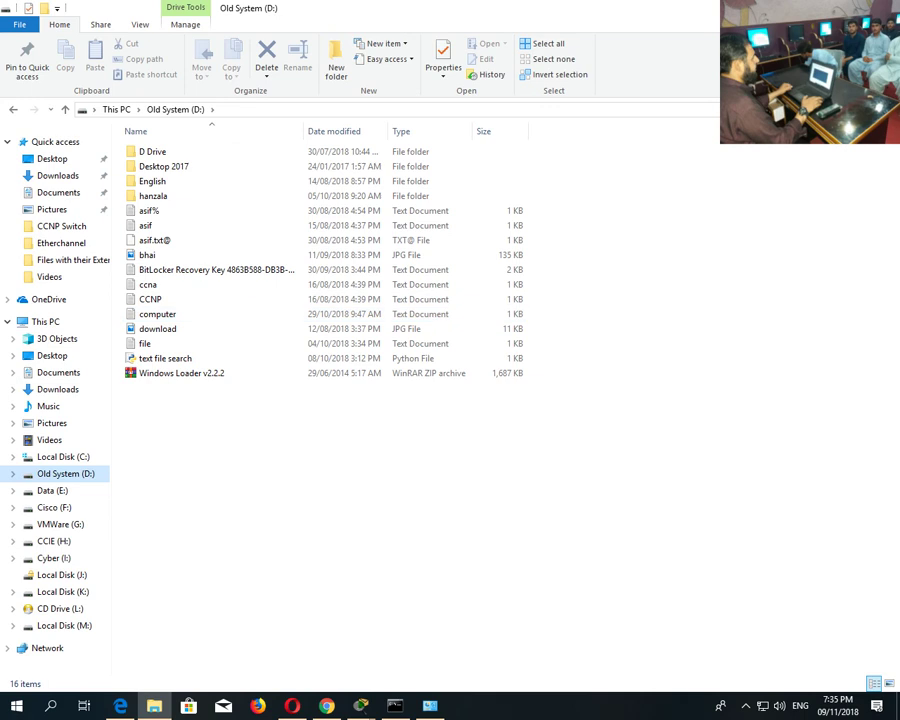
{"action": "left_click", "coordinate": [800, 110]}
{"action": "type", "text": "*"}
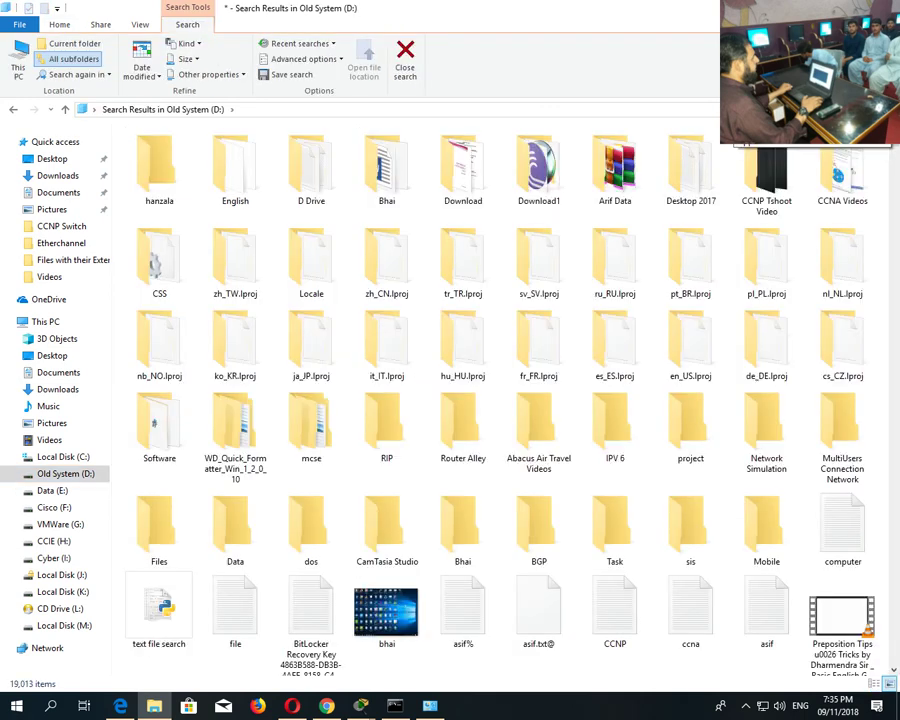
{"action": "type", "text": "."}
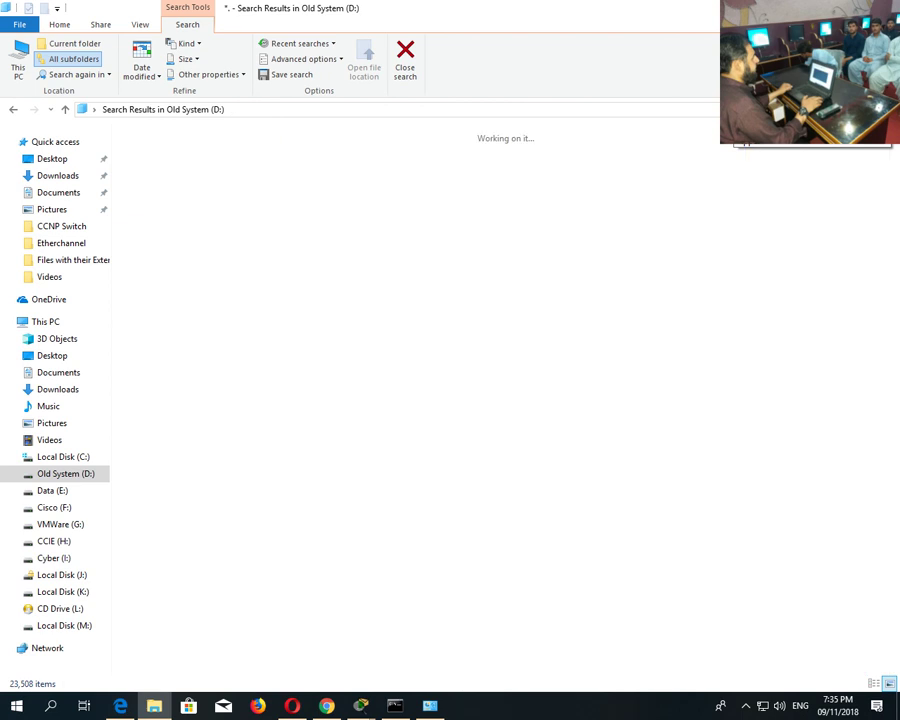
{"action": "type", "text": "txt"}
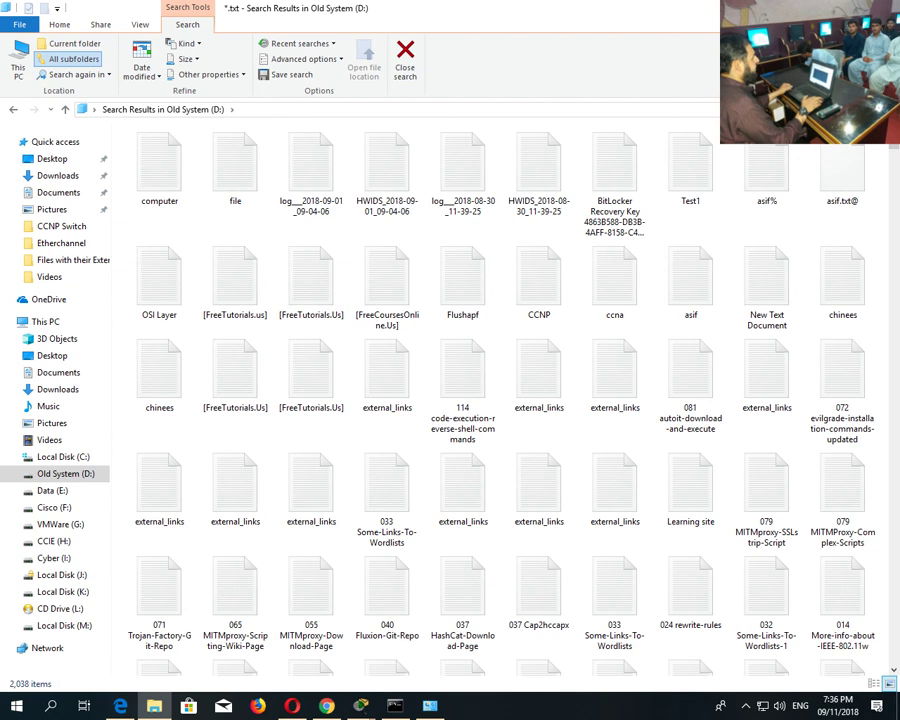
Change the drive search to *.jpg to find the JPG pictures.
{"action": "key", "text": "BackSpace"}
{"action": "key", "text": "BackSpace"}
{"action": "key", "text": "BackSpace"}
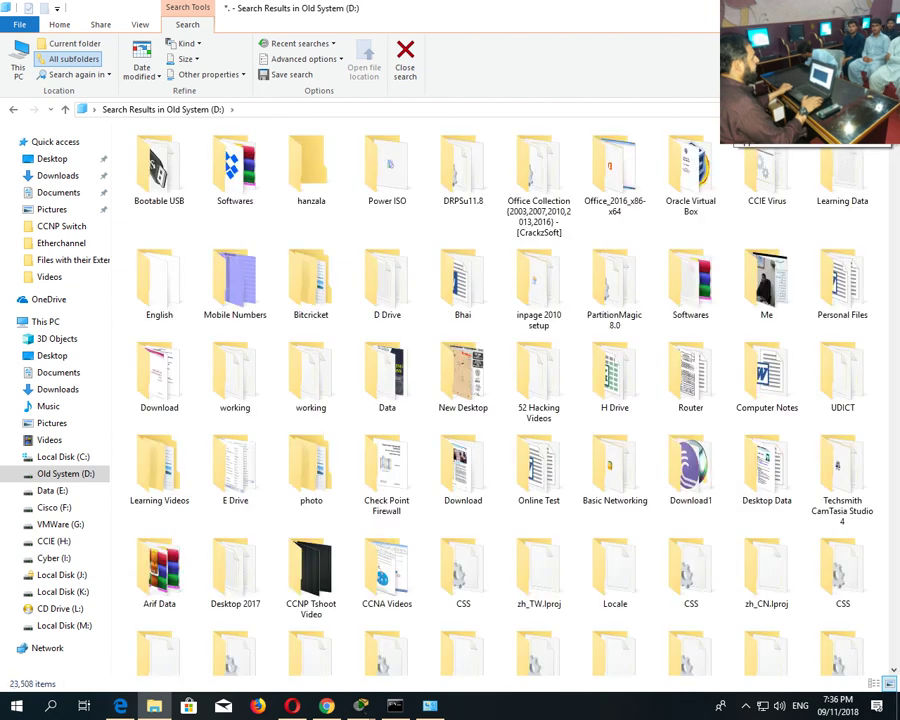
{"action": "type", "text": "jpg"}
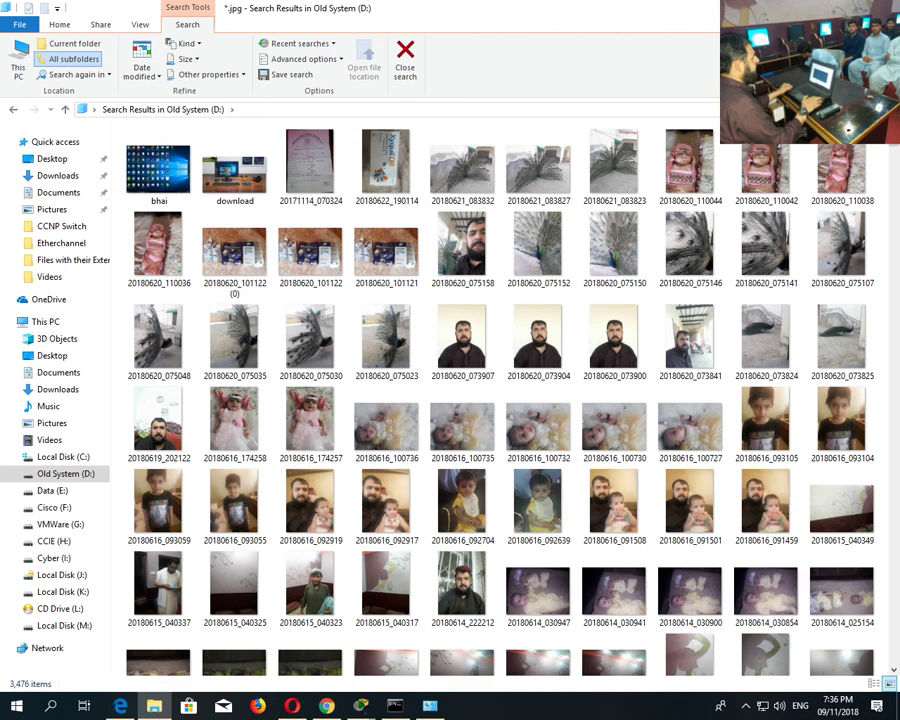
Change the drive search to *.doc to find the Word documents.
{"action": "key", "text": "BackSpace"}
{"action": "key", "text": "BackSpace"}
{"action": "key", "text": "BackSpace"}
{"action": "type", "text": "doc"}
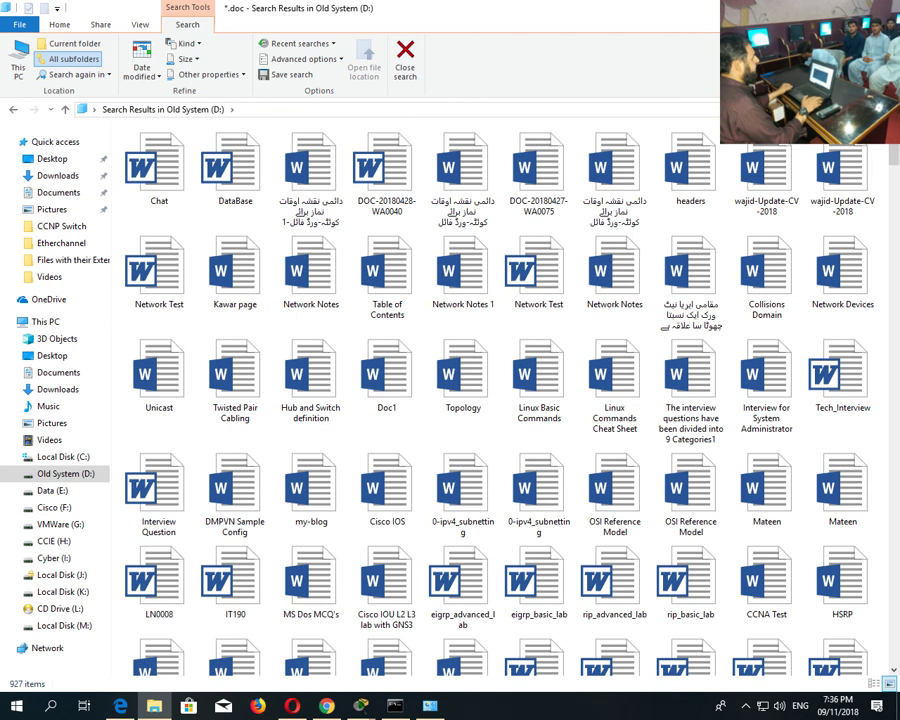
Search the drive for PowerPoint files with *.pptx, and shorten the search to *.ppt.
{"action": "key", "text": "BackSpace"}
{"action": "key", "text": "BackSpace"}
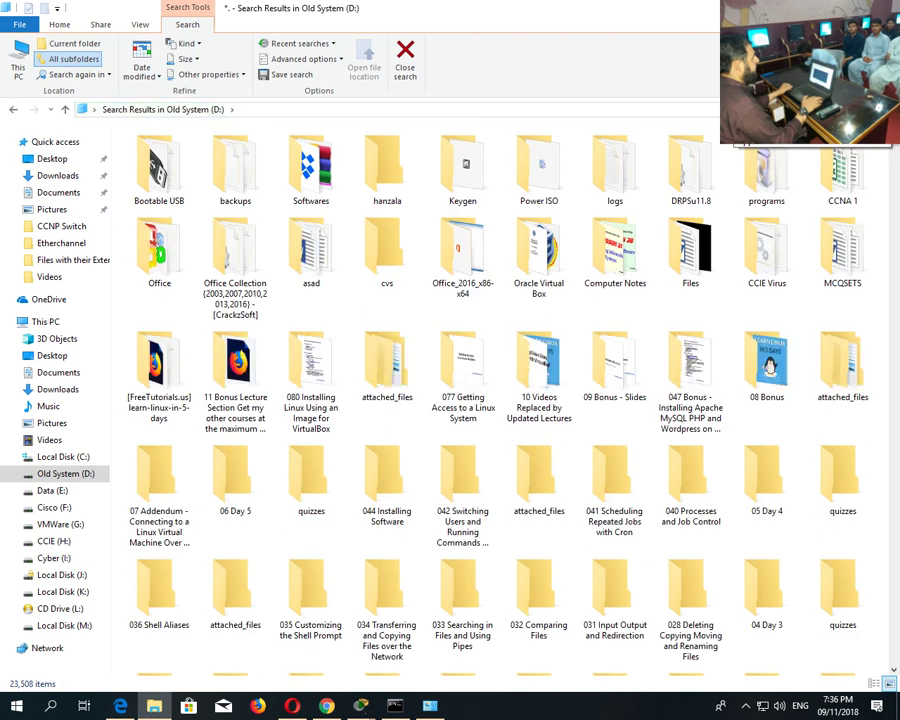
{"action": "type", "text": "pptx"}
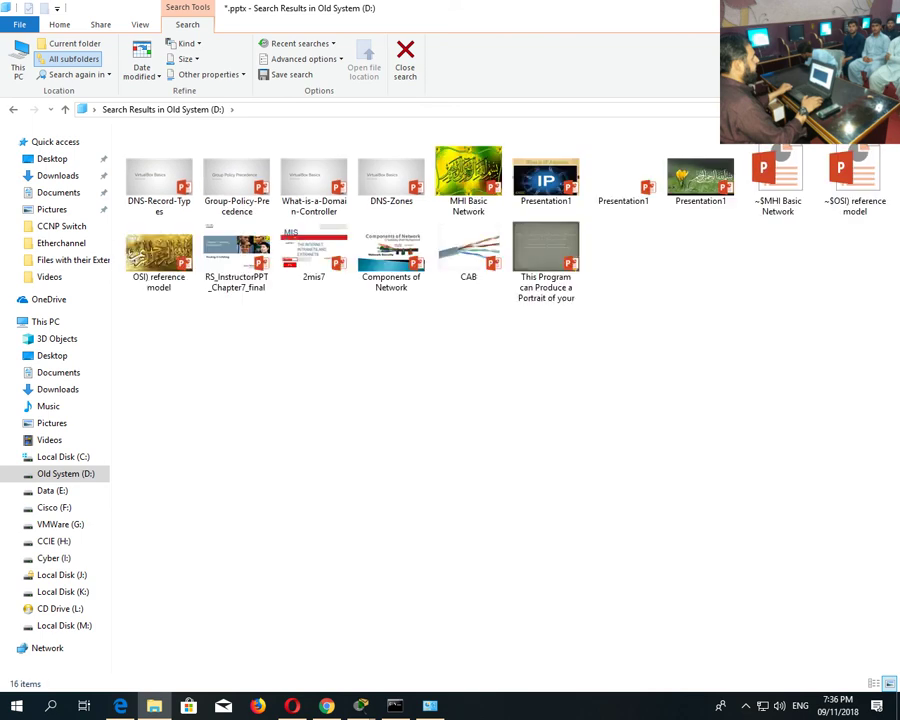
{"action": "key", "text": "BackSpace"}
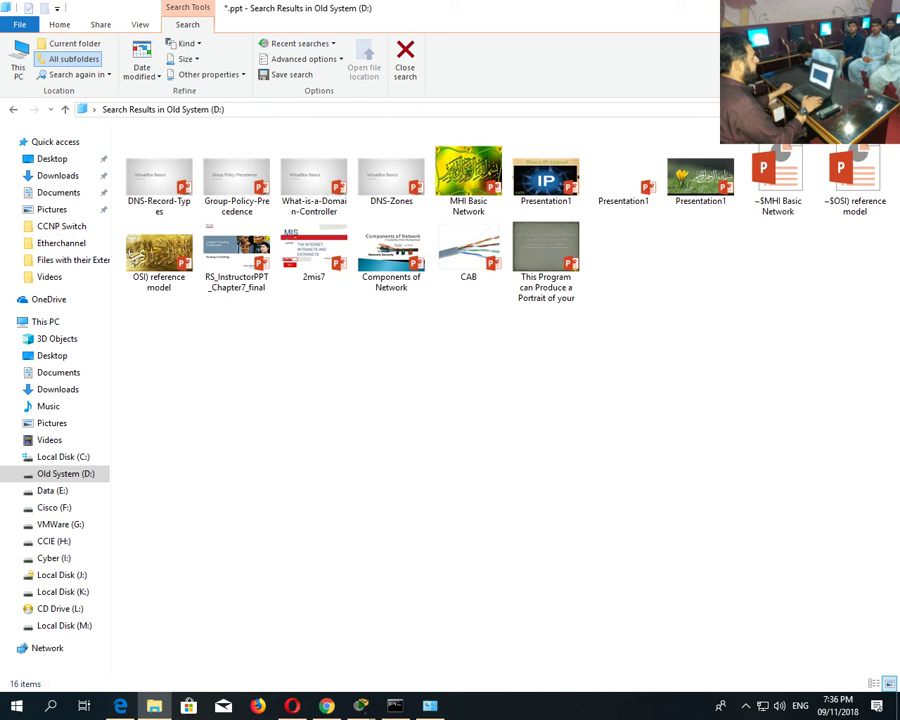